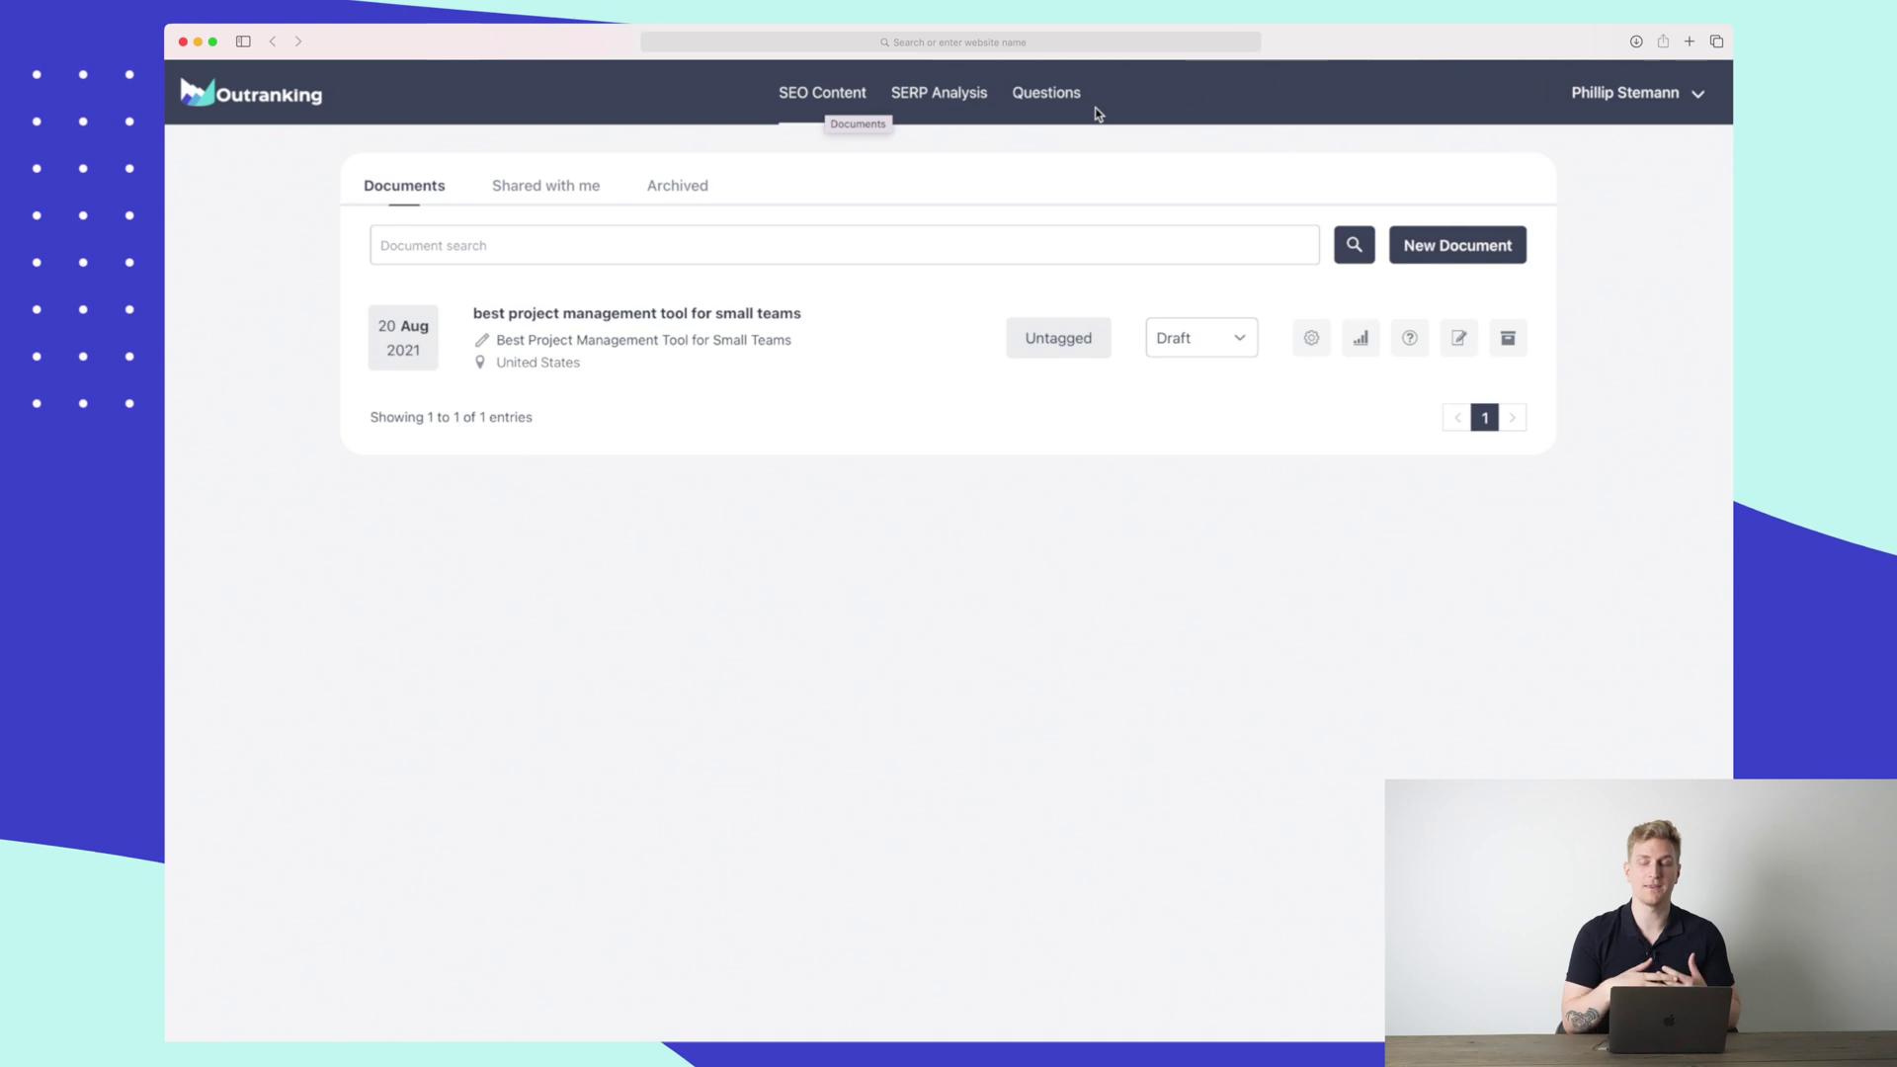
# Fetch question ideas for 'project management tool' (United States, English) in the Questions research page
pyautogui.click(1043, 101)
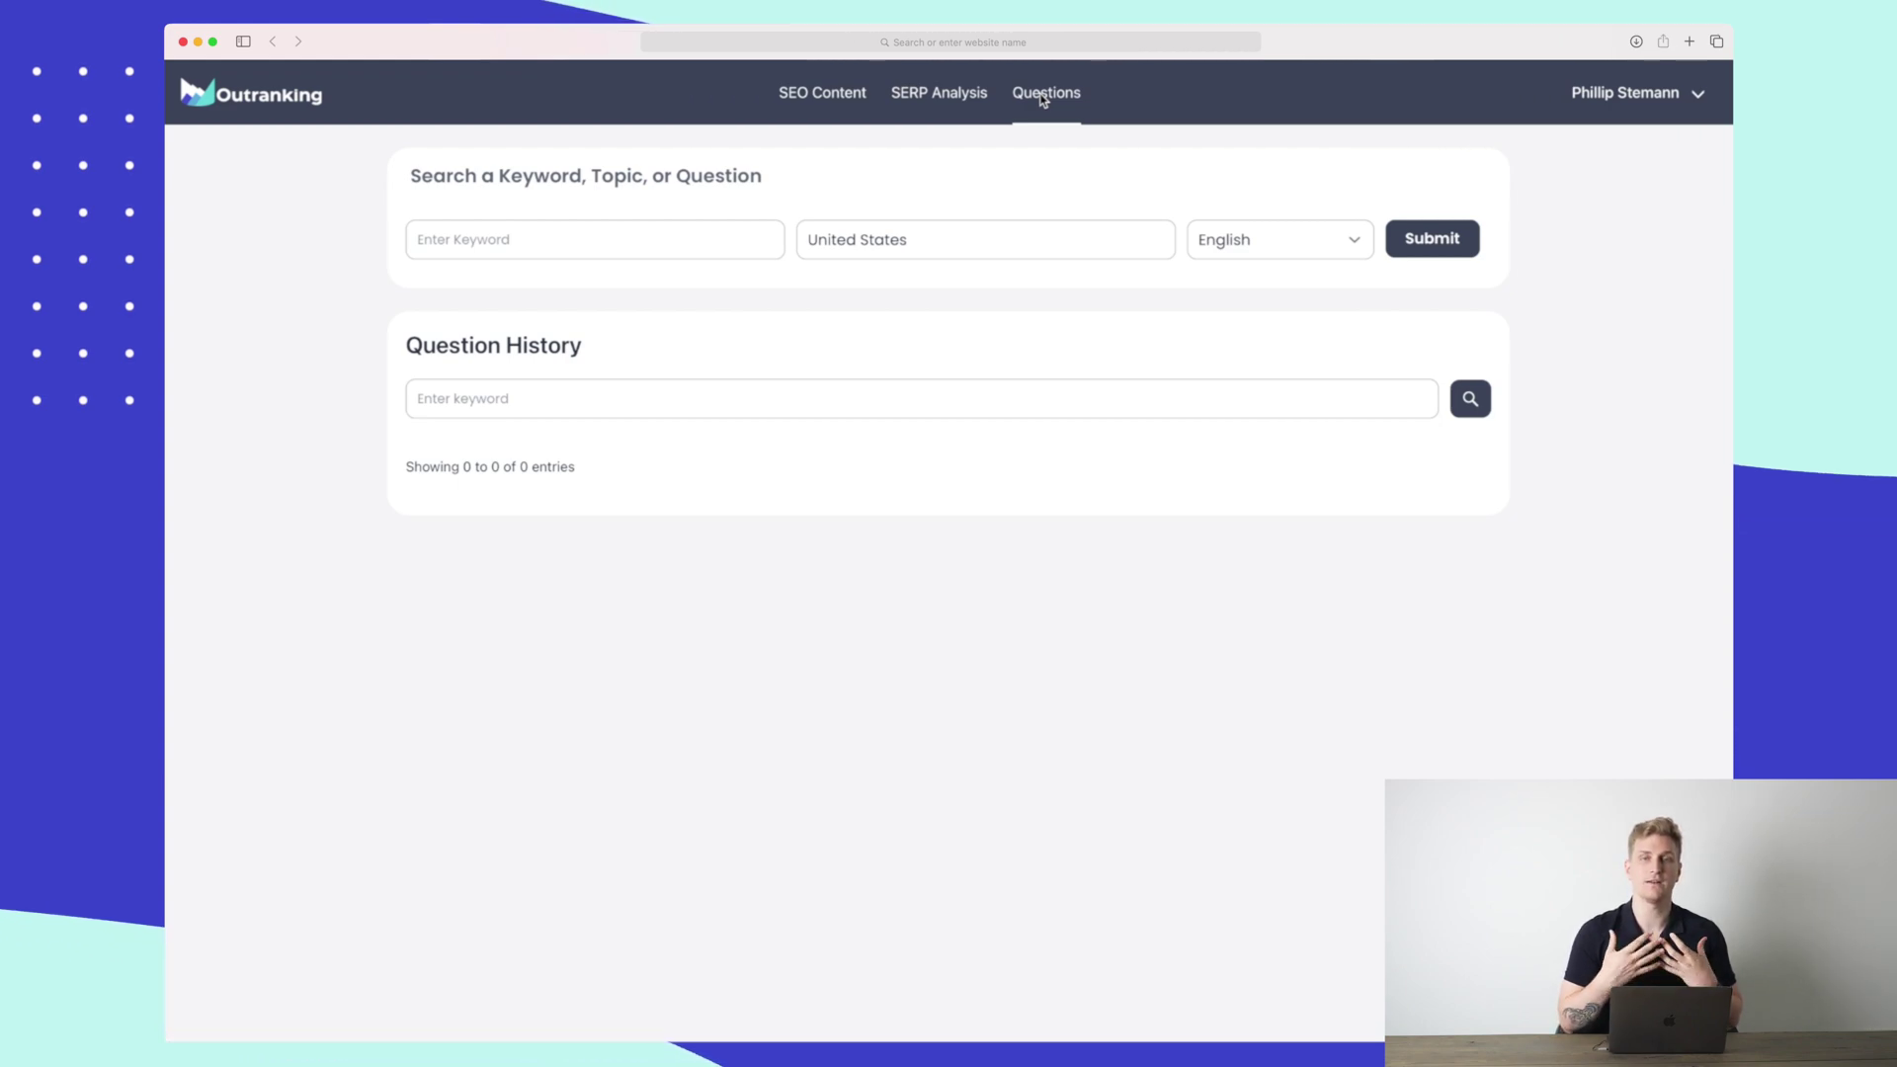
pyautogui.click(762, 239)
pyautogui.write('project management tool')
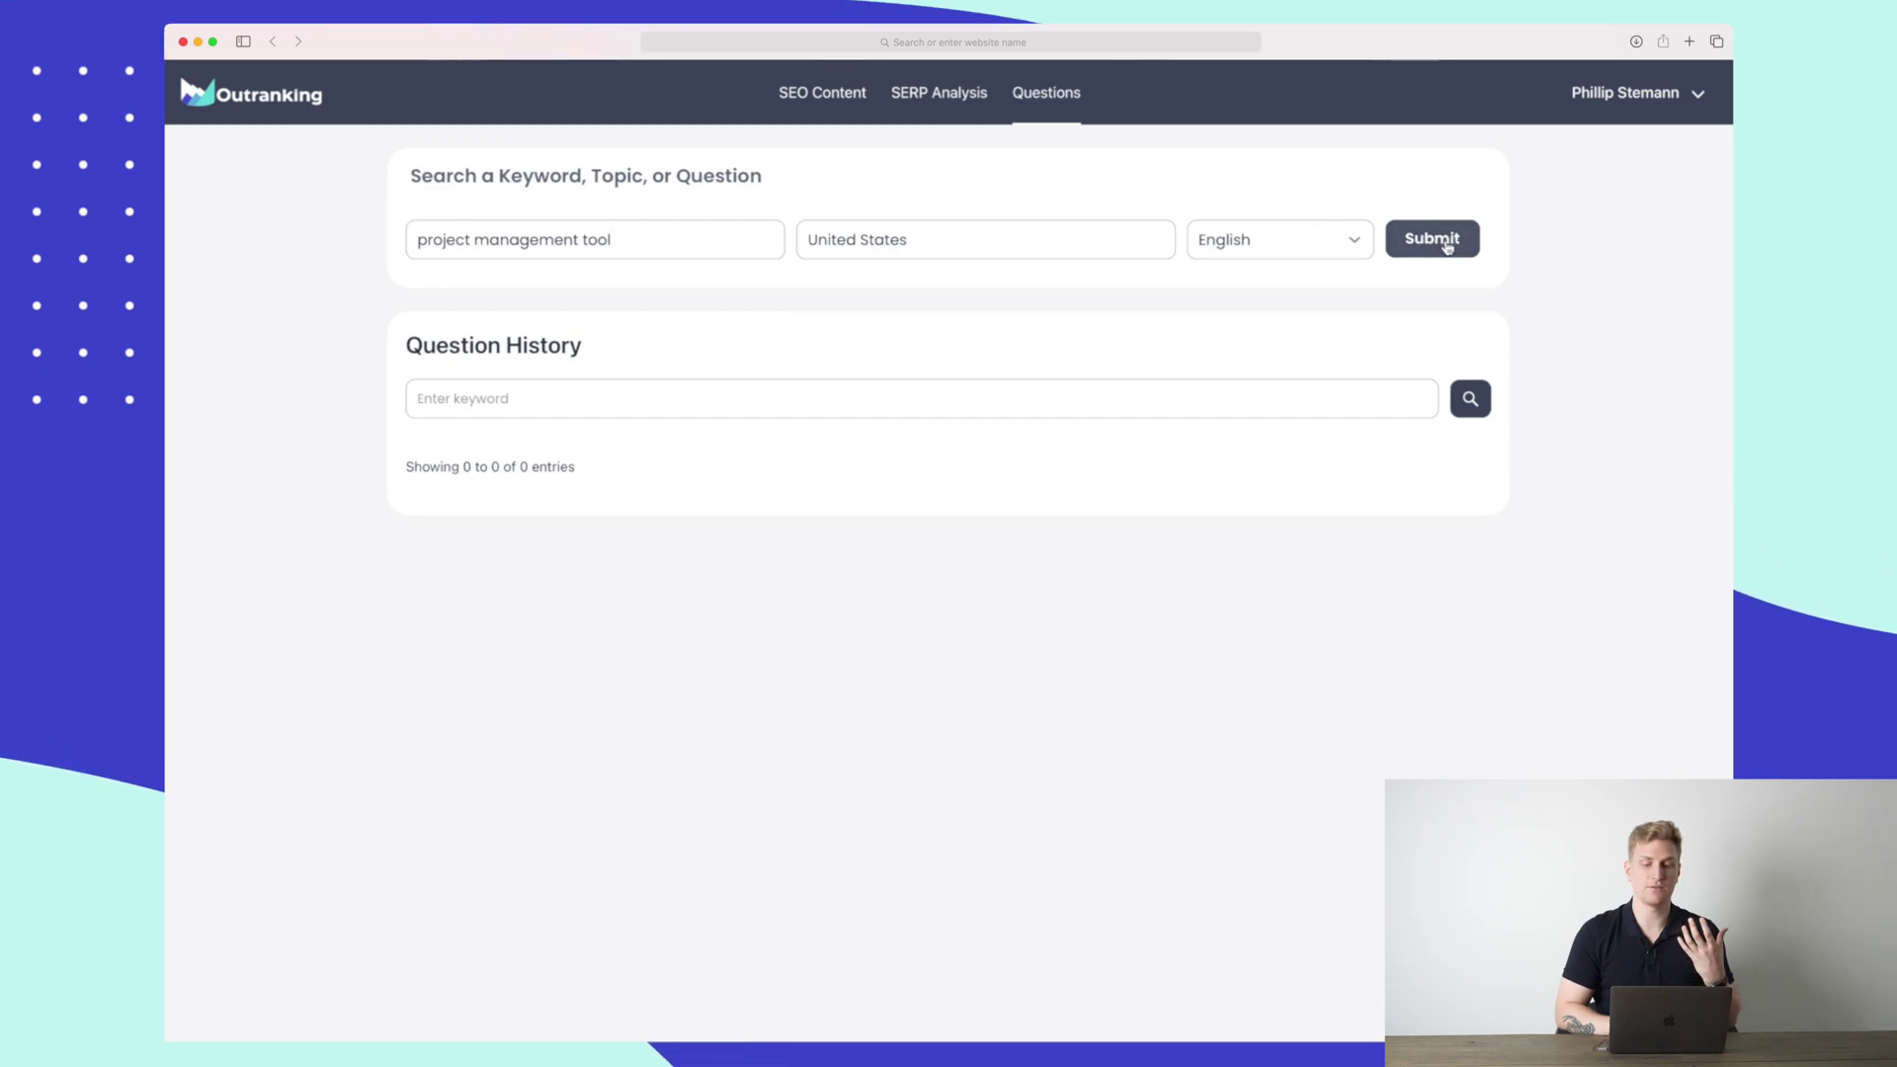
pyautogui.click(1446, 246)
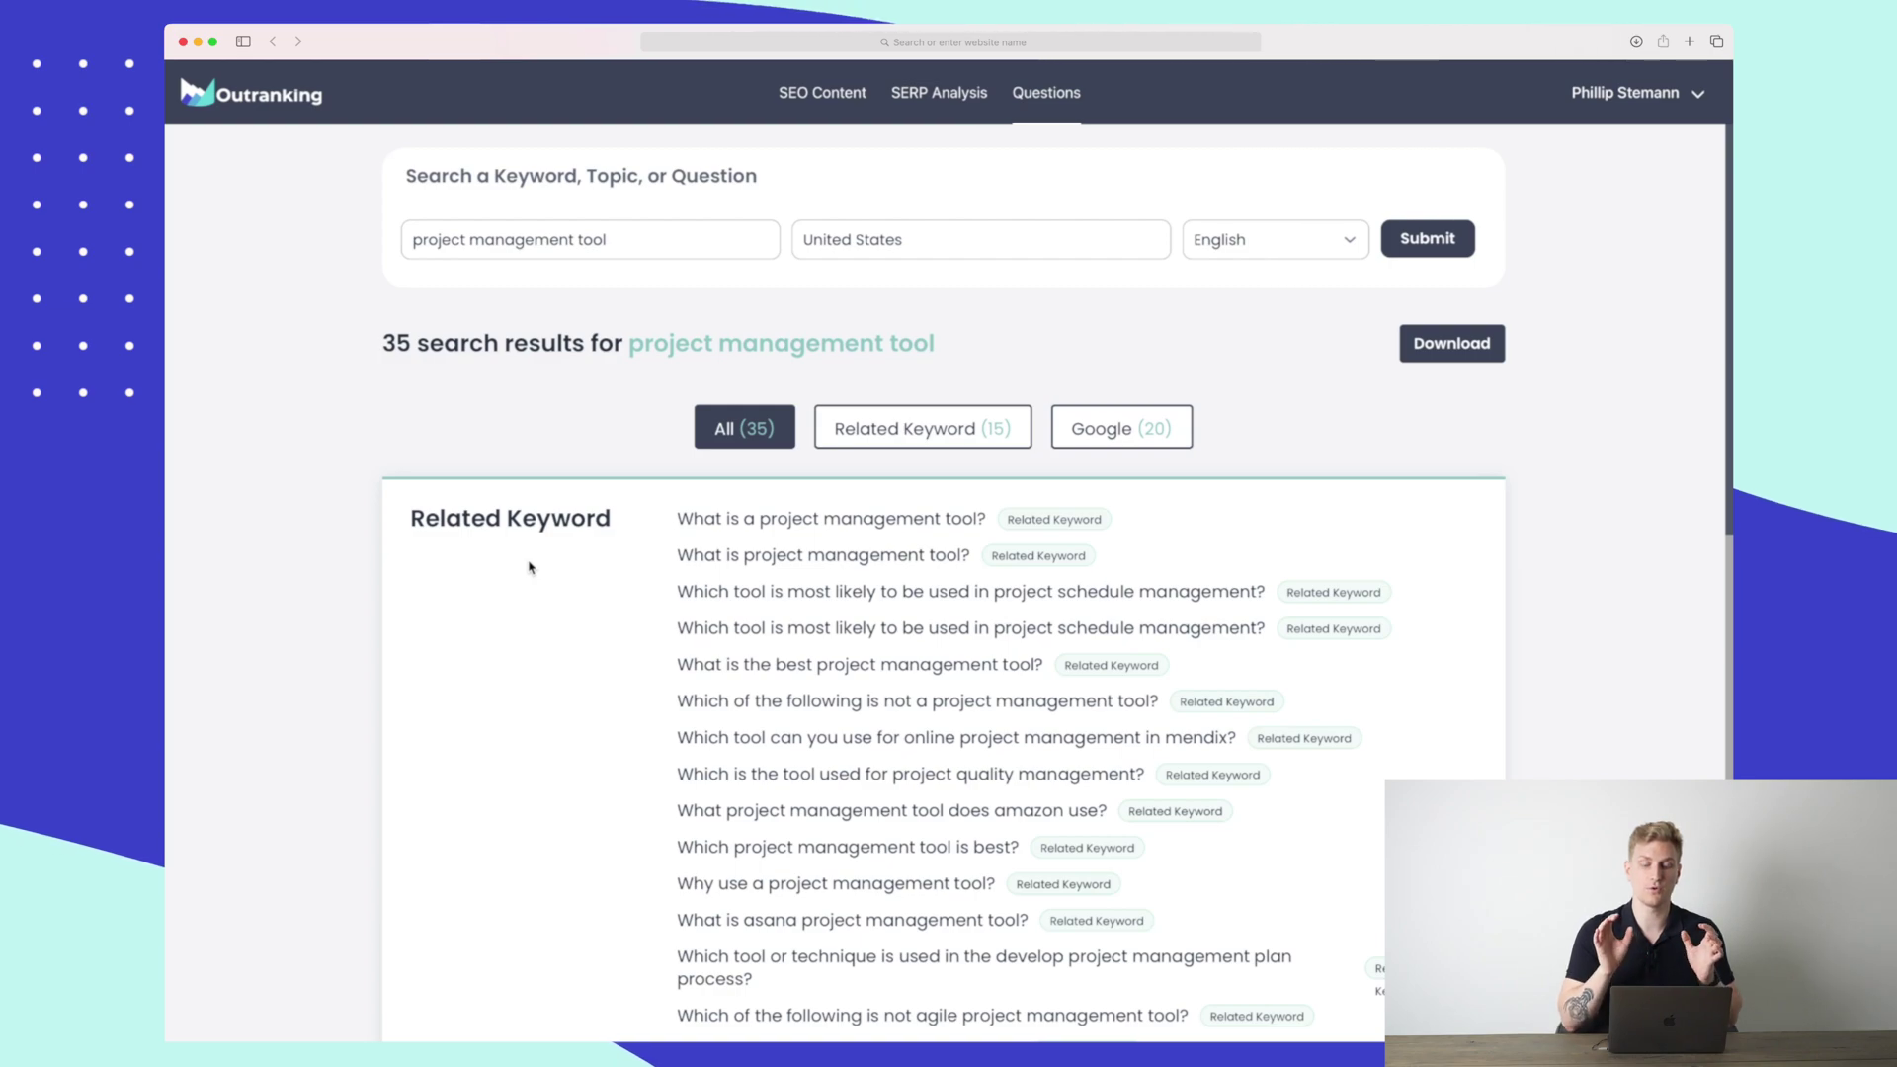
pyautogui.scroll(-2, 530, 567)
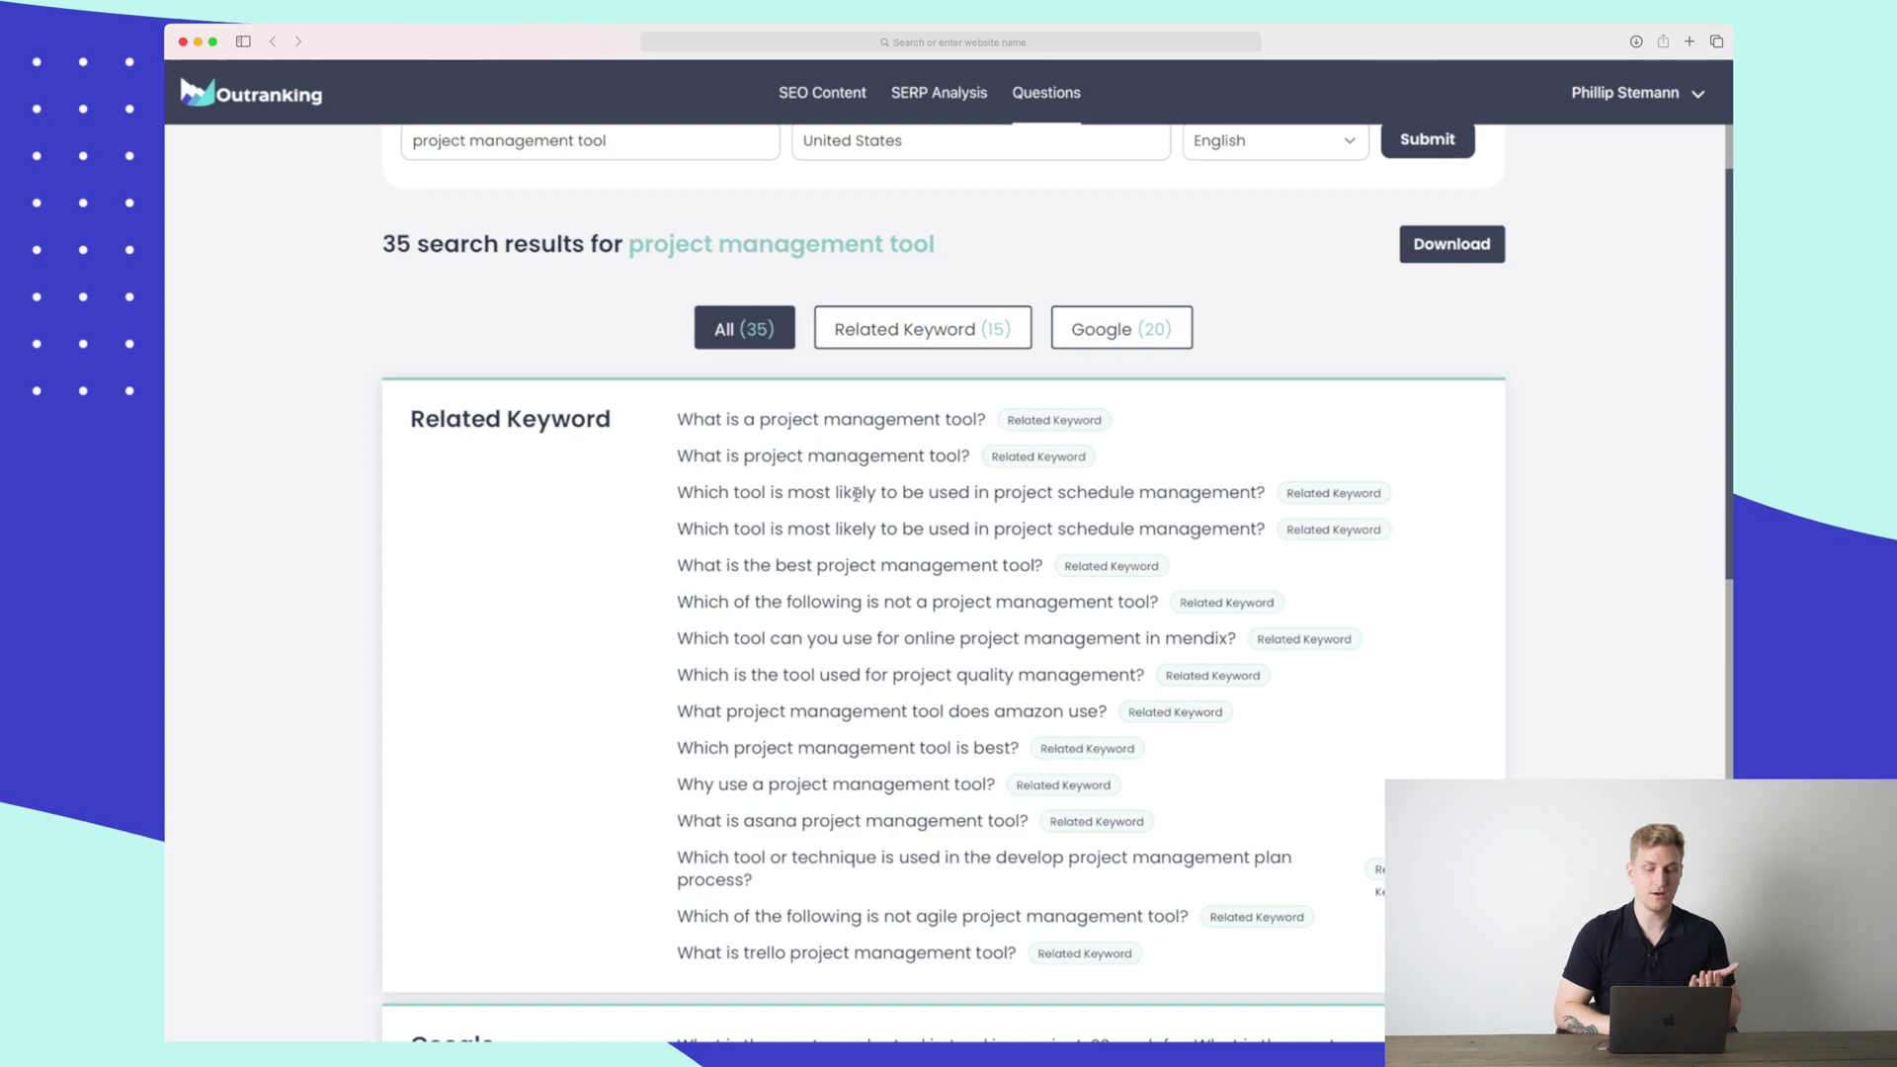
pyautogui.scroll(-2, 856, 495)
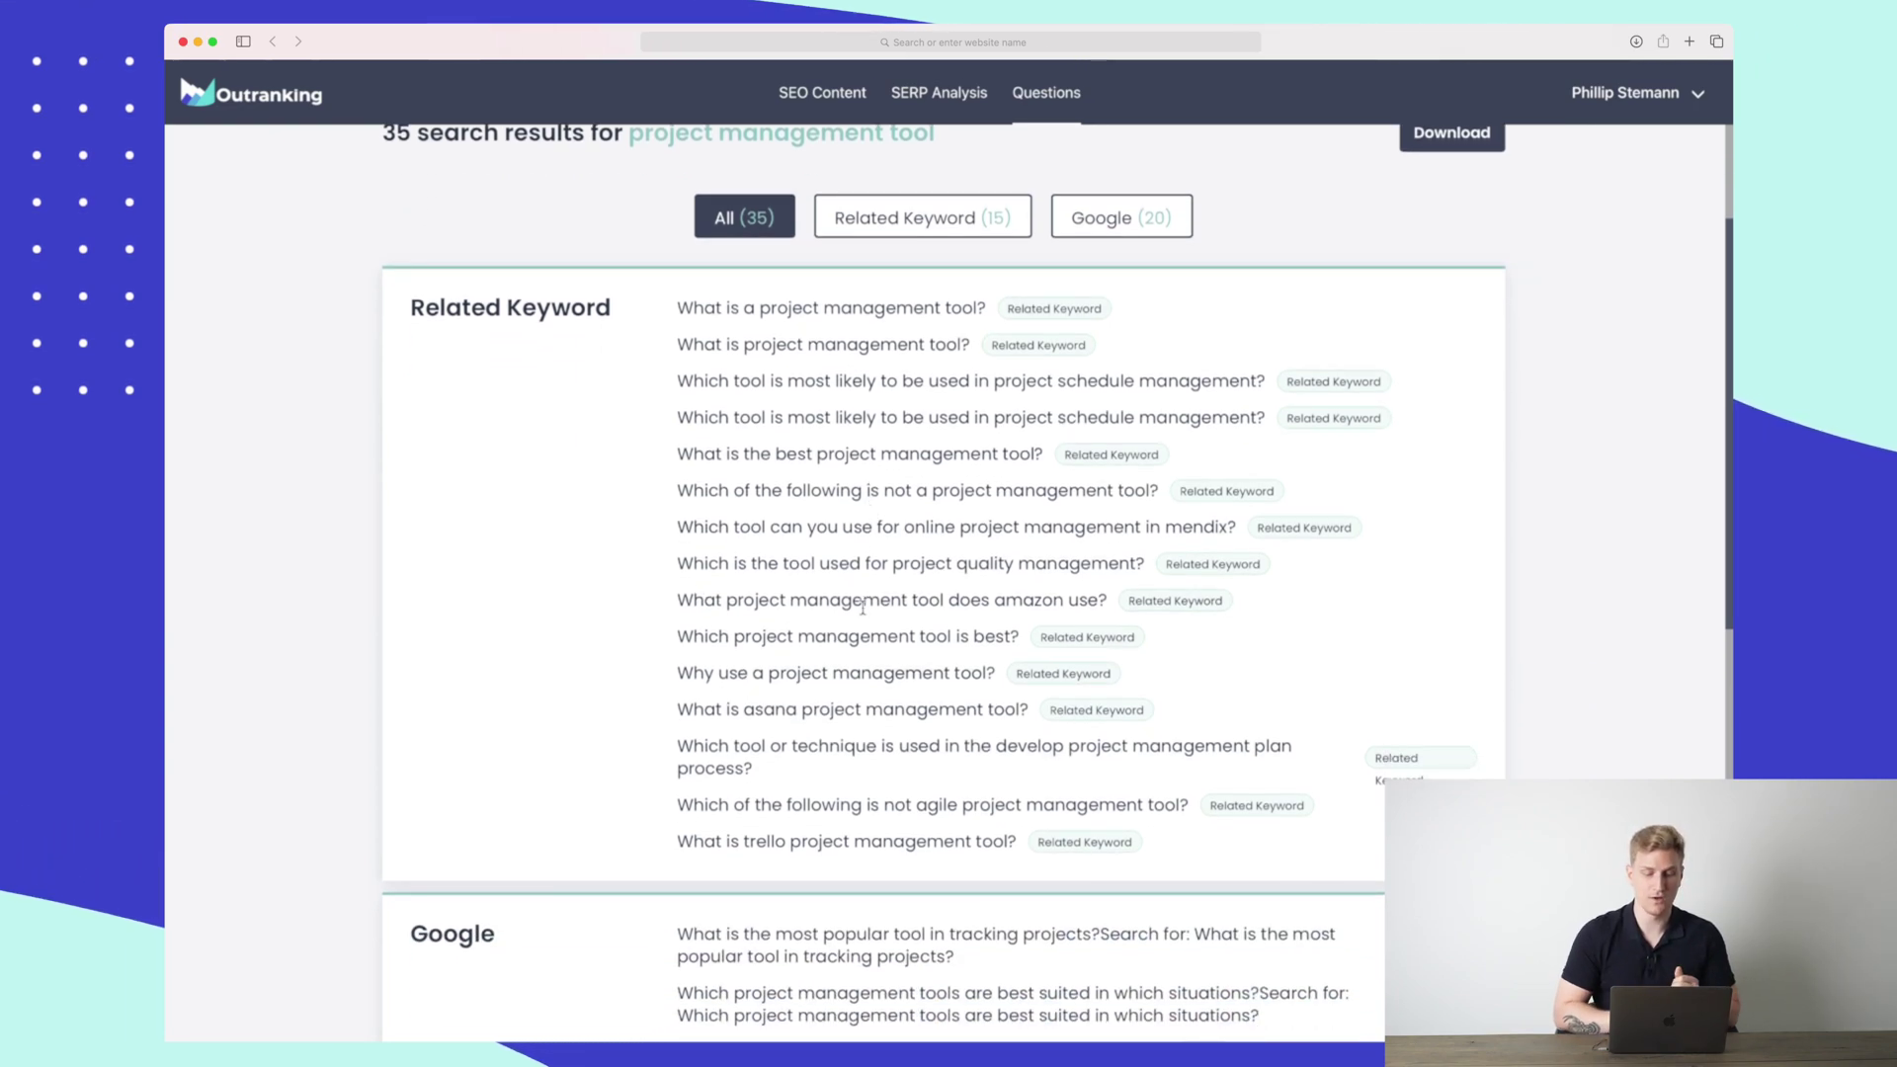
pyautogui.scroll(-1, 862, 607)
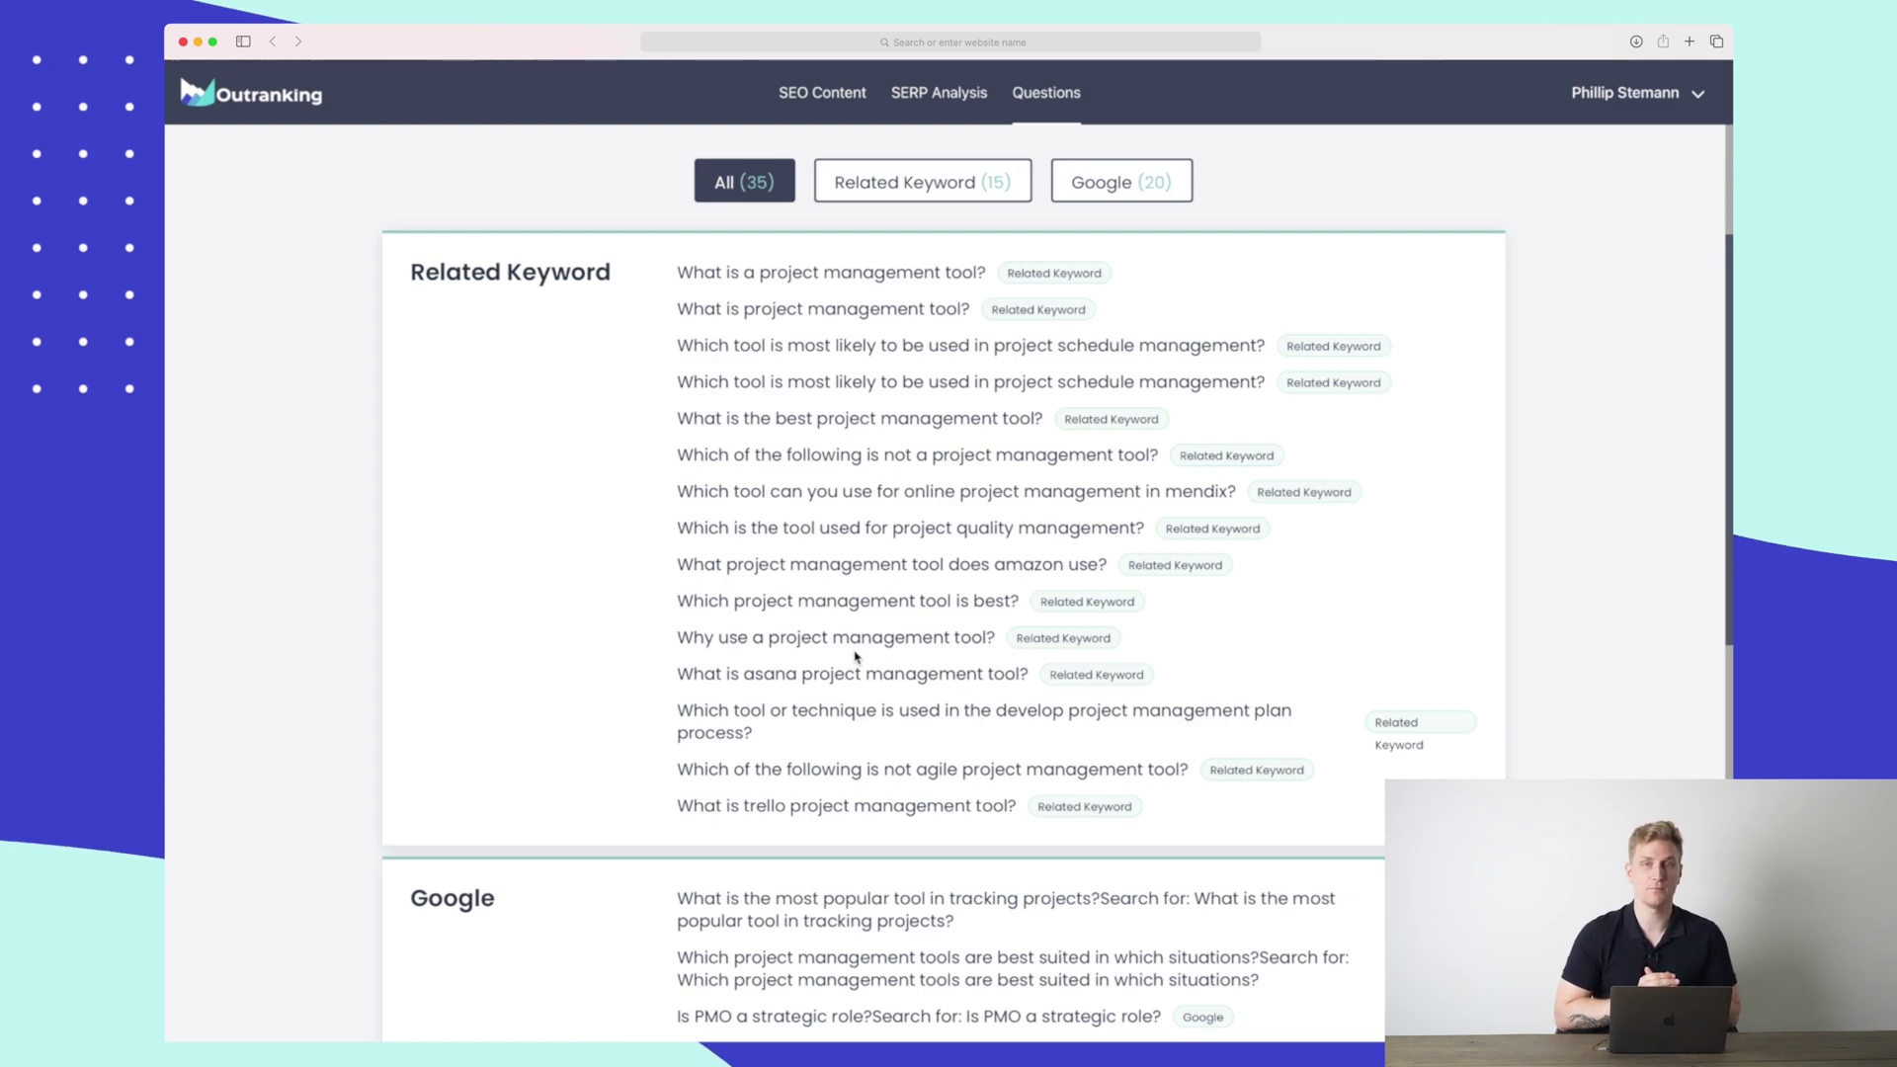
pyautogui.scroll(-2, 855, 657)
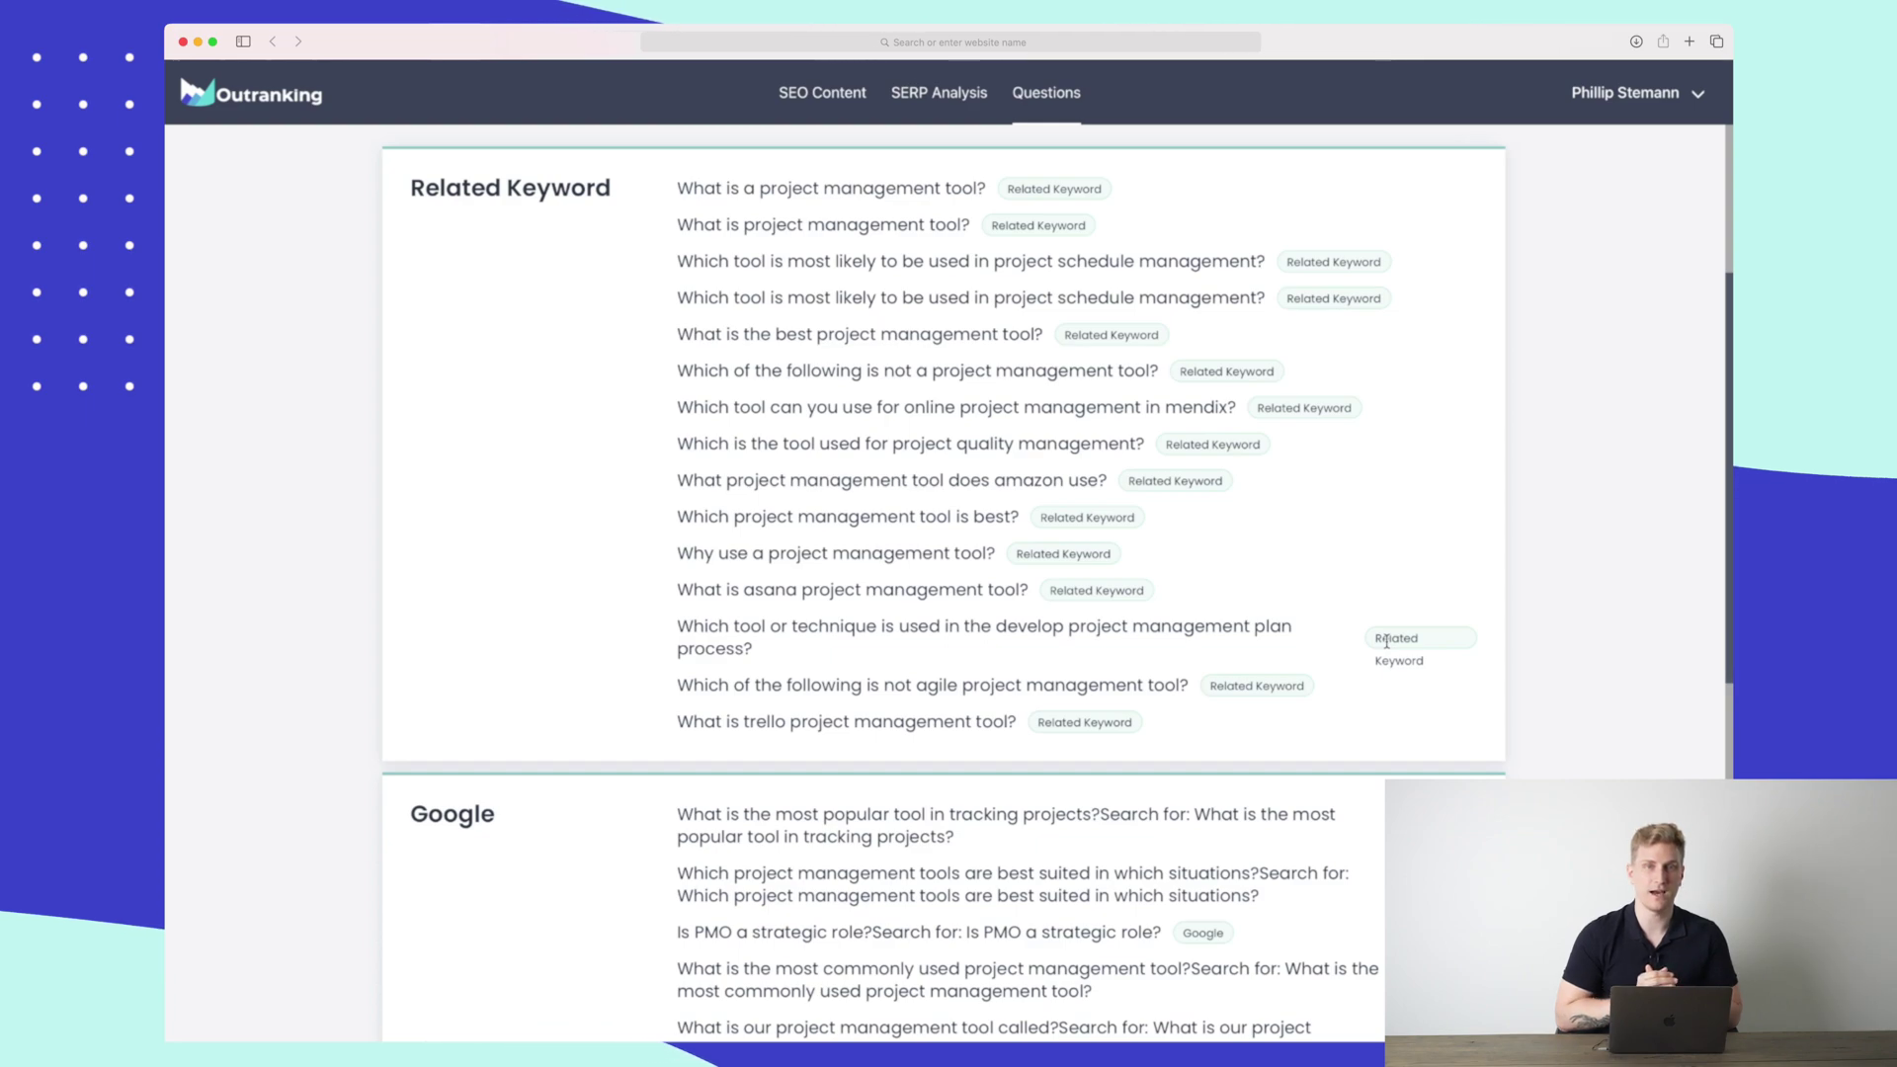
pyautogui.scroll(-5, 1387, 642)
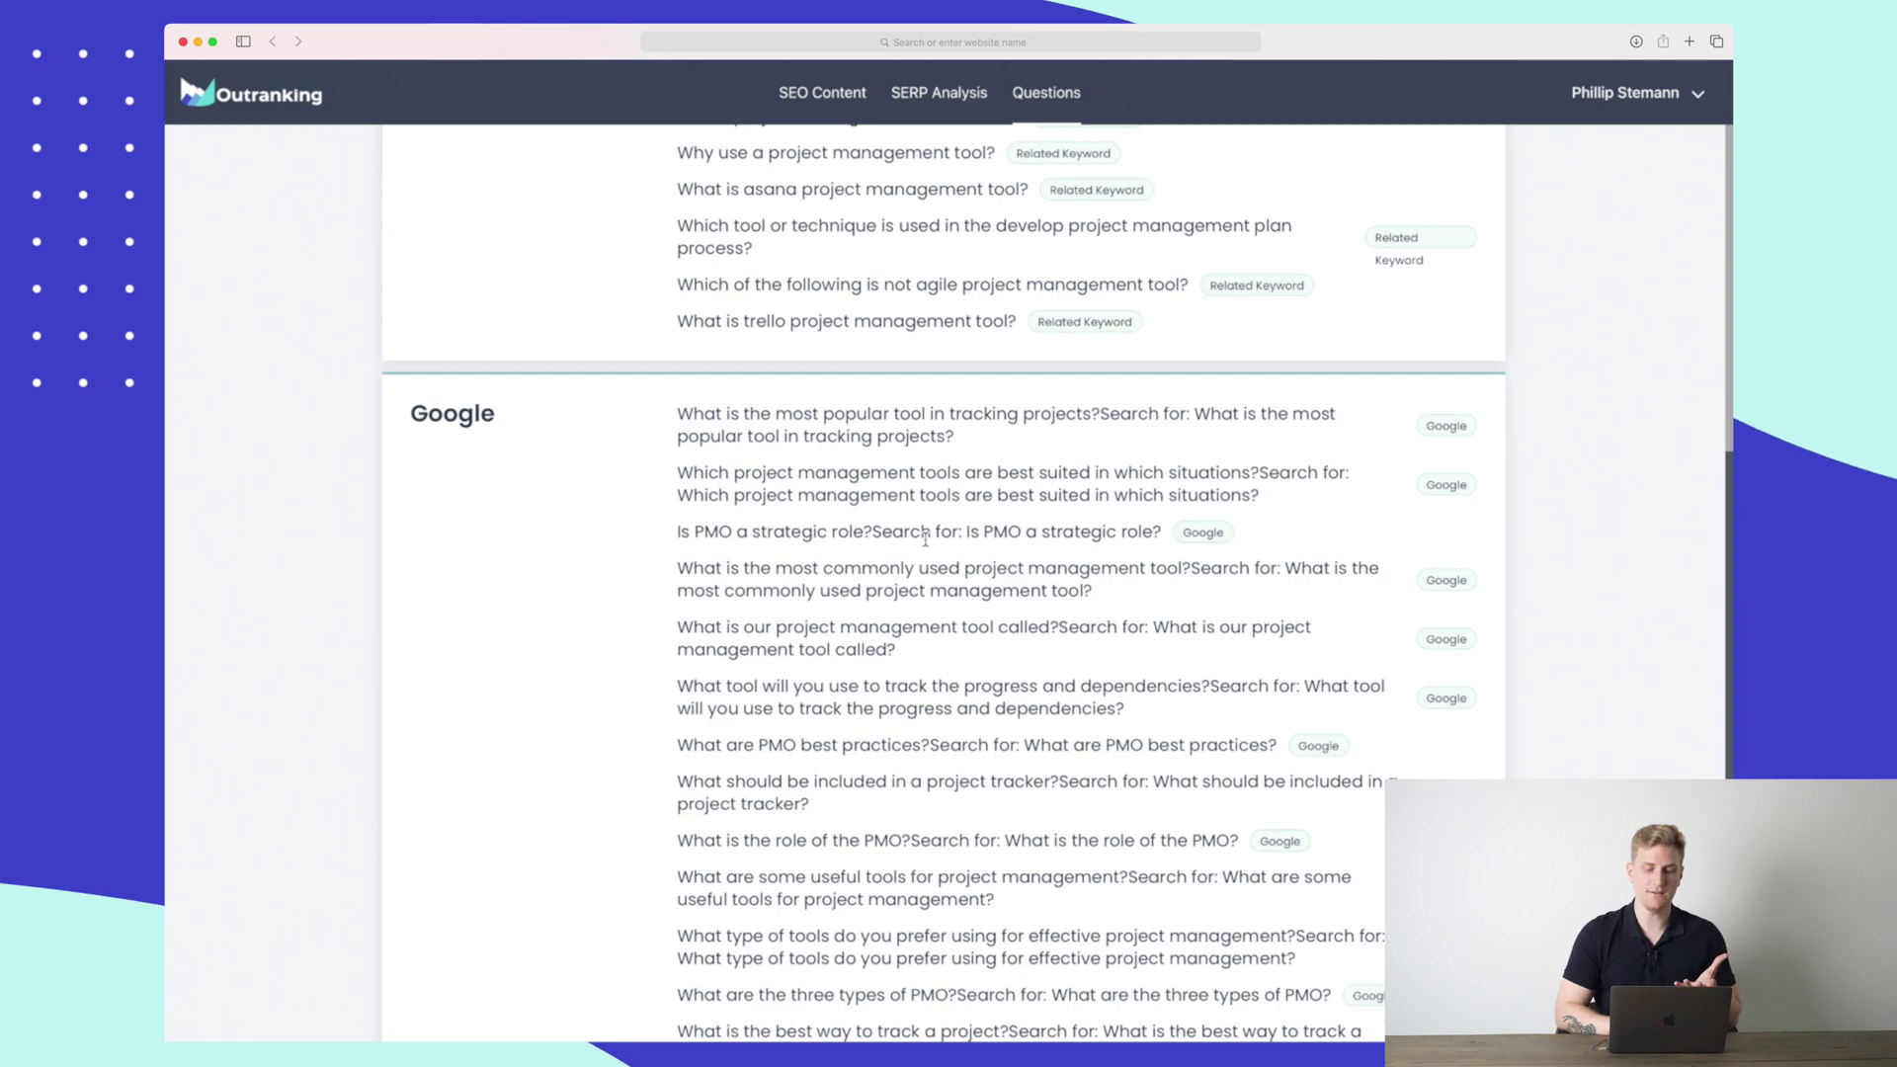
pyautogui.scroll(-2, 873, 531)
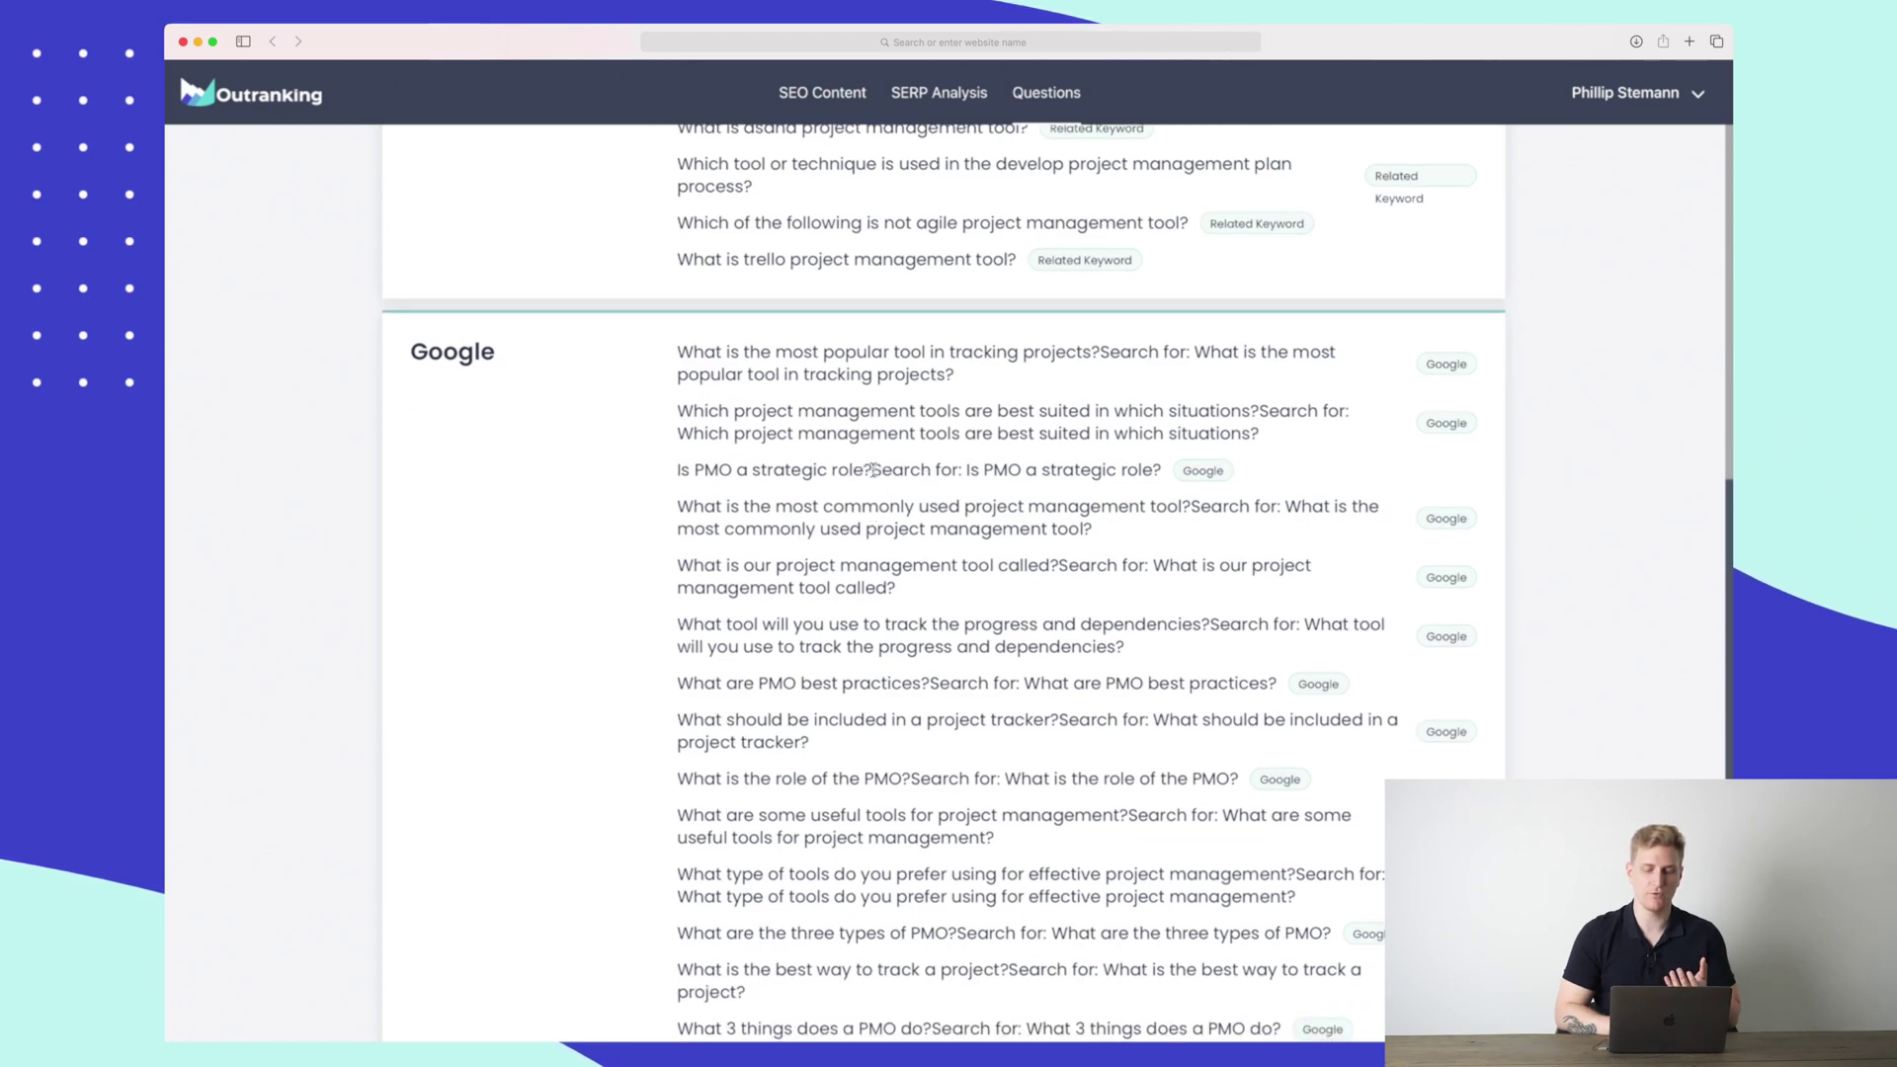
pyautogui.moveTo(873, 470); pyautogui.dragTo(1136, 489)
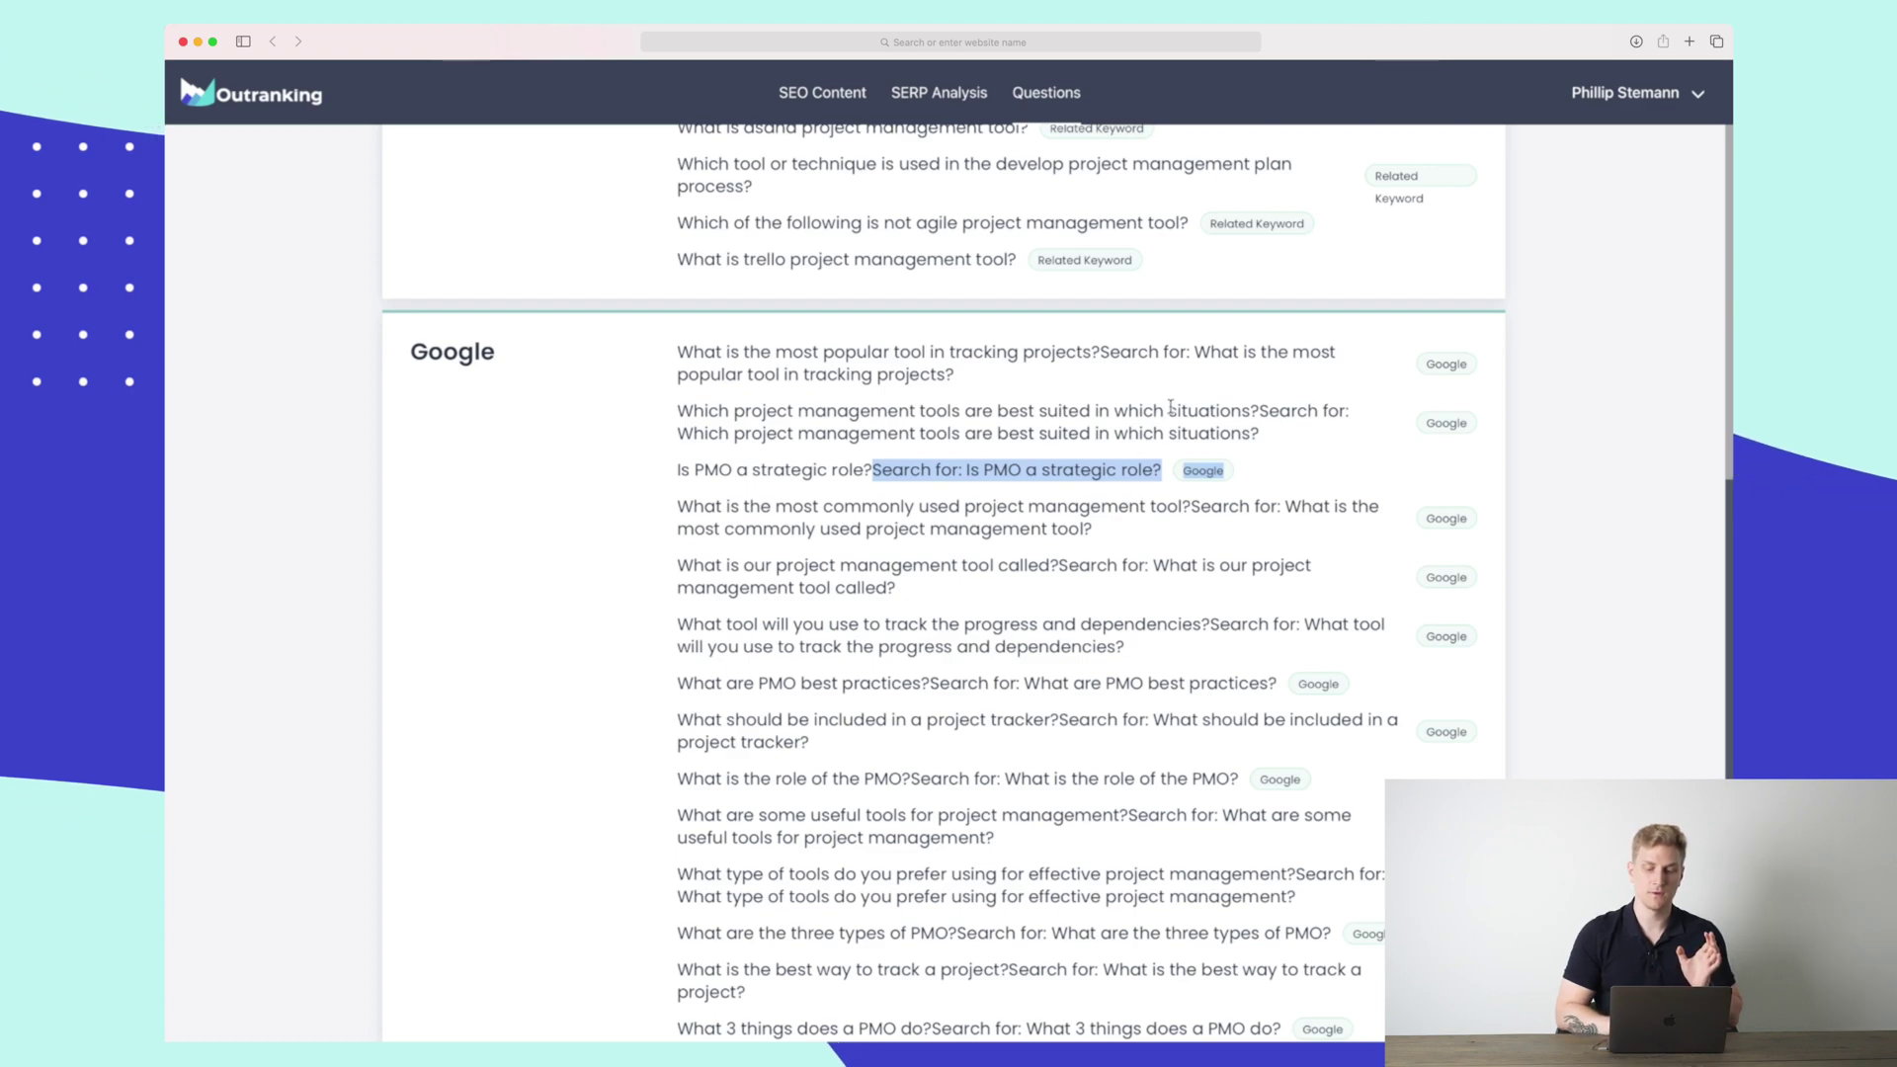
pyautogui.click(1192, 348)
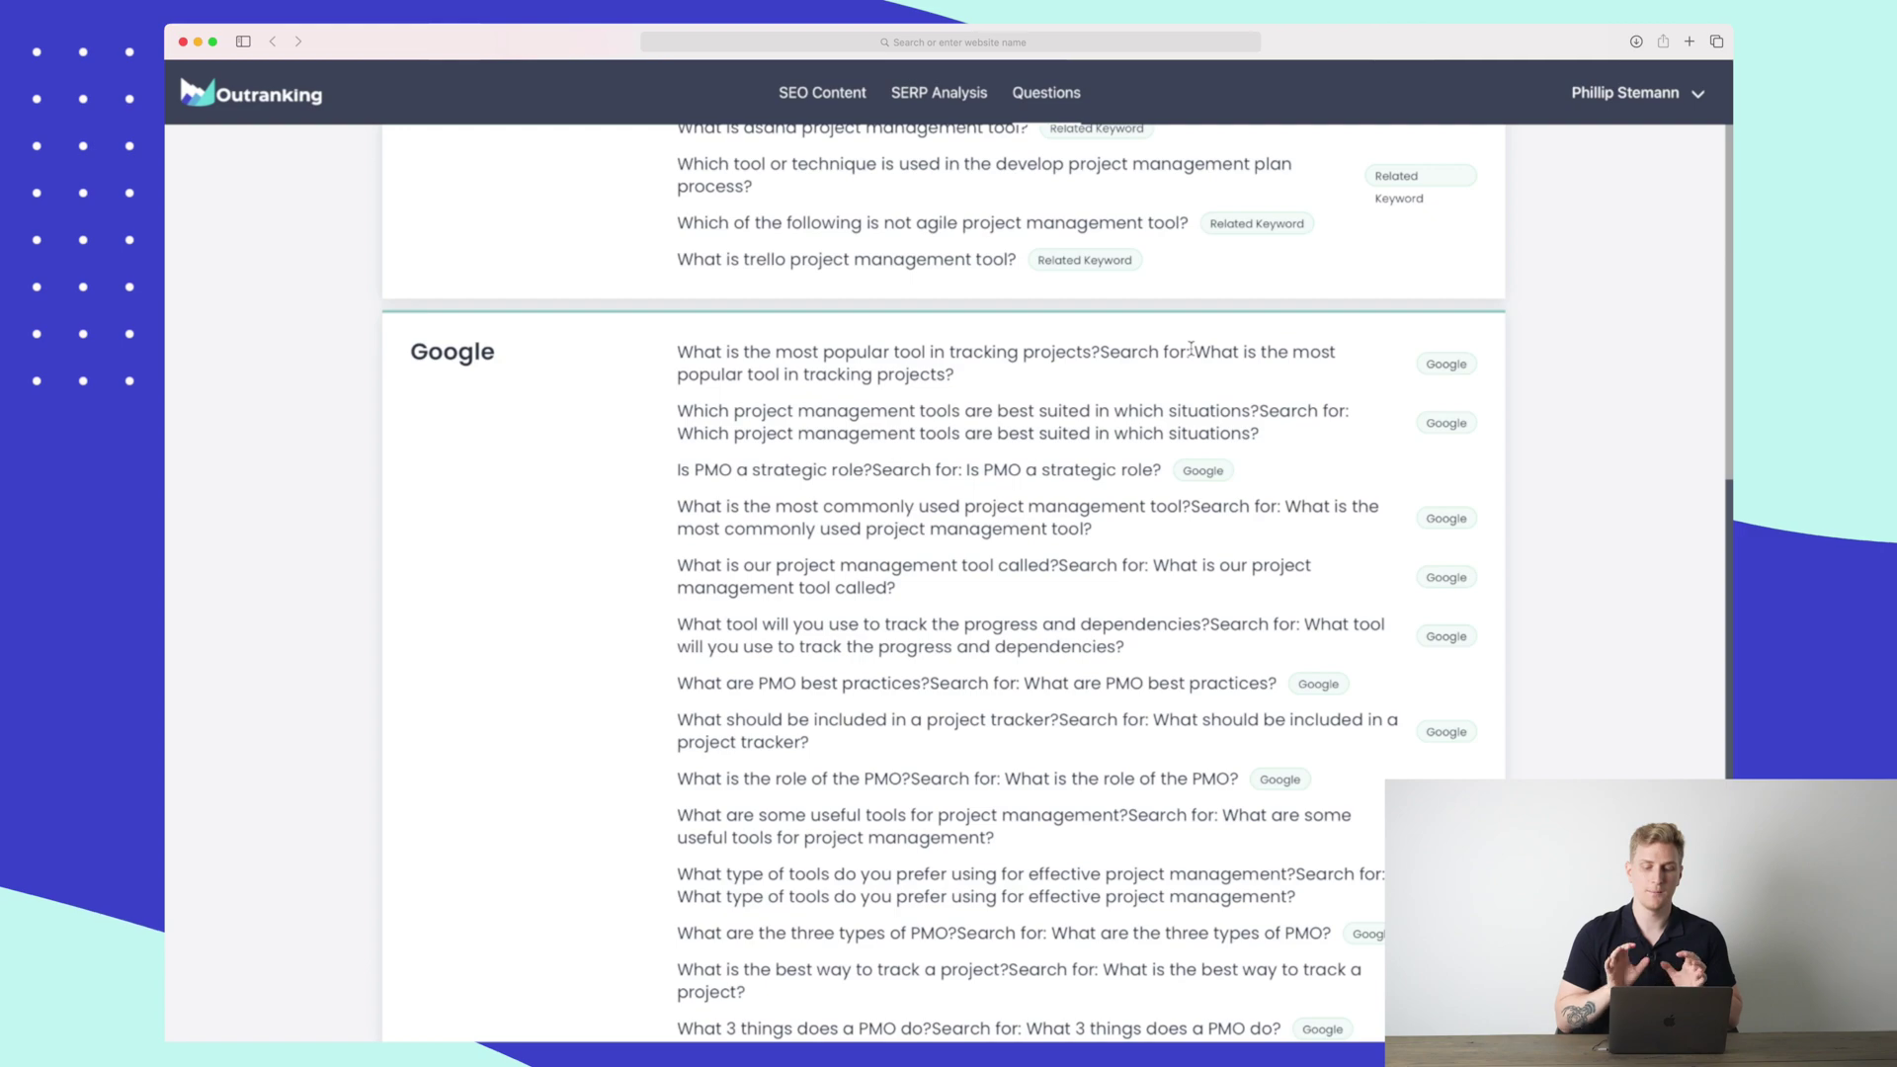
pyautogui.scroll(-5, 1191, 349)
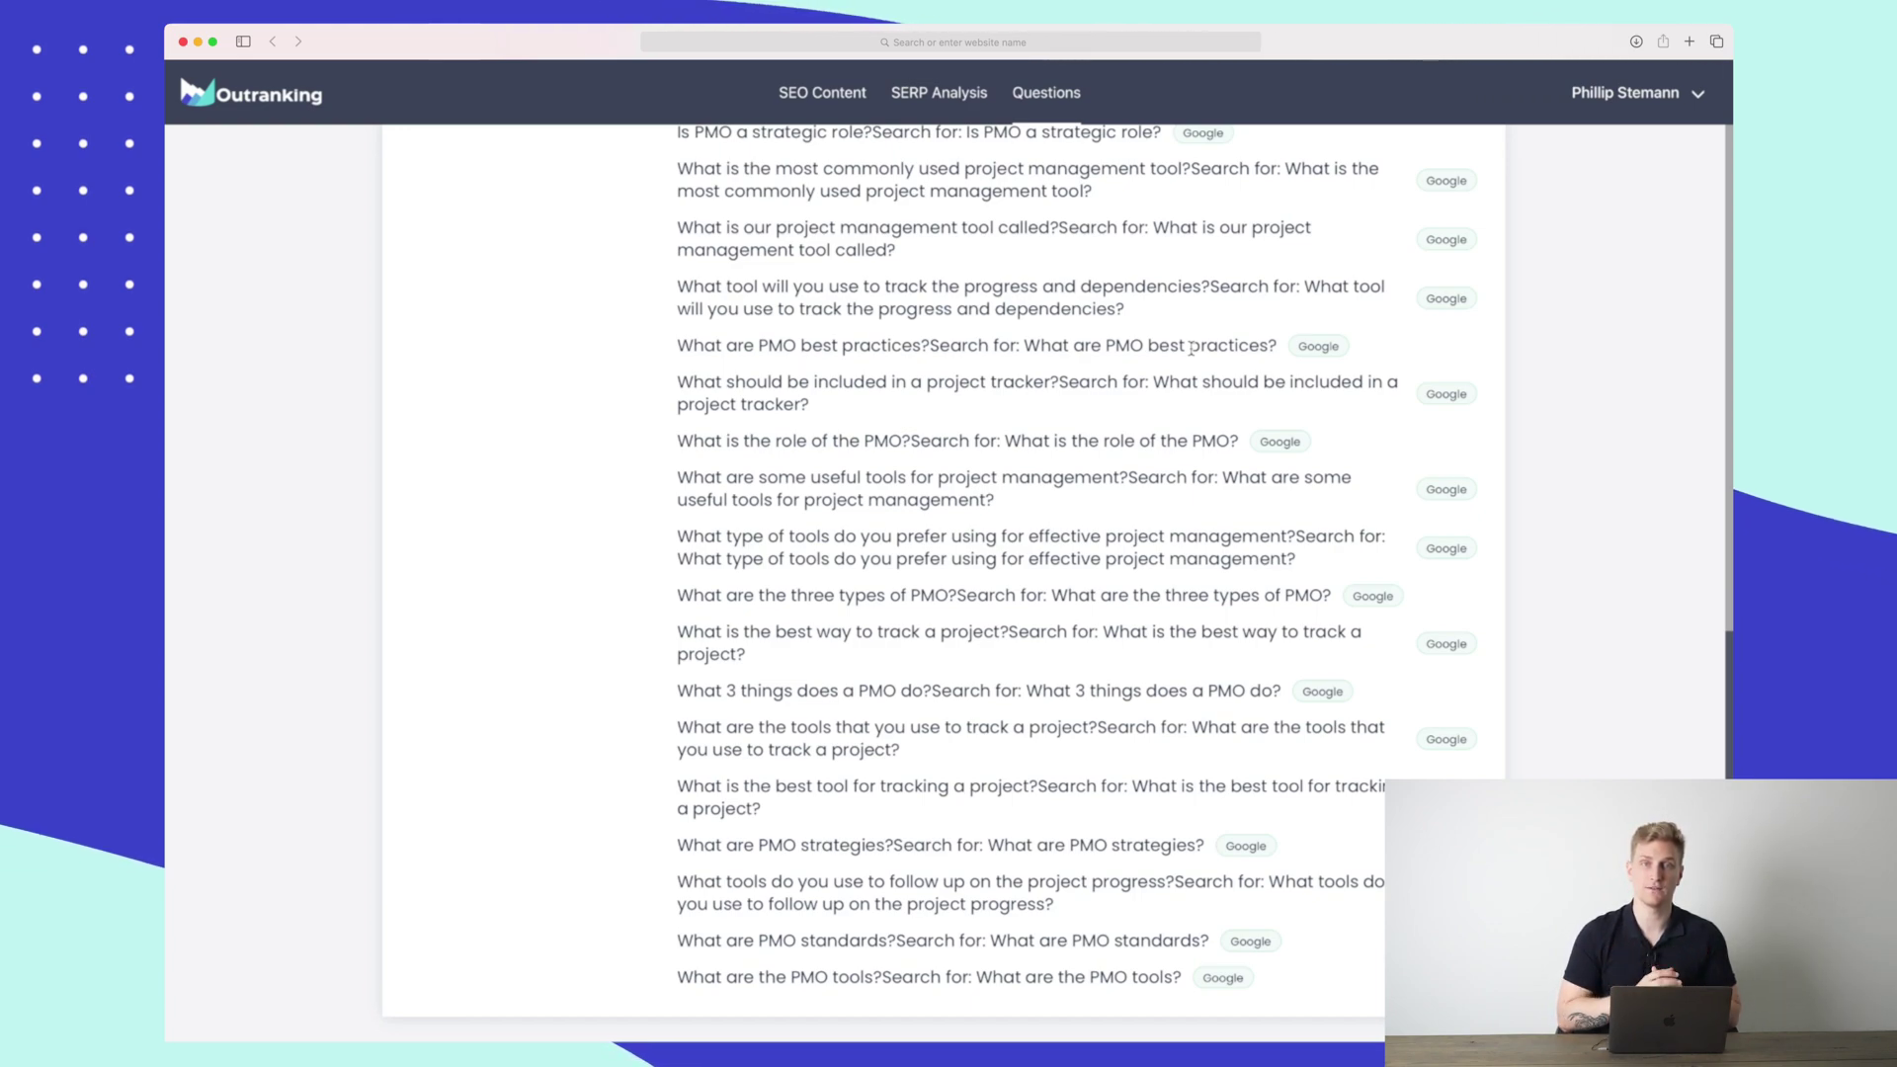
pyautogui.scroll(15, 1192, 348)
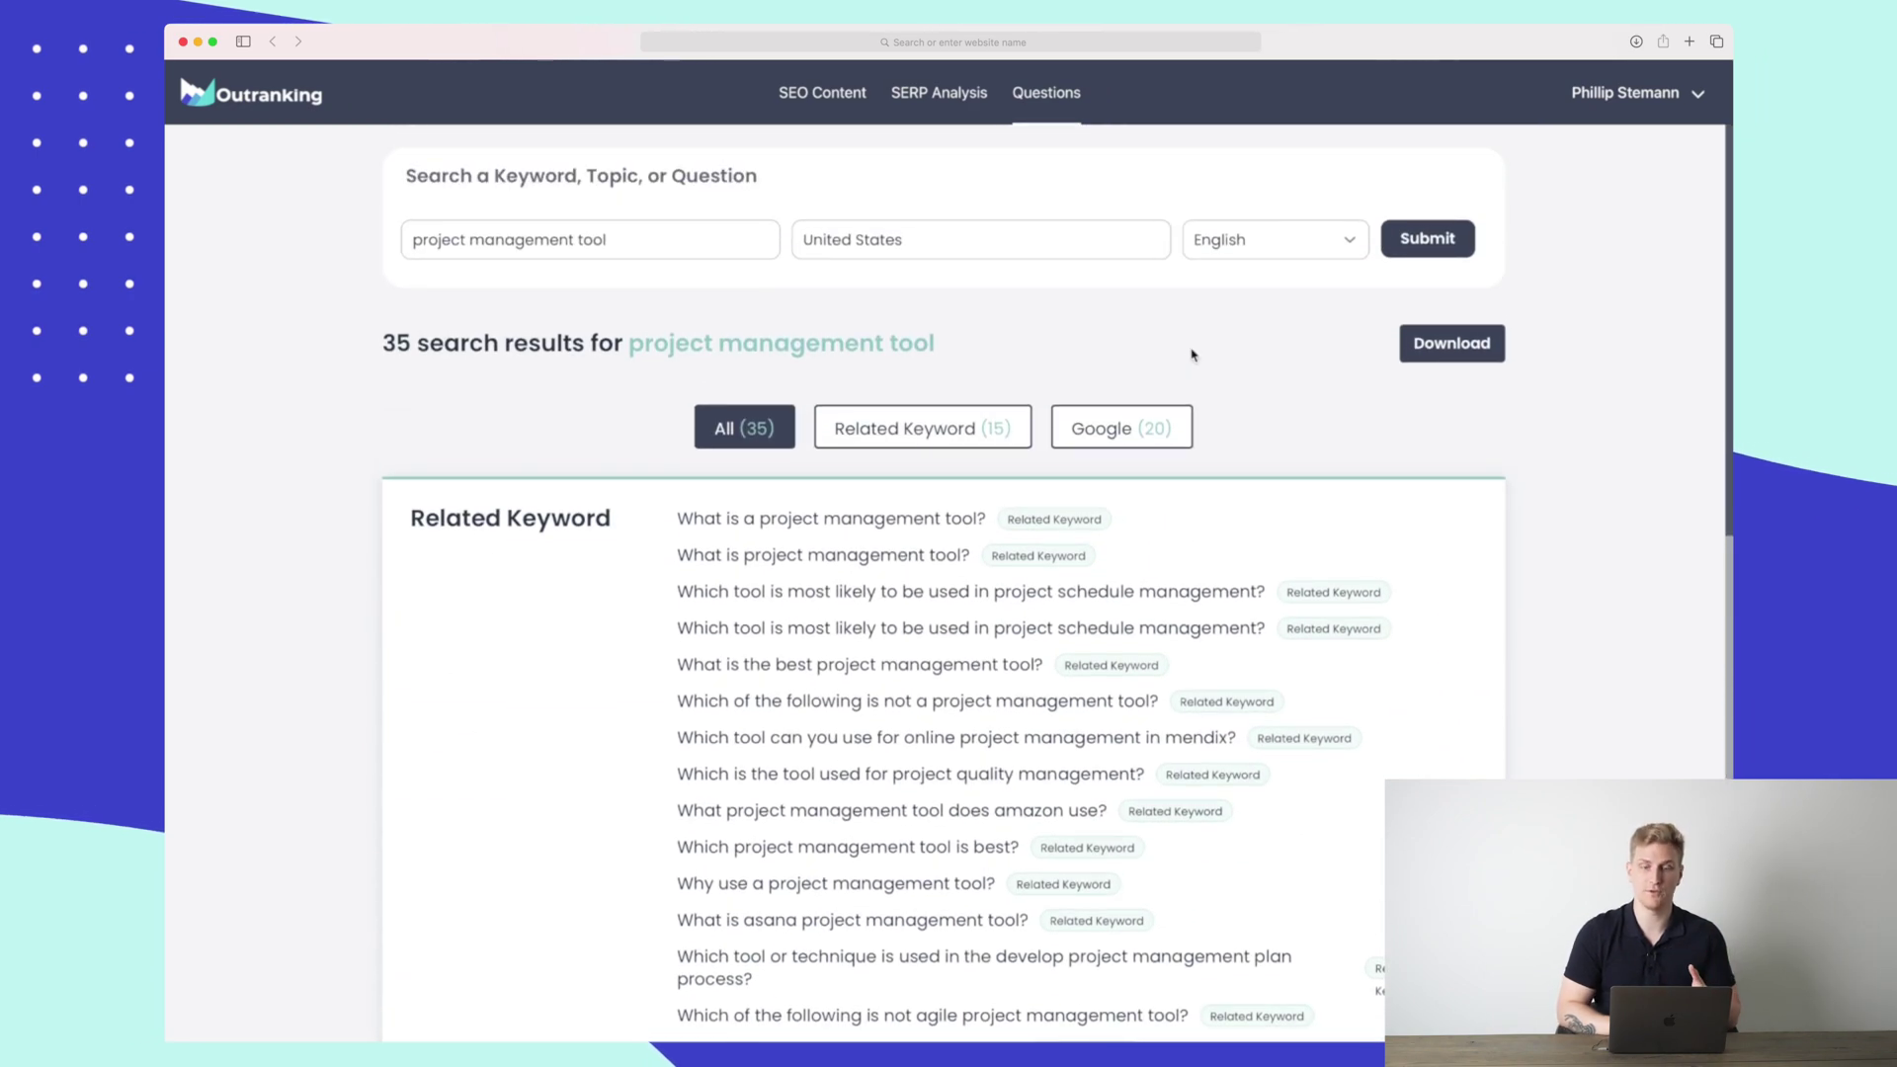
# Run a SERP analysis for 'project management tool' and scroll to its overview statistics
pyautogui.click(931, 91)
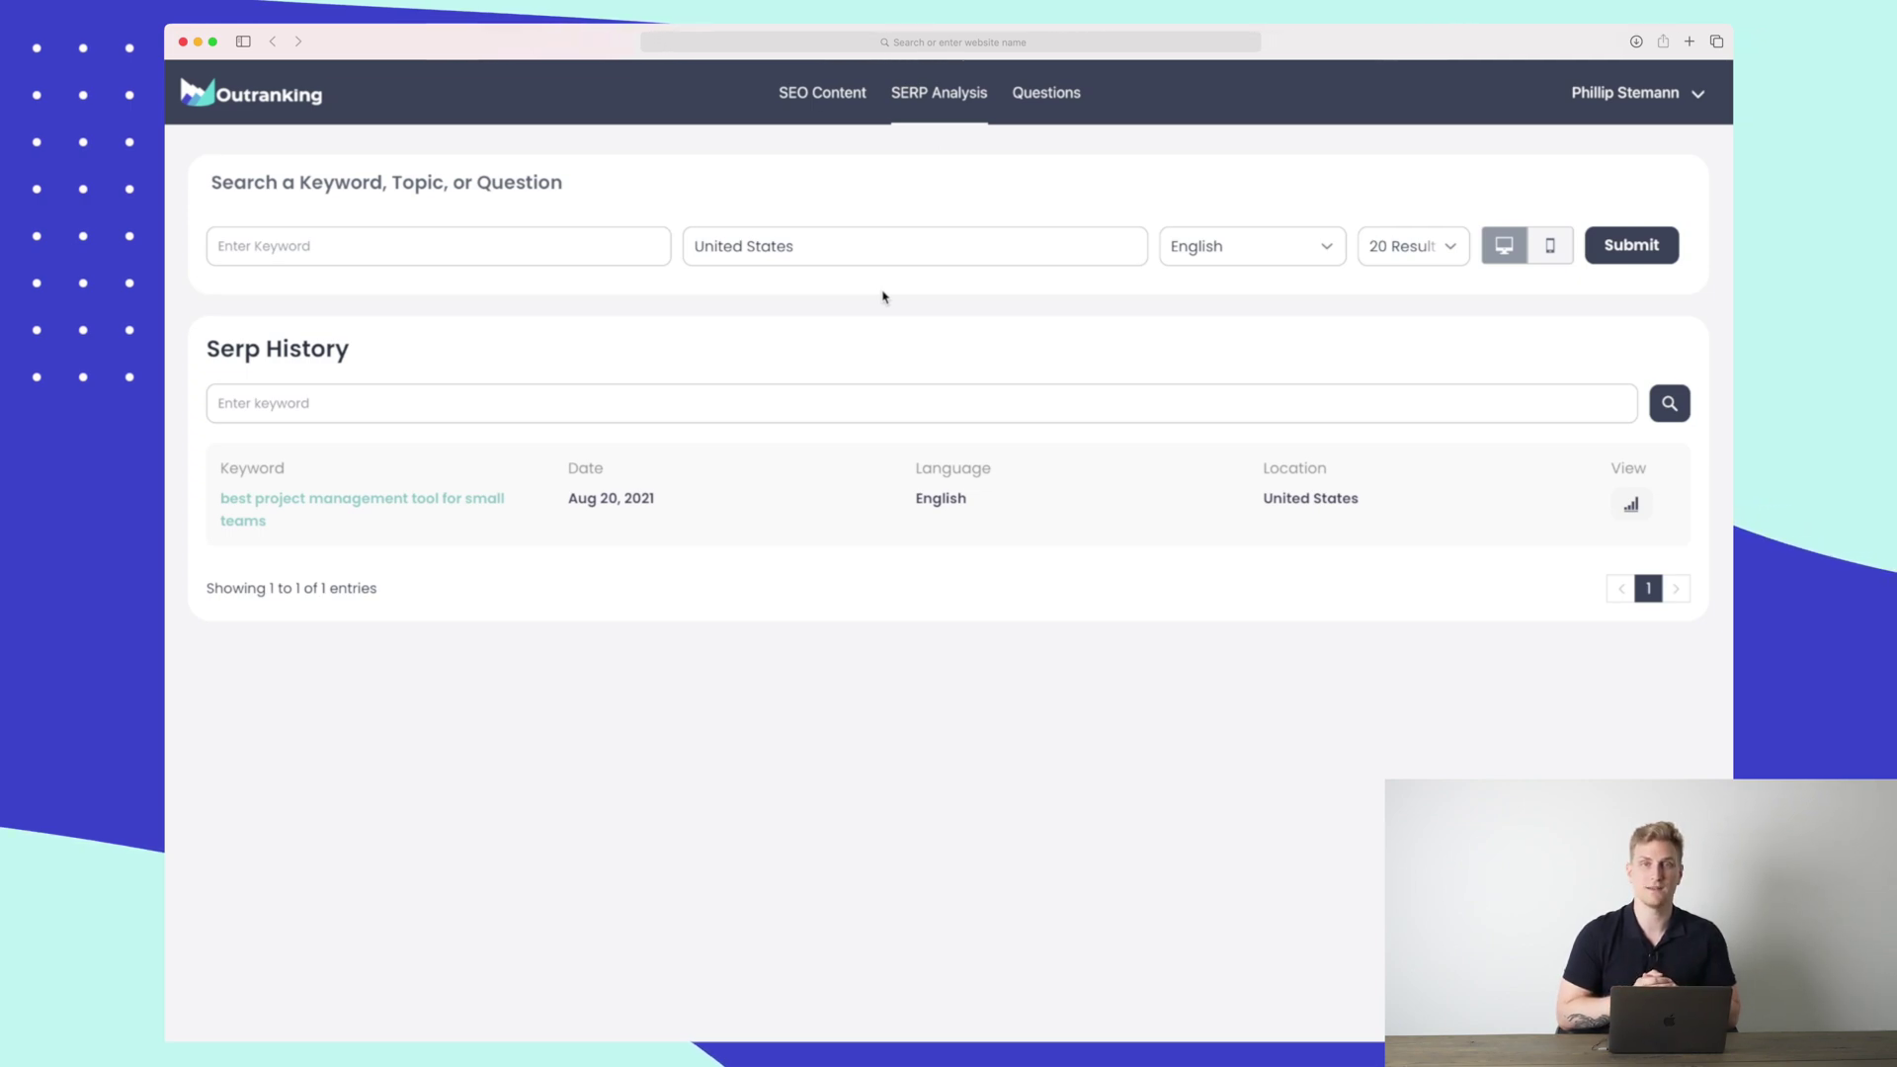
pyautogui.click(376, 259)
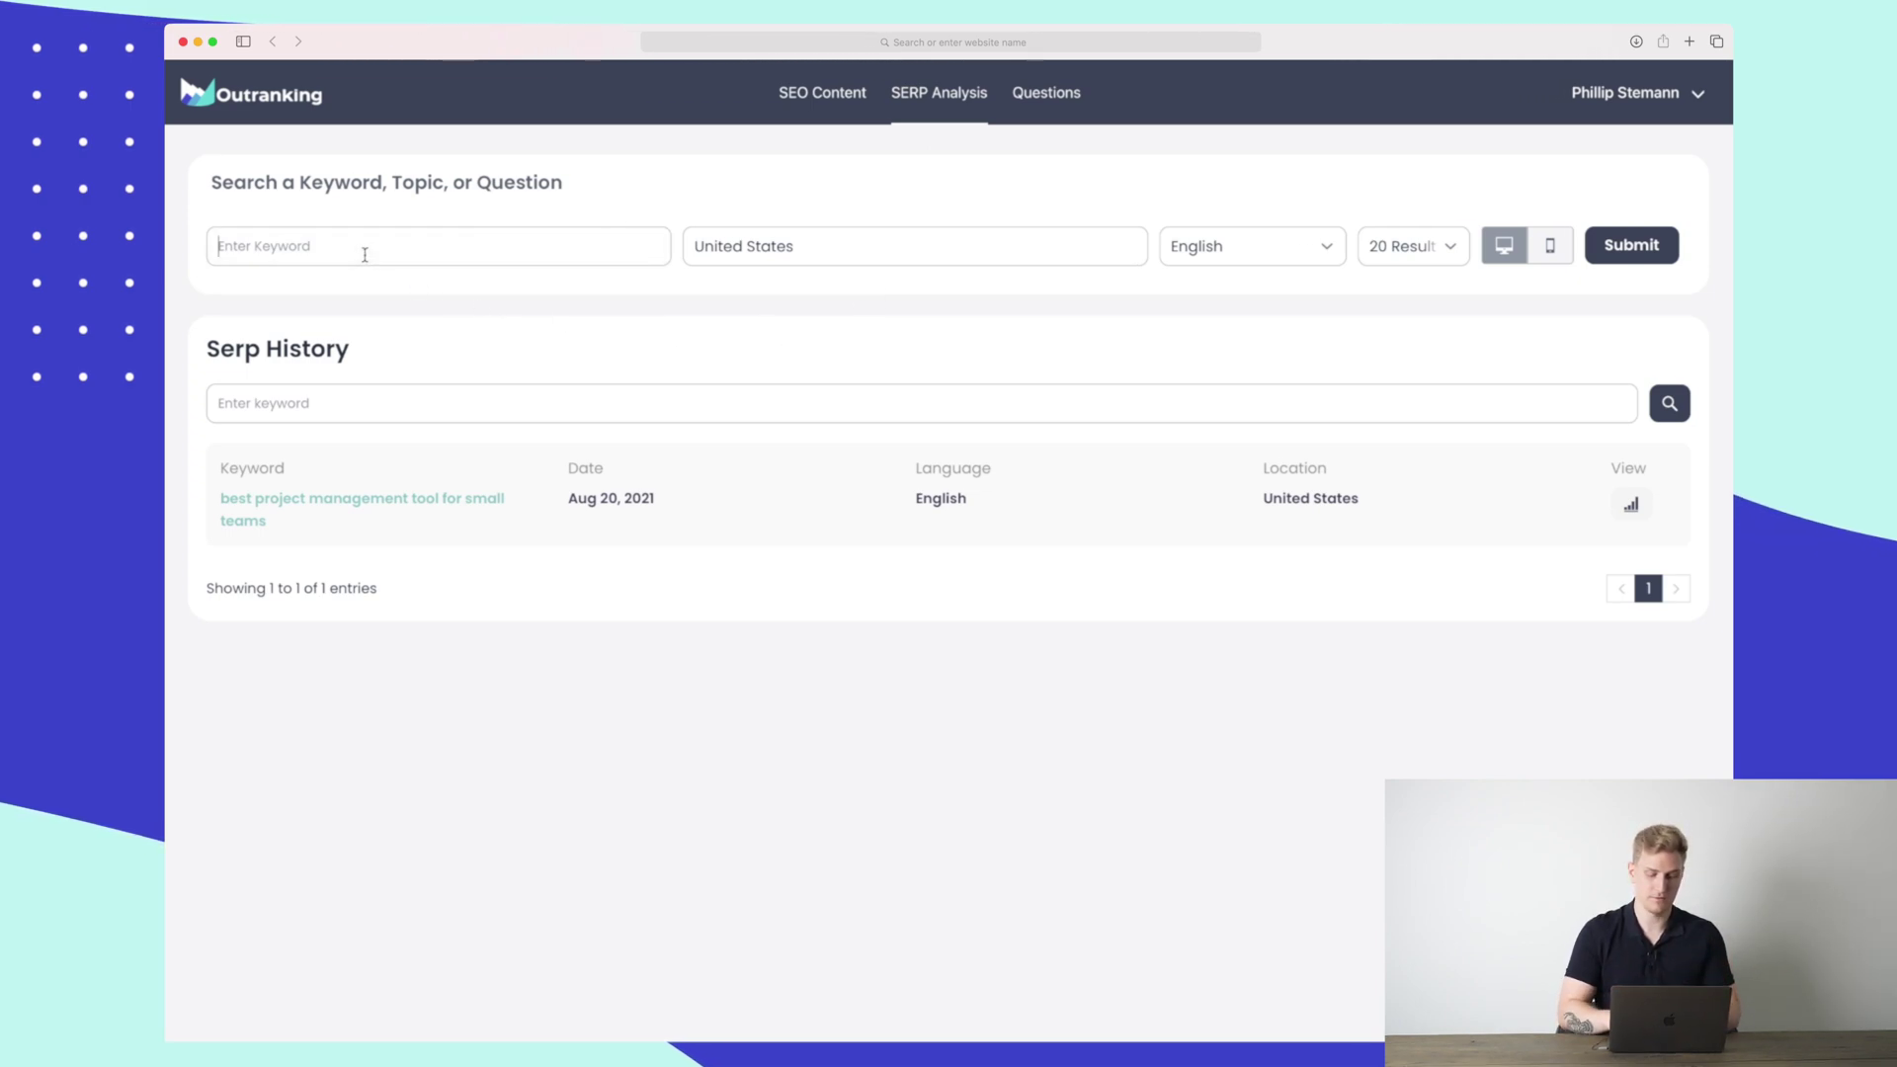
pyautogui.write('project management tool')
pyautogui.click(1660, 252)
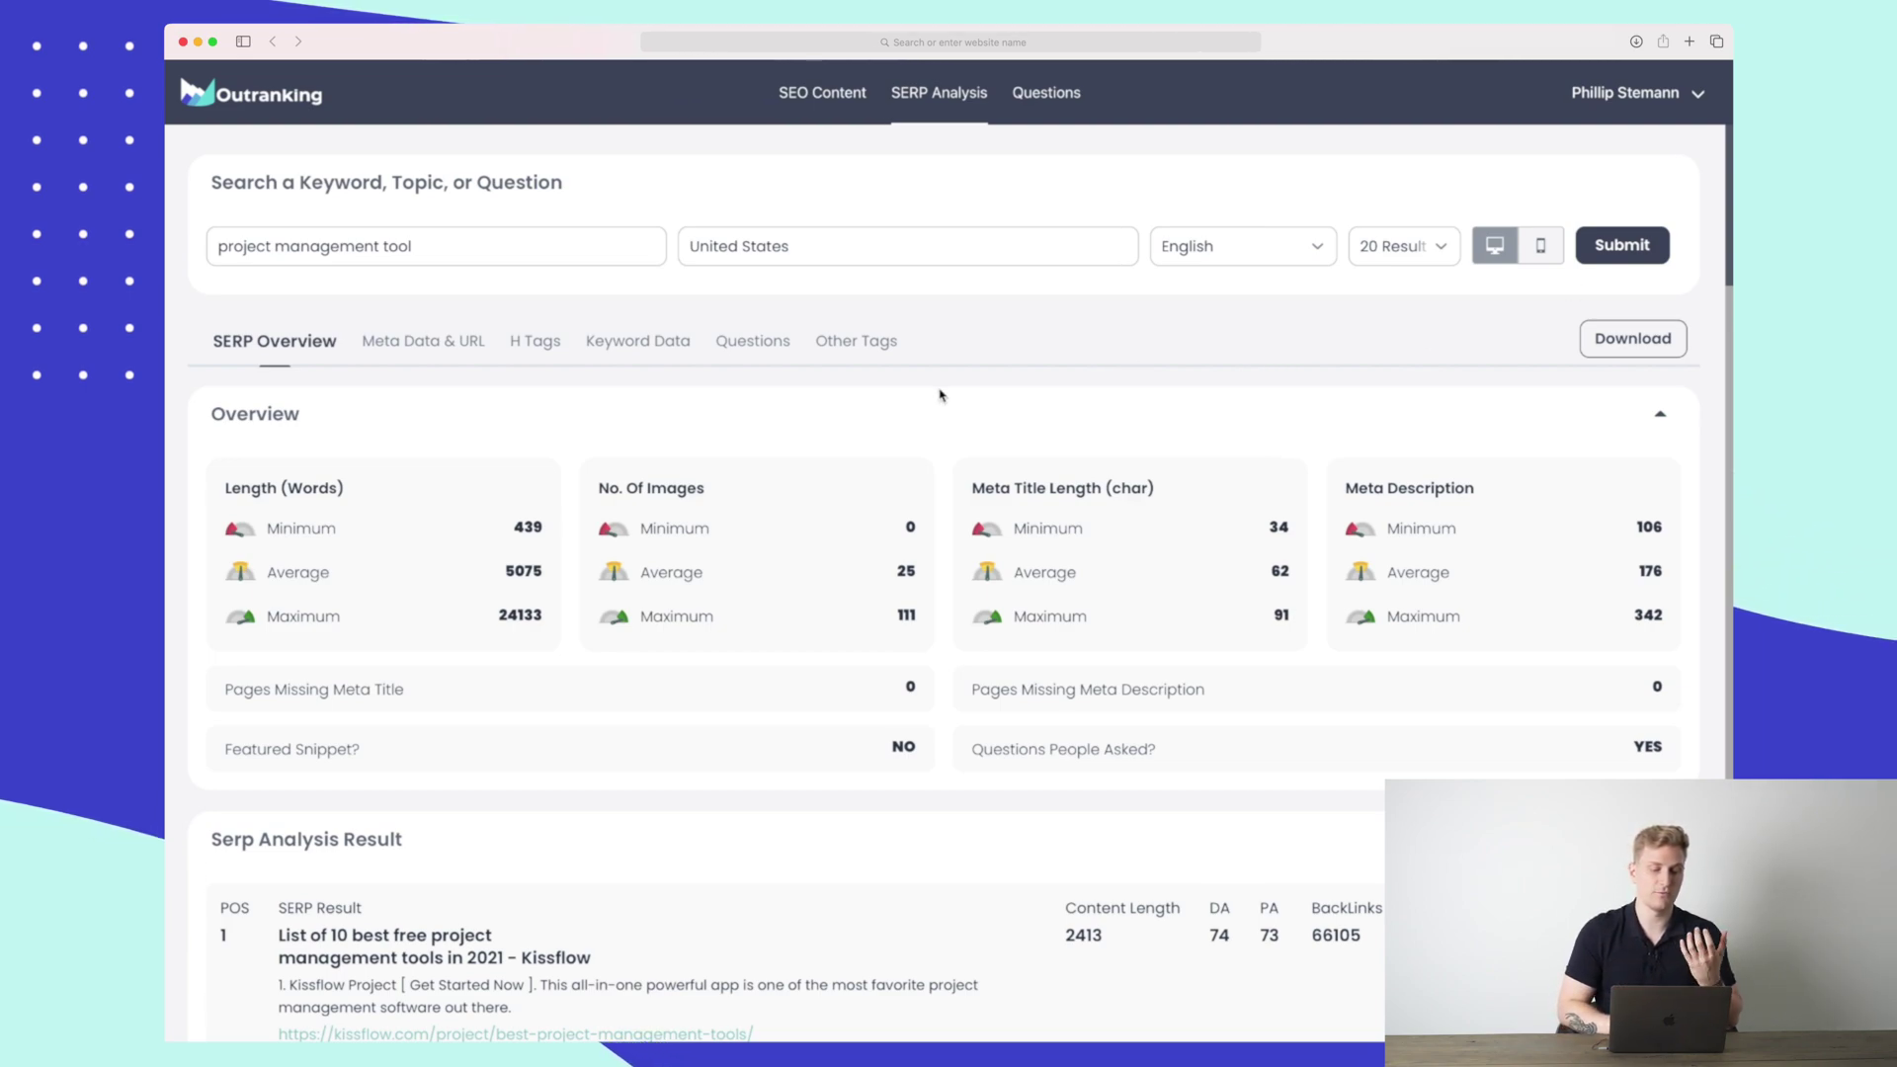
pyautogui.scroll(-2, 629, 432)
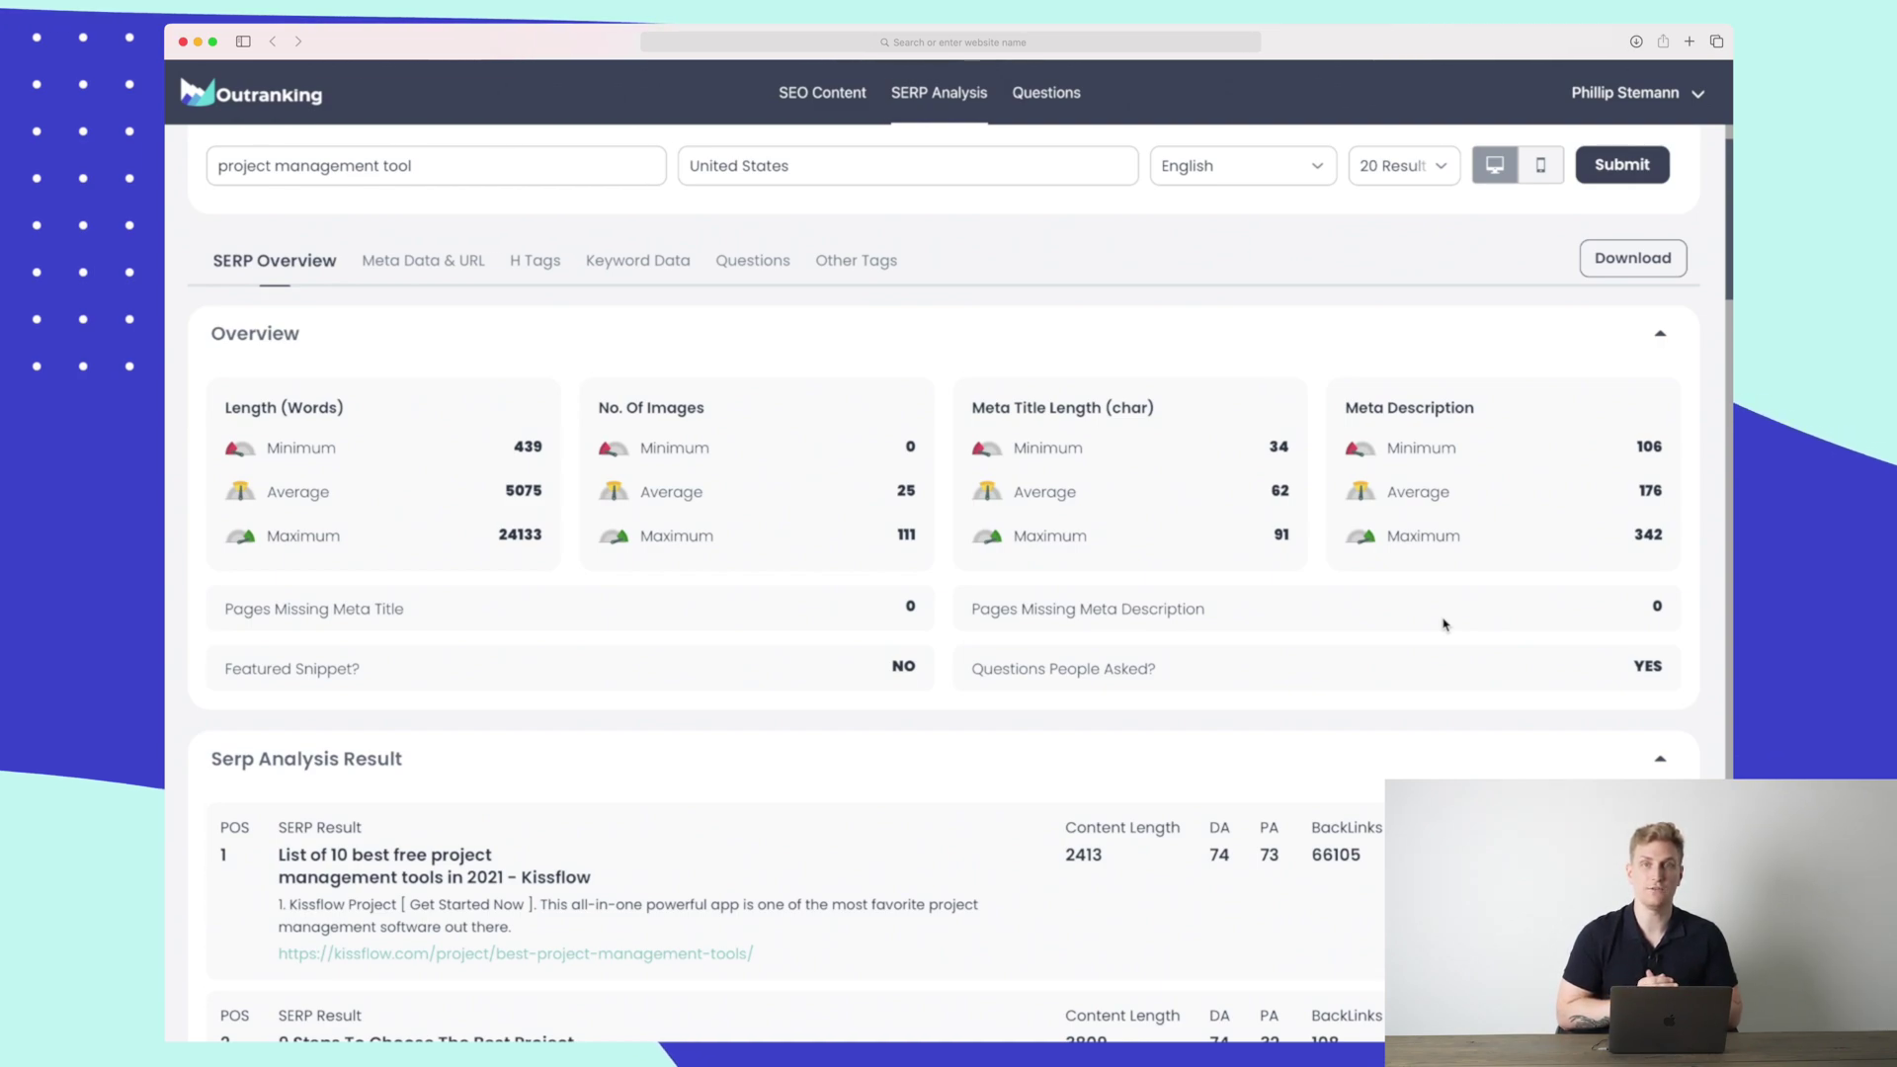
# Scroll through the SERP Analysis Result list of ranking pages and return to the top
pyautogui.scroll(-5, 1445, 624)
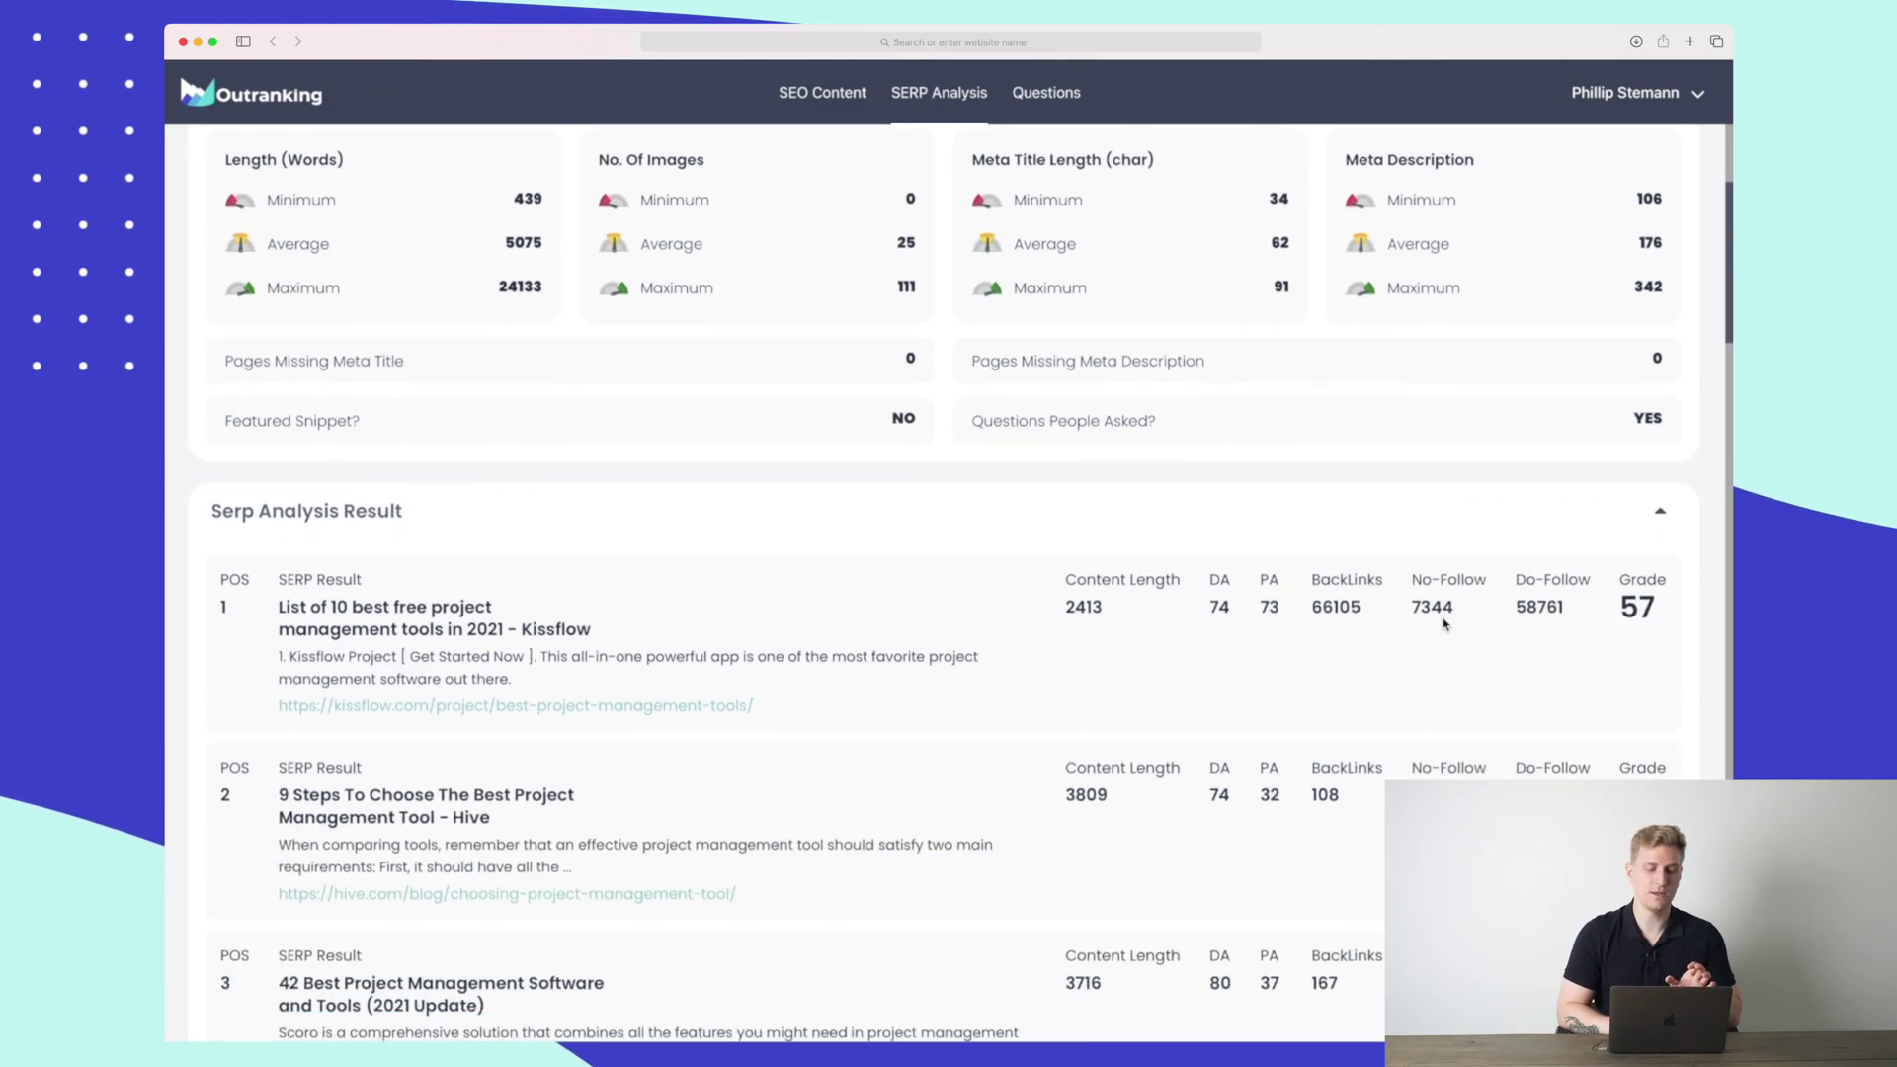
pyautogui.scroll(-20, 621, 575)
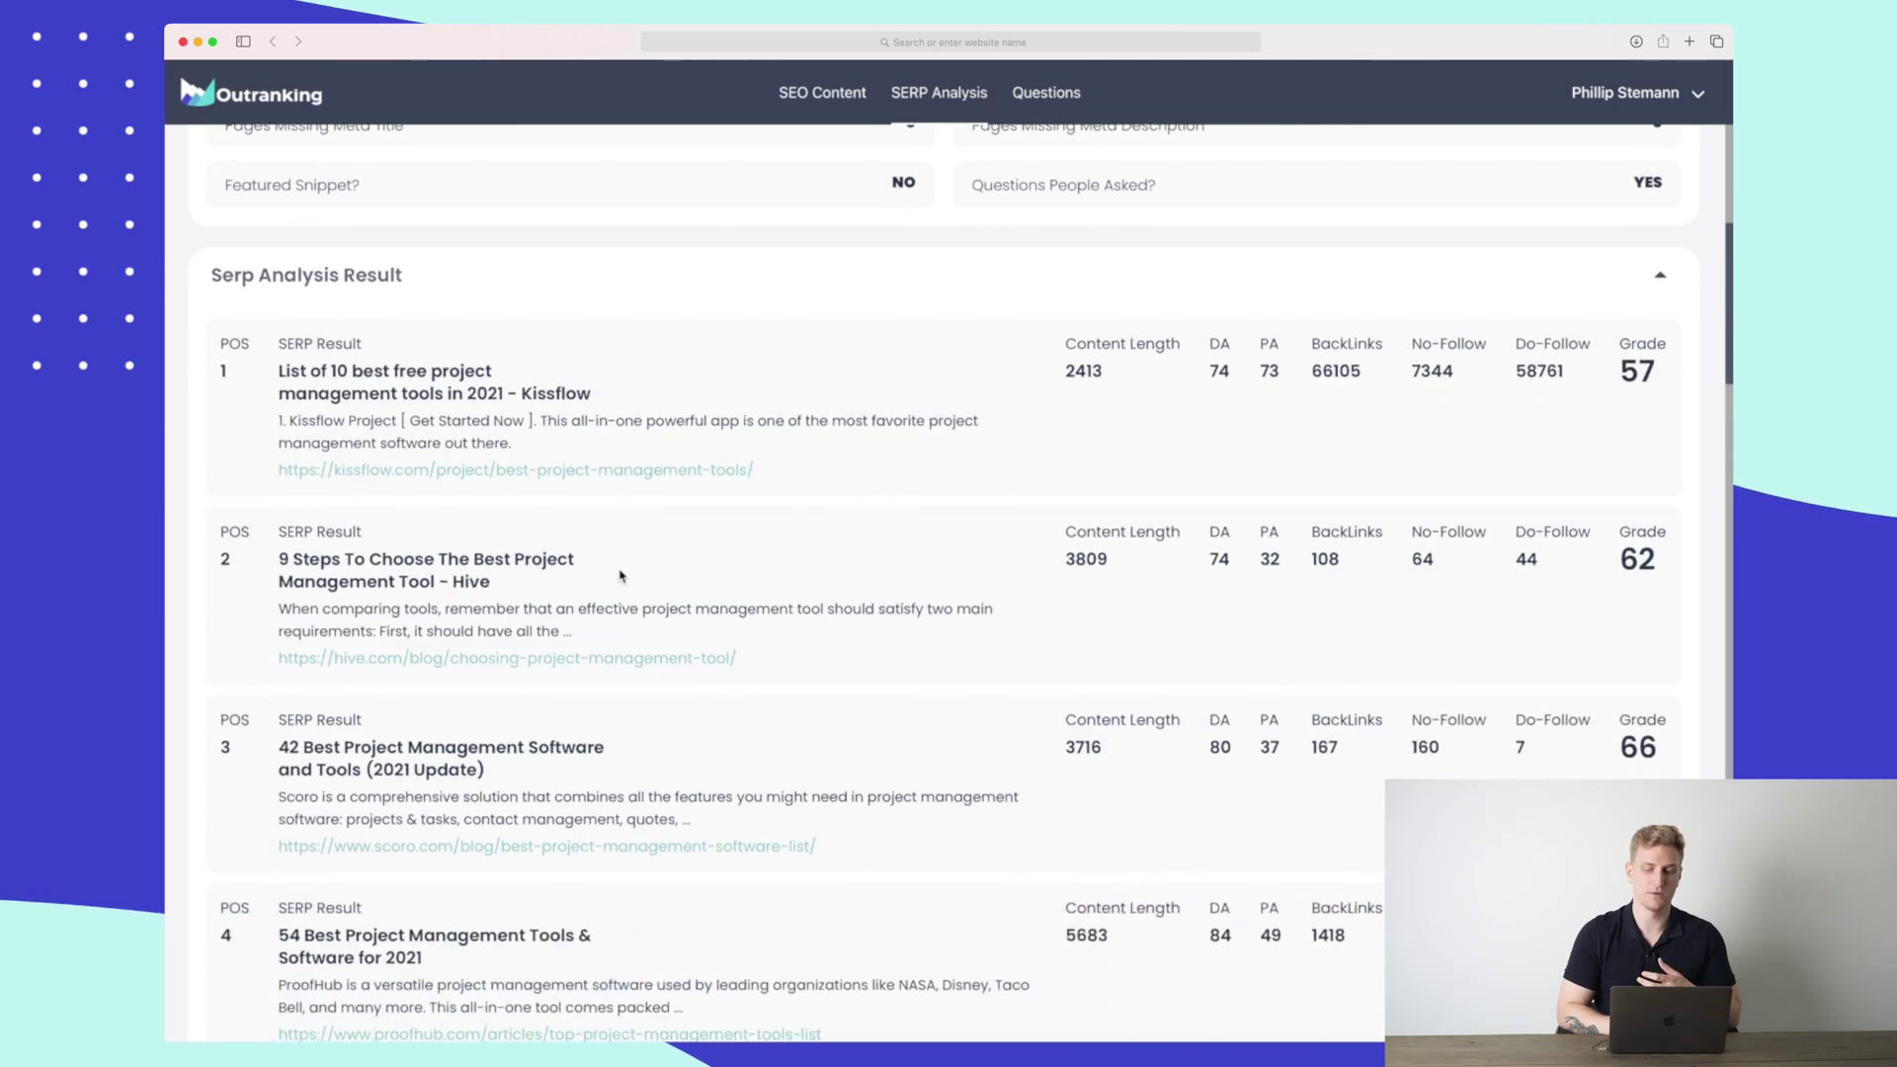
pyautogui.scroll(-2, 621, 575)
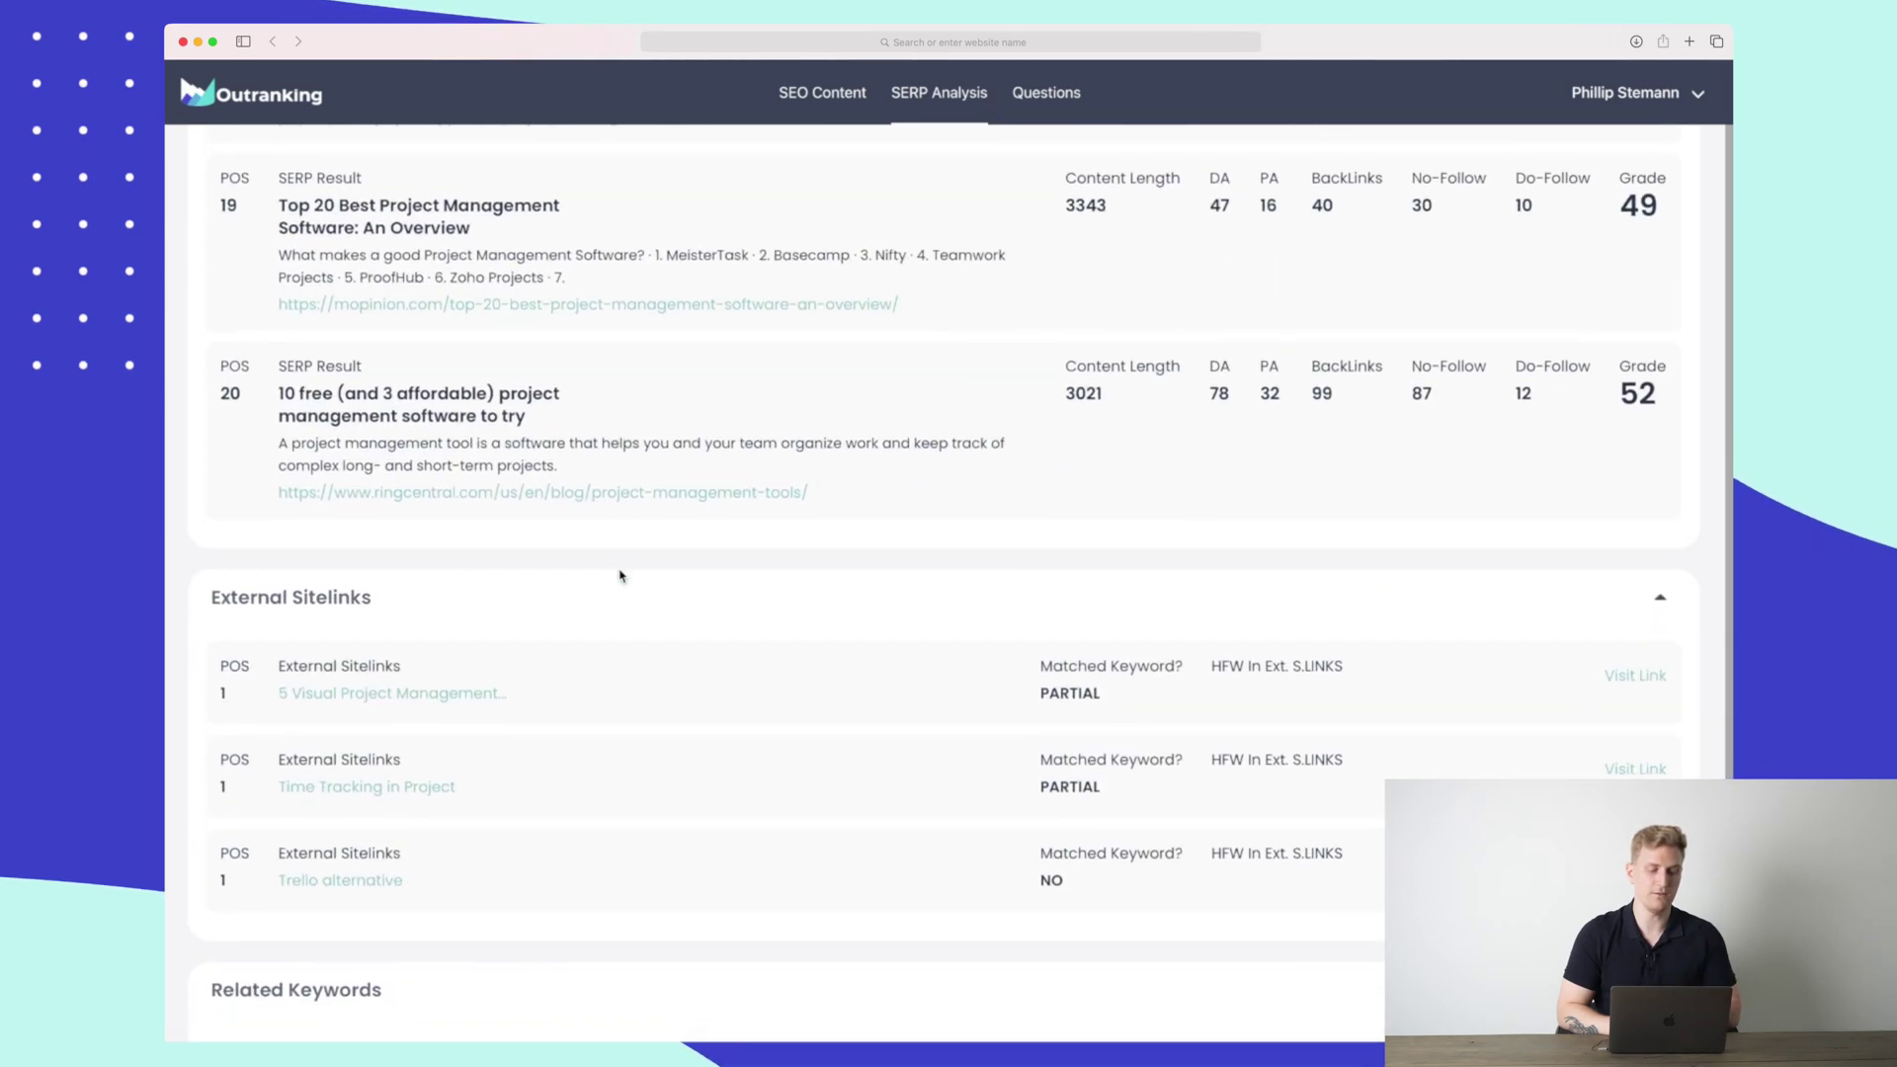
pyautogui.scroll(20, 620, 575)
pyautogui.scroll(20, 621, 575)
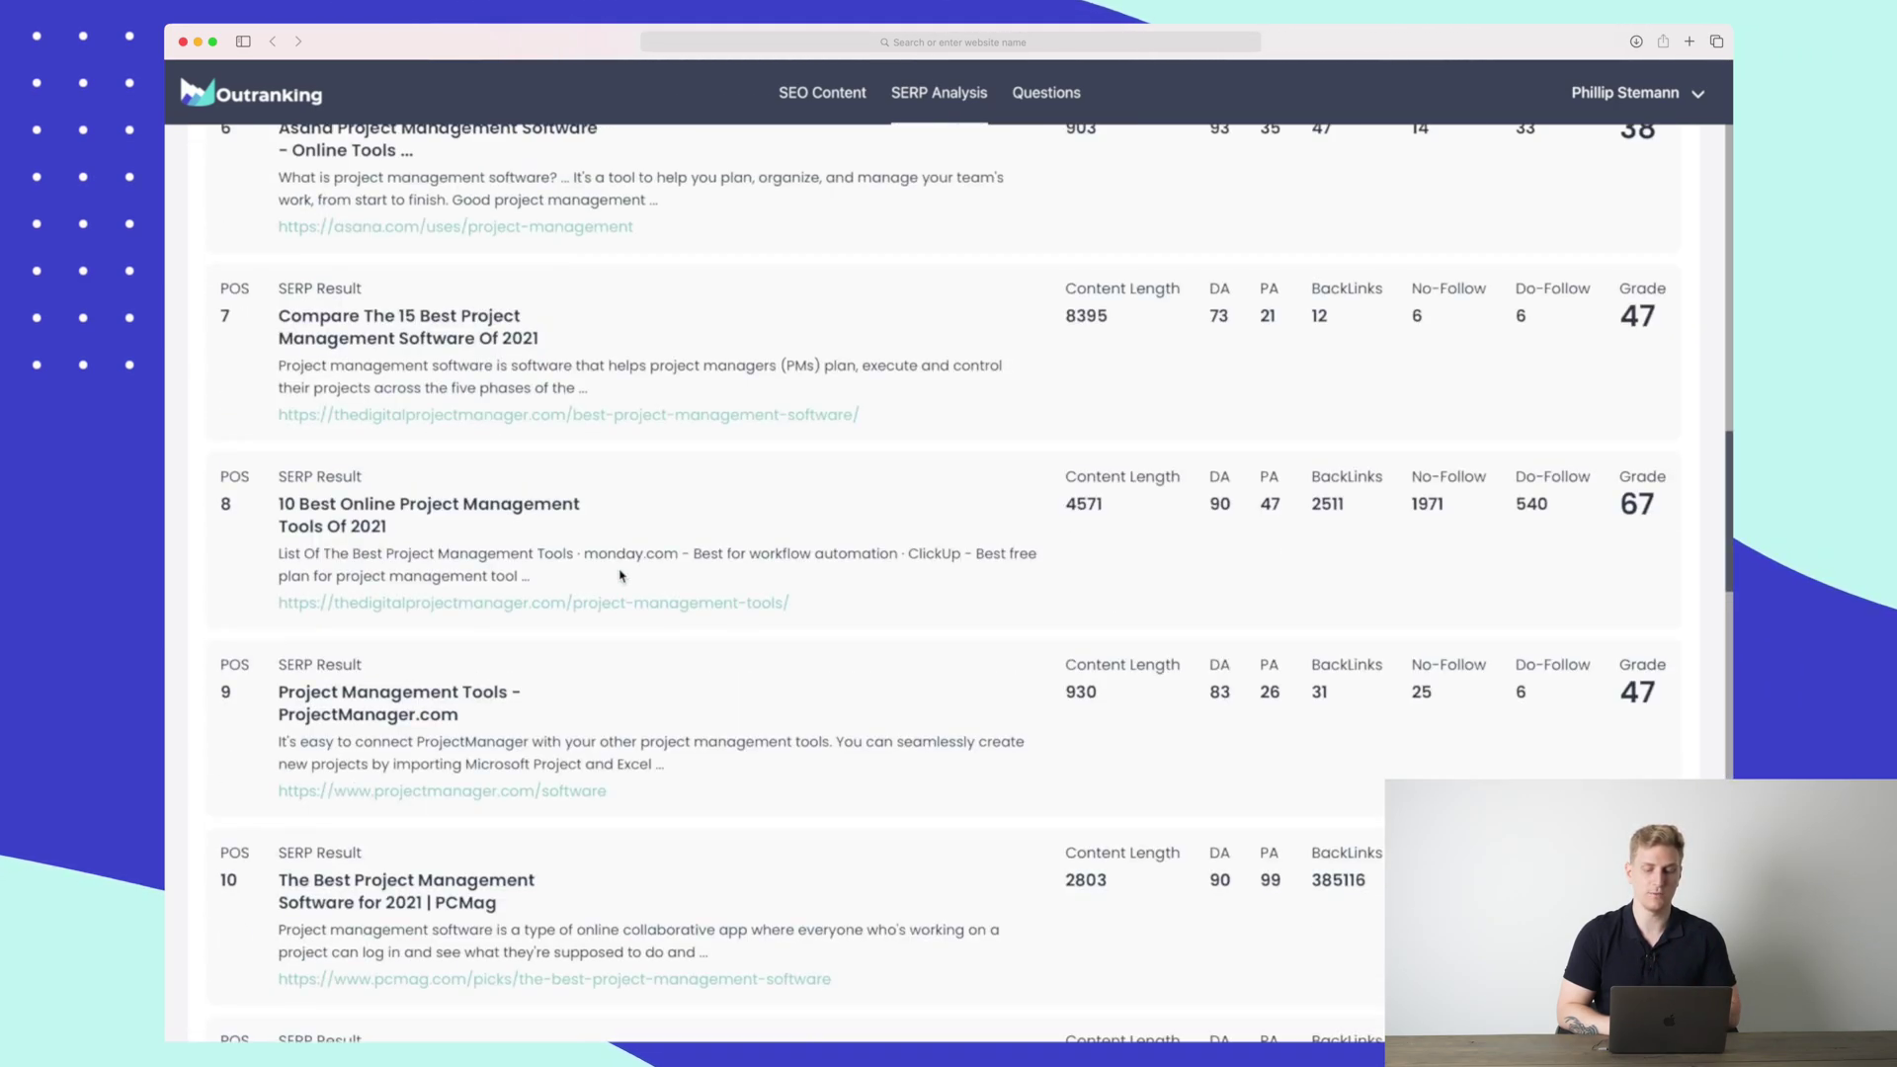
pyautogui.scroll(3, 620, 576)
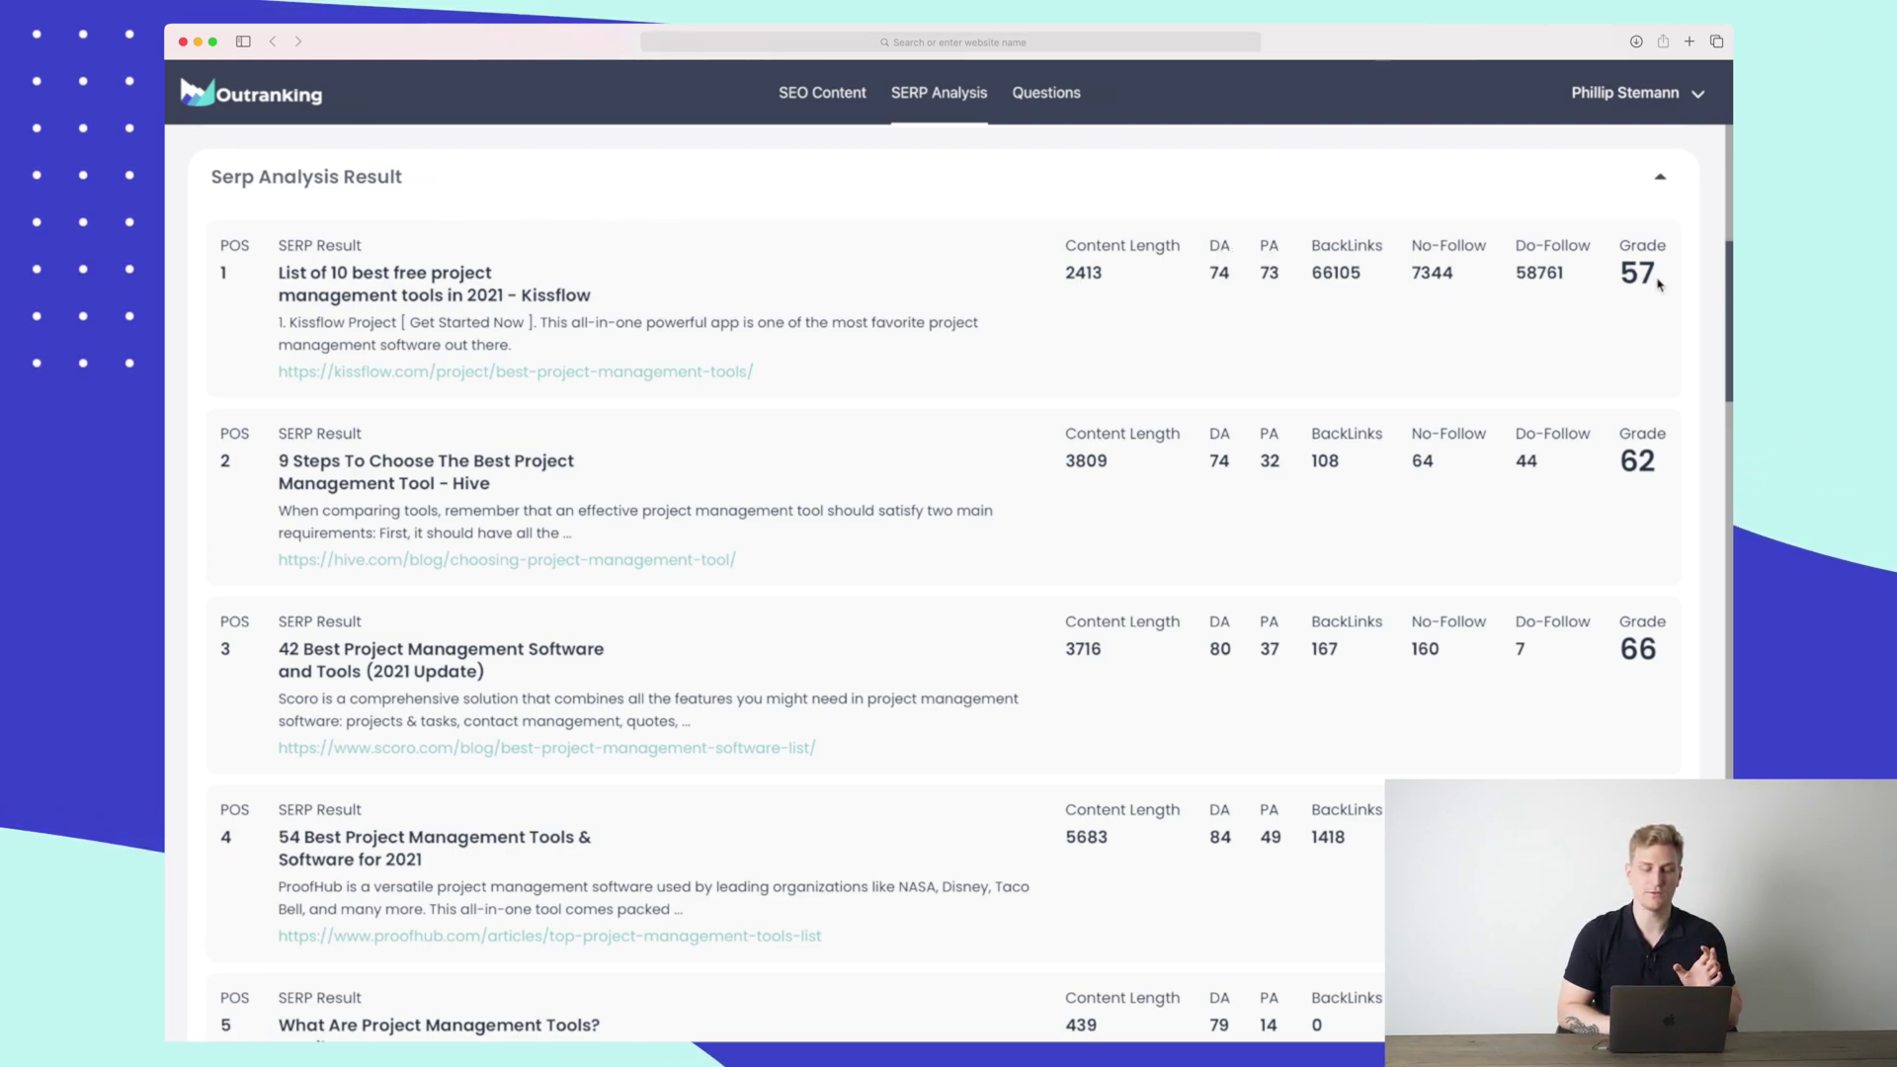
pyautogui.scroll(1, 1660, 285)
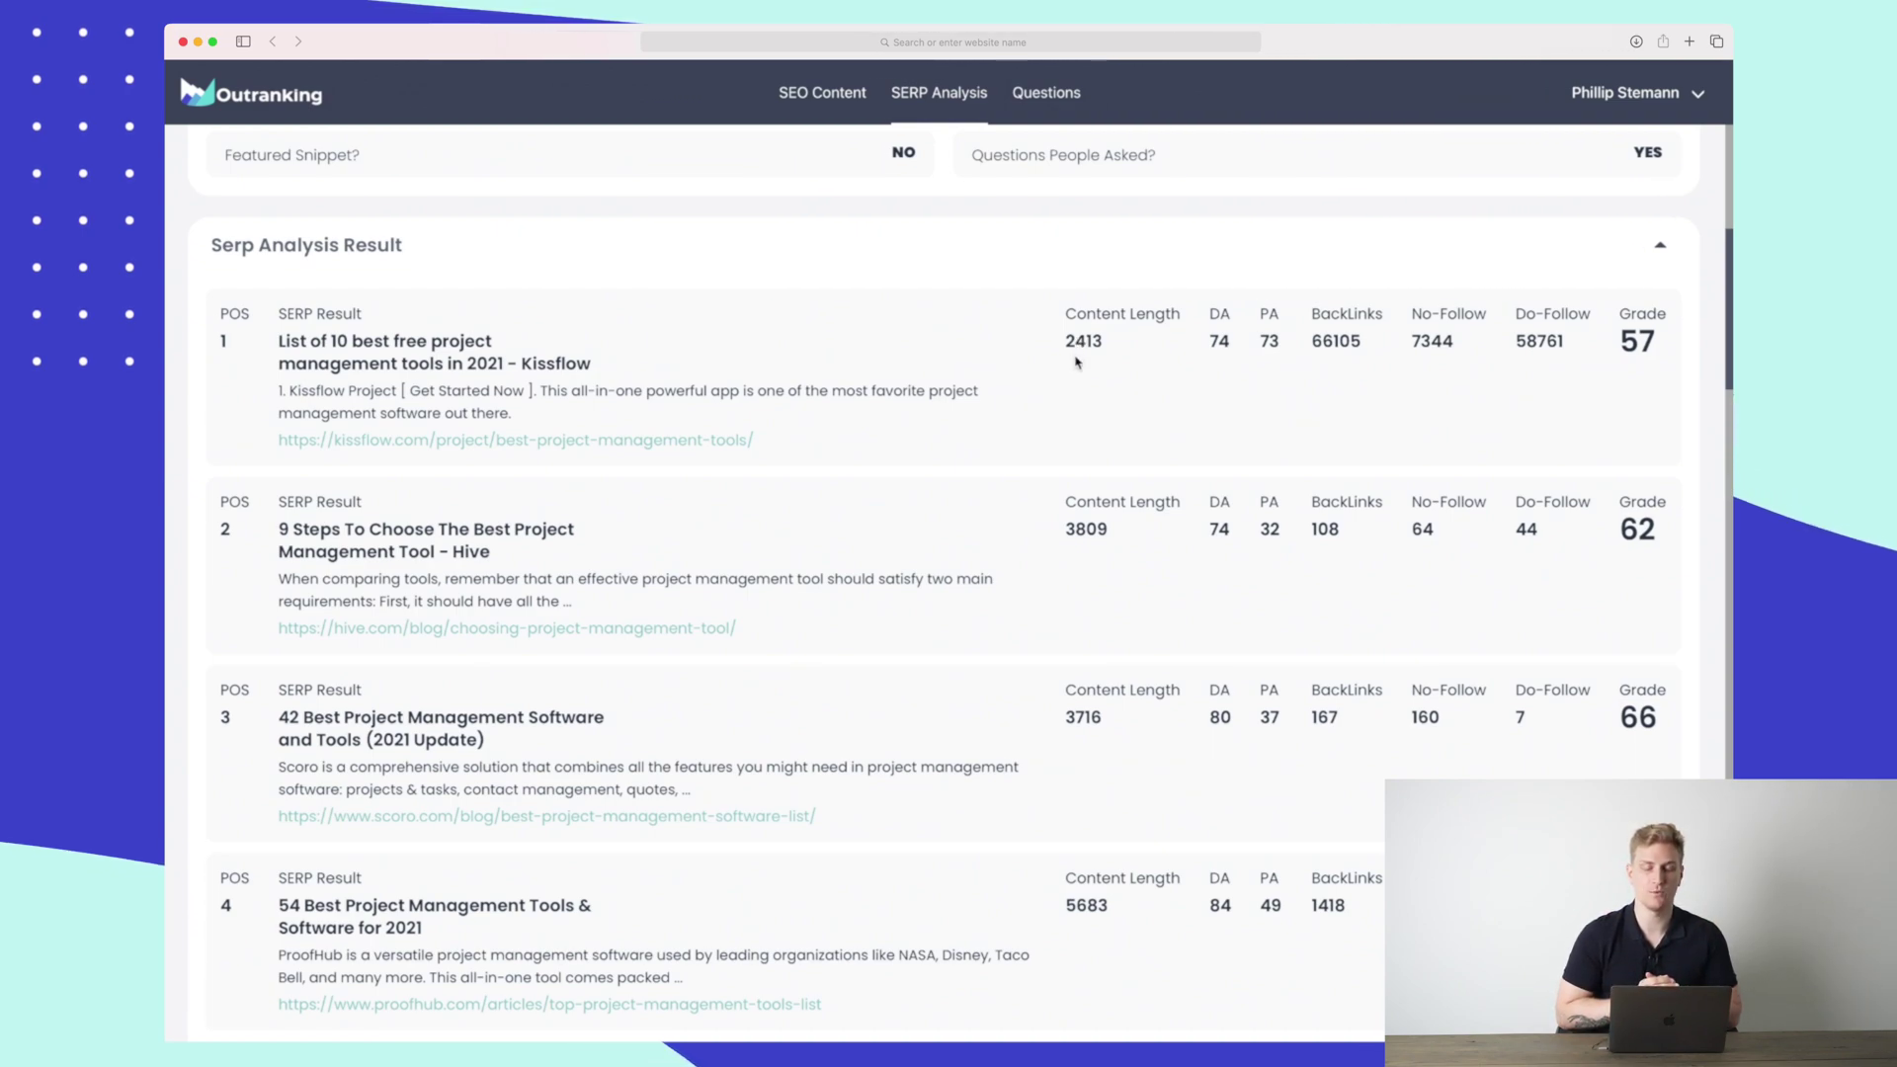
pyautogui.scroll(-5, 1076, 361)
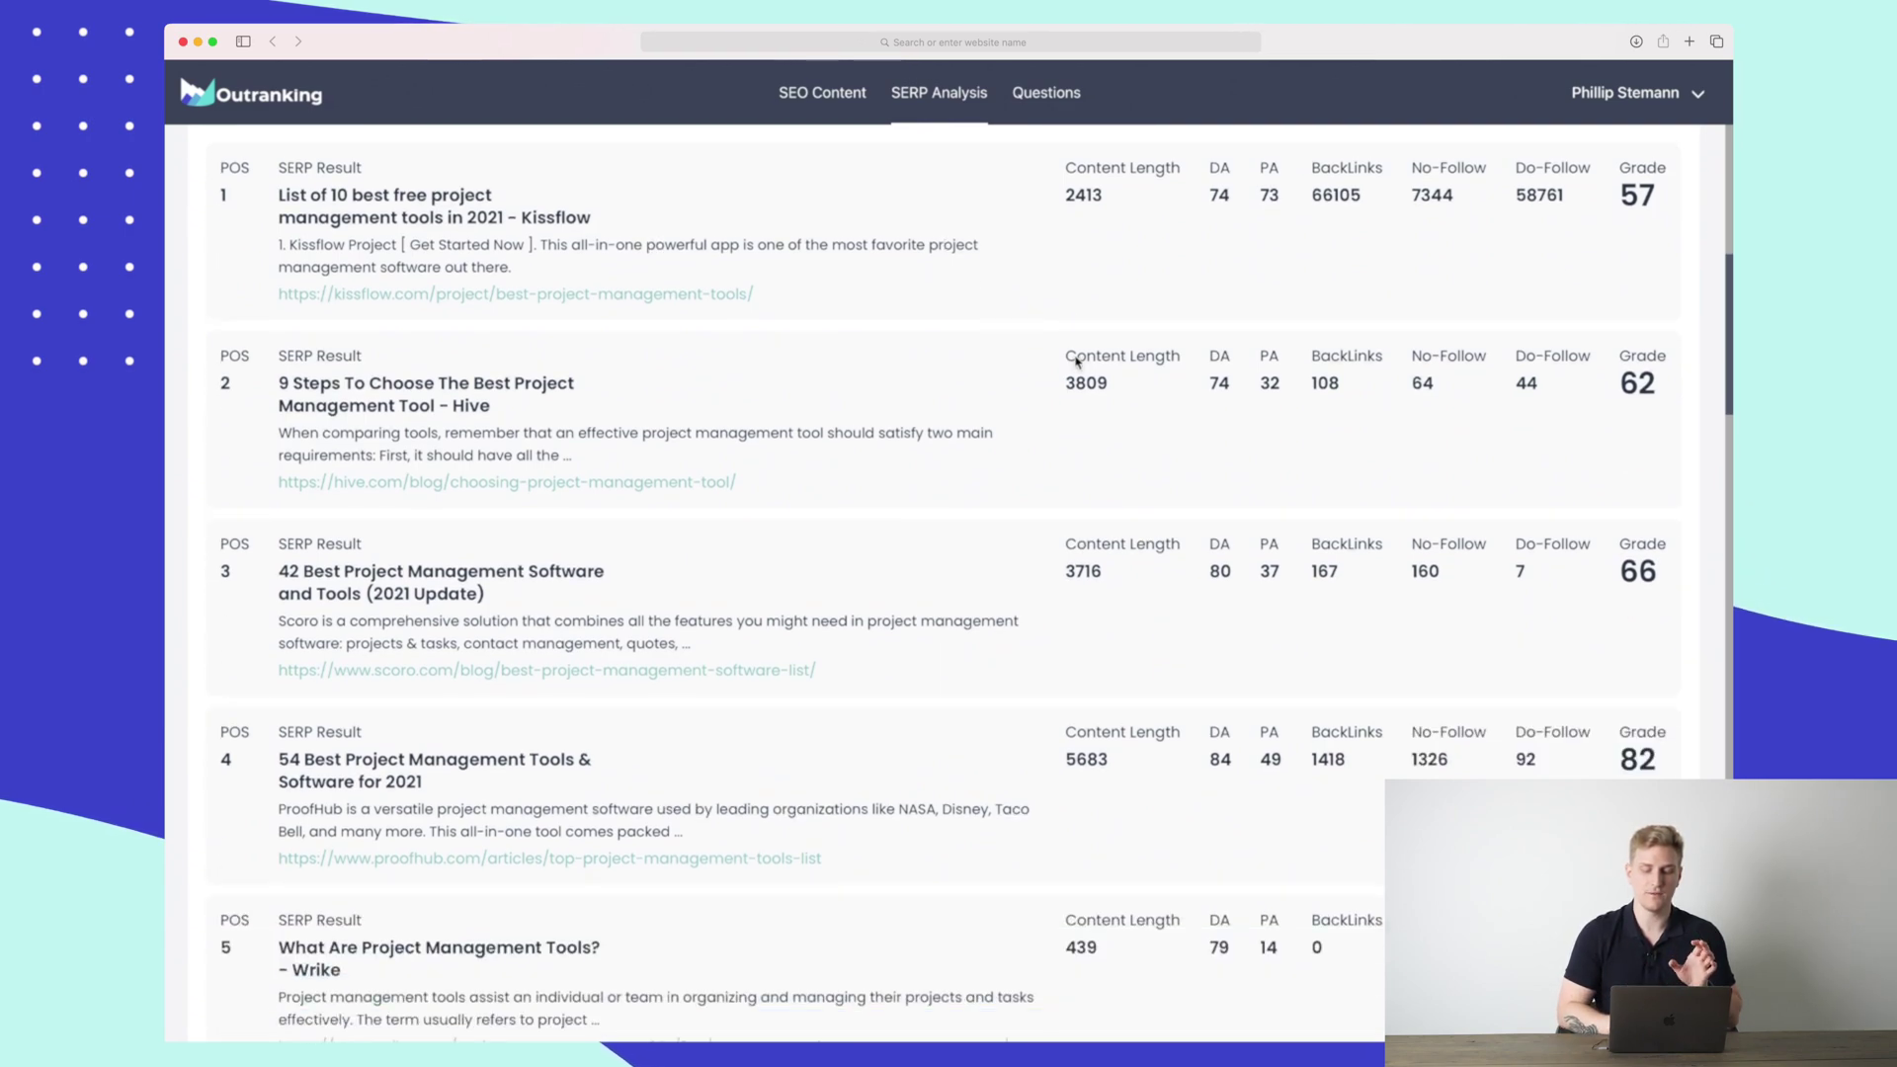
pyautogui.scroll(-3, 1076, 361)
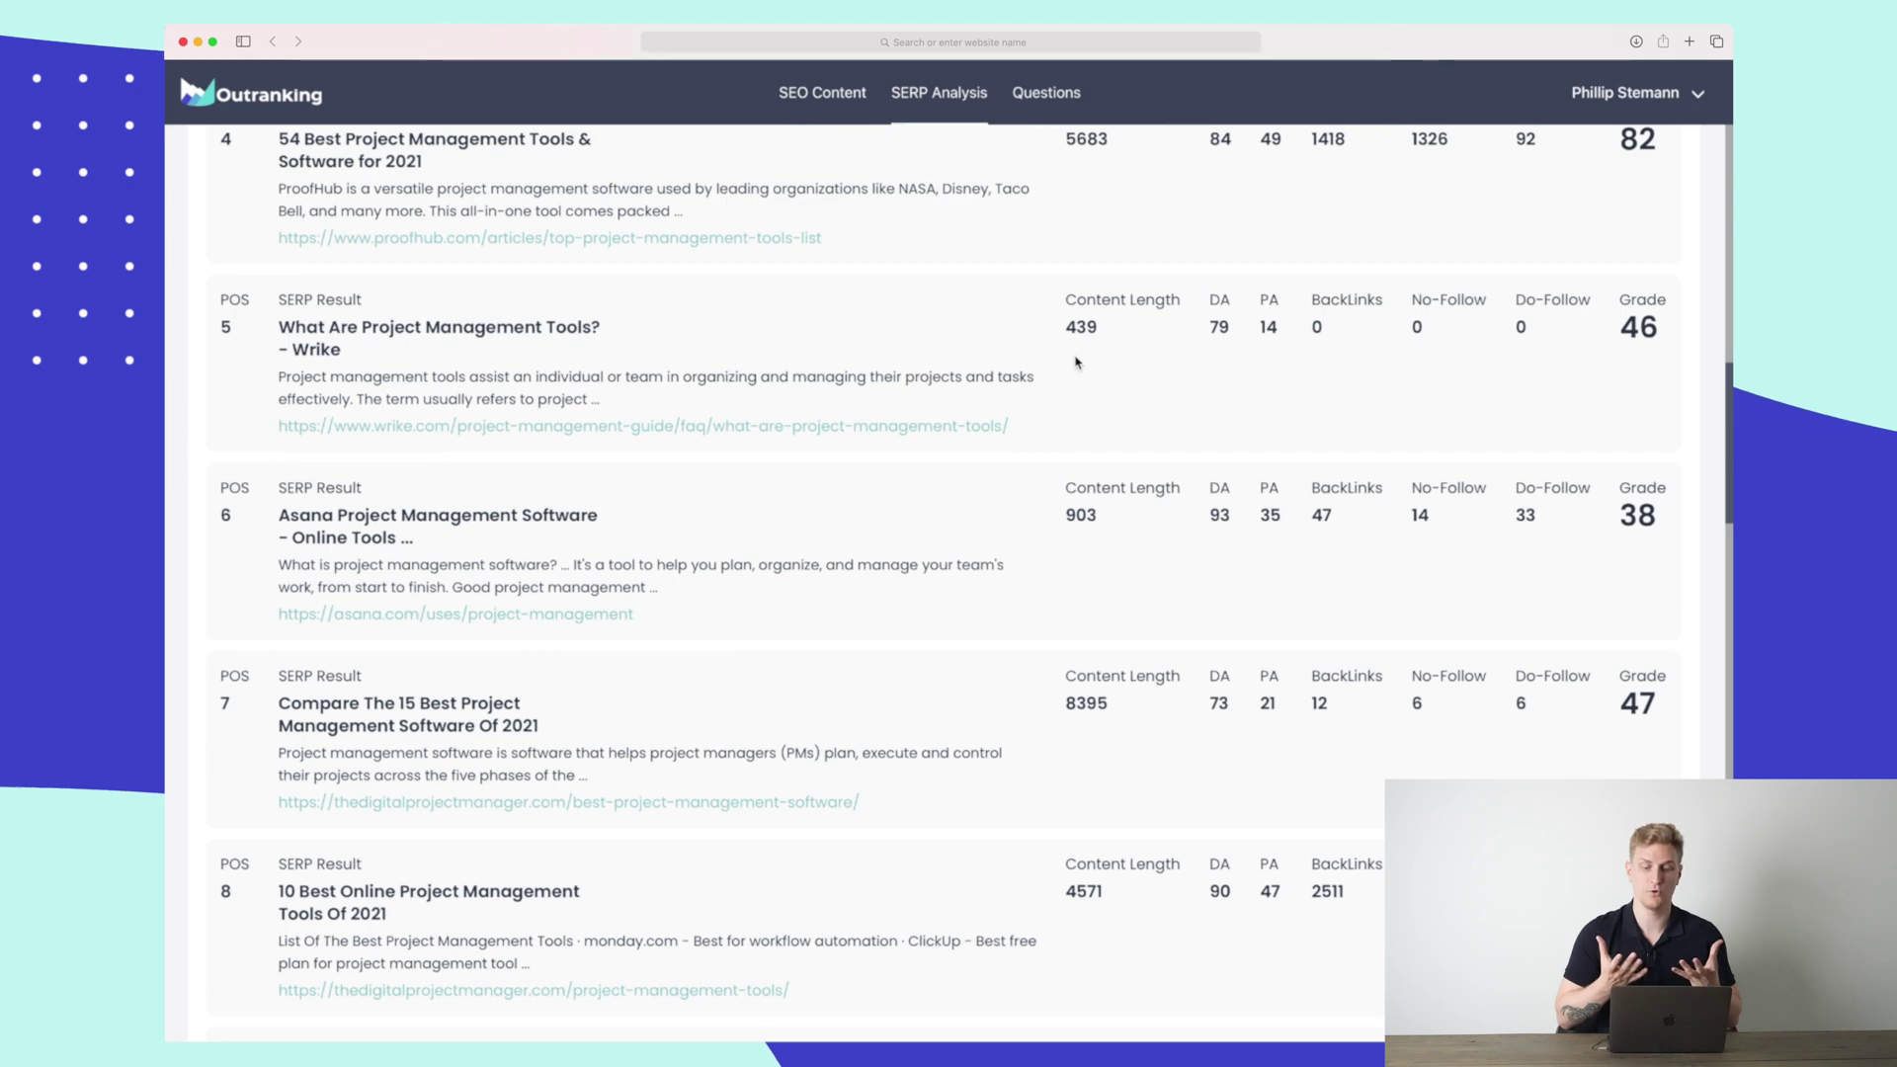
pyautogui.scroll(1, 1076, 362)
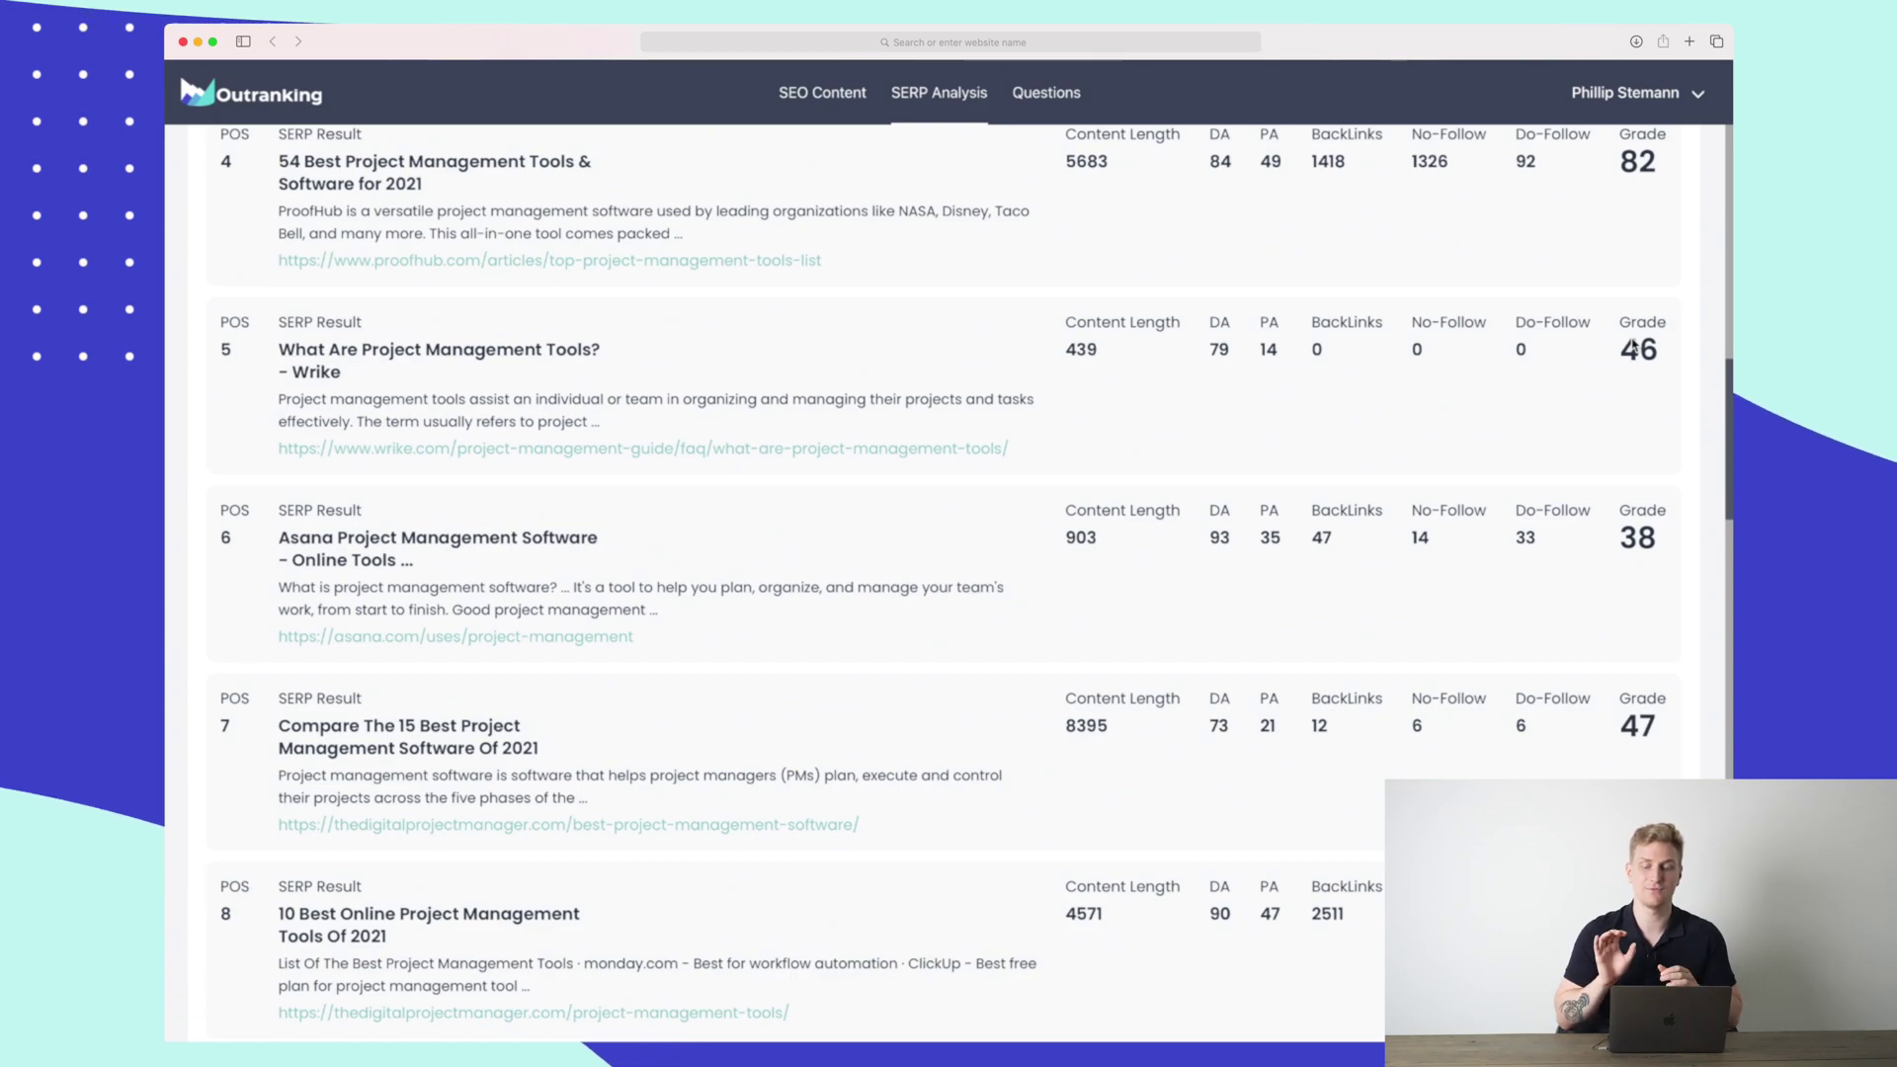
pyautogui.scroll(3, 1633, 346)
pyautogui.scroll(12, 1633, 345)
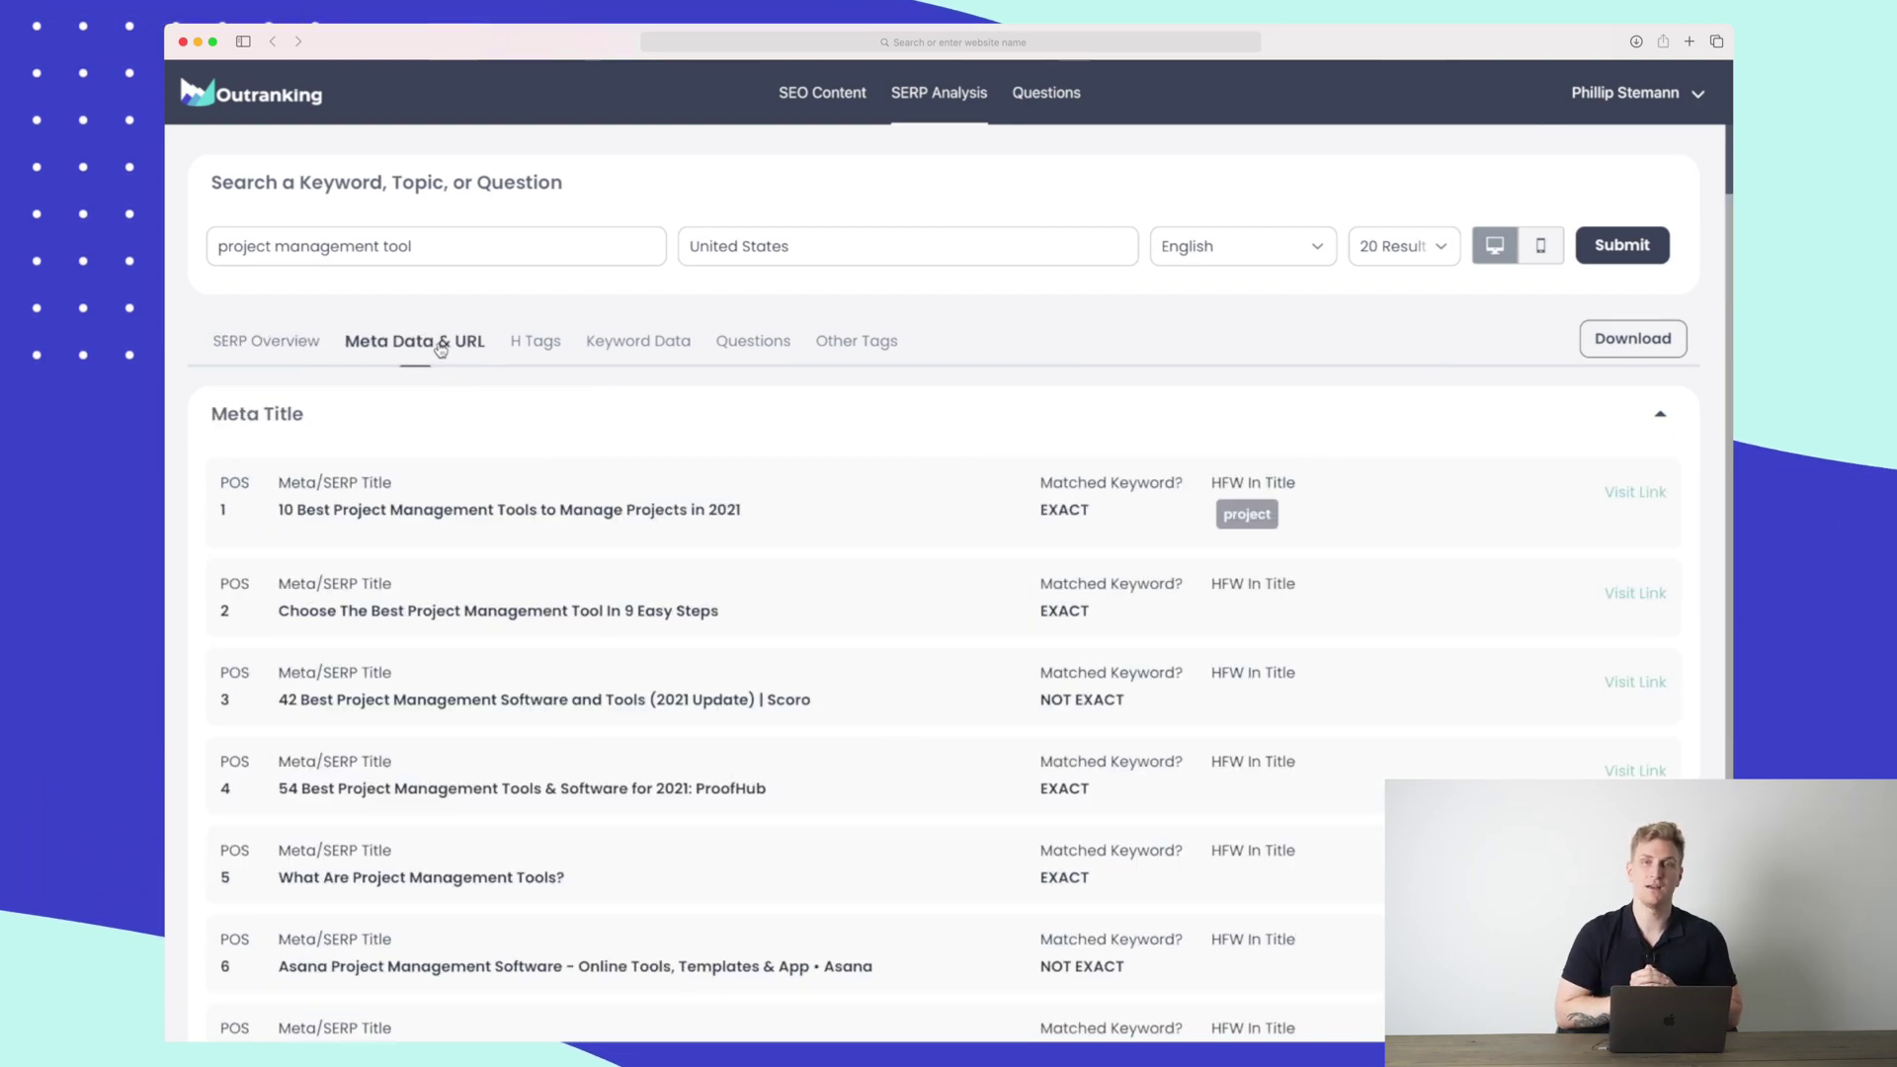
pyautogui.click(549, 348)
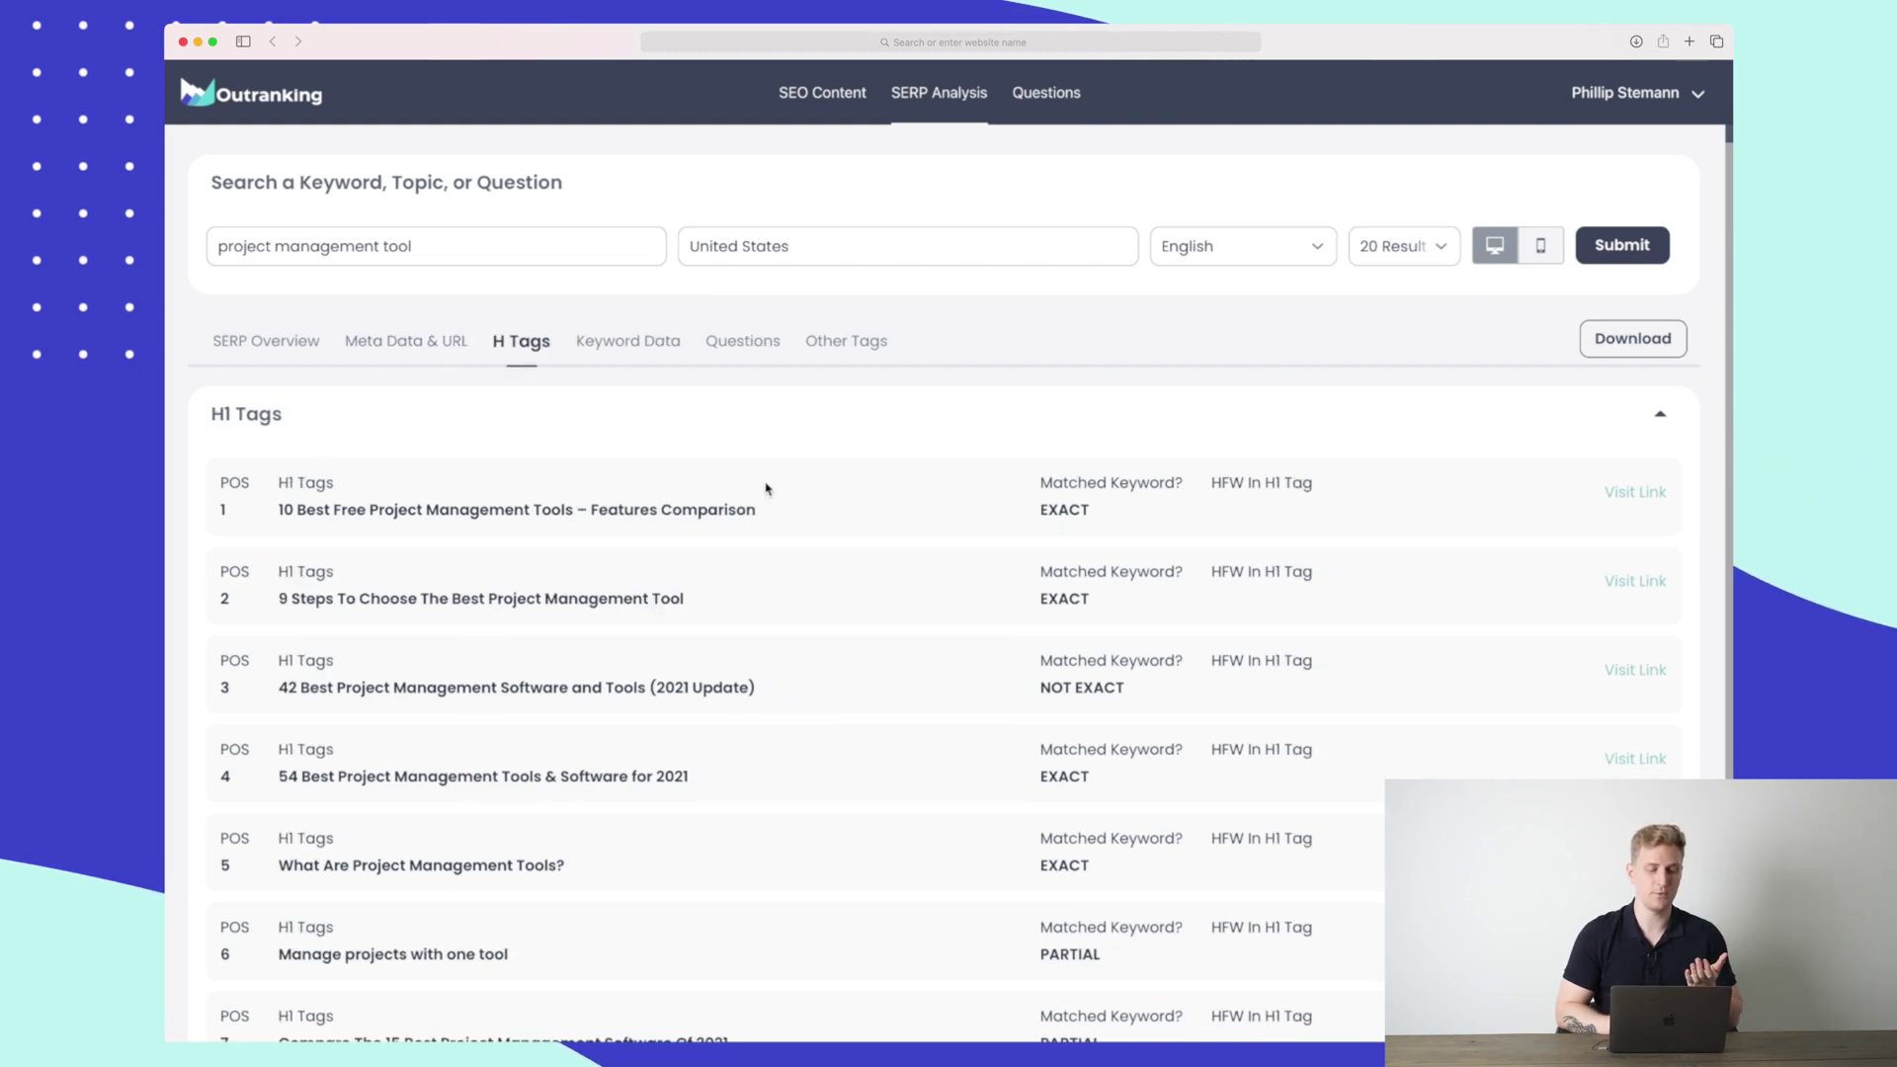
pyautogui.scroll(-3, 766, 488)
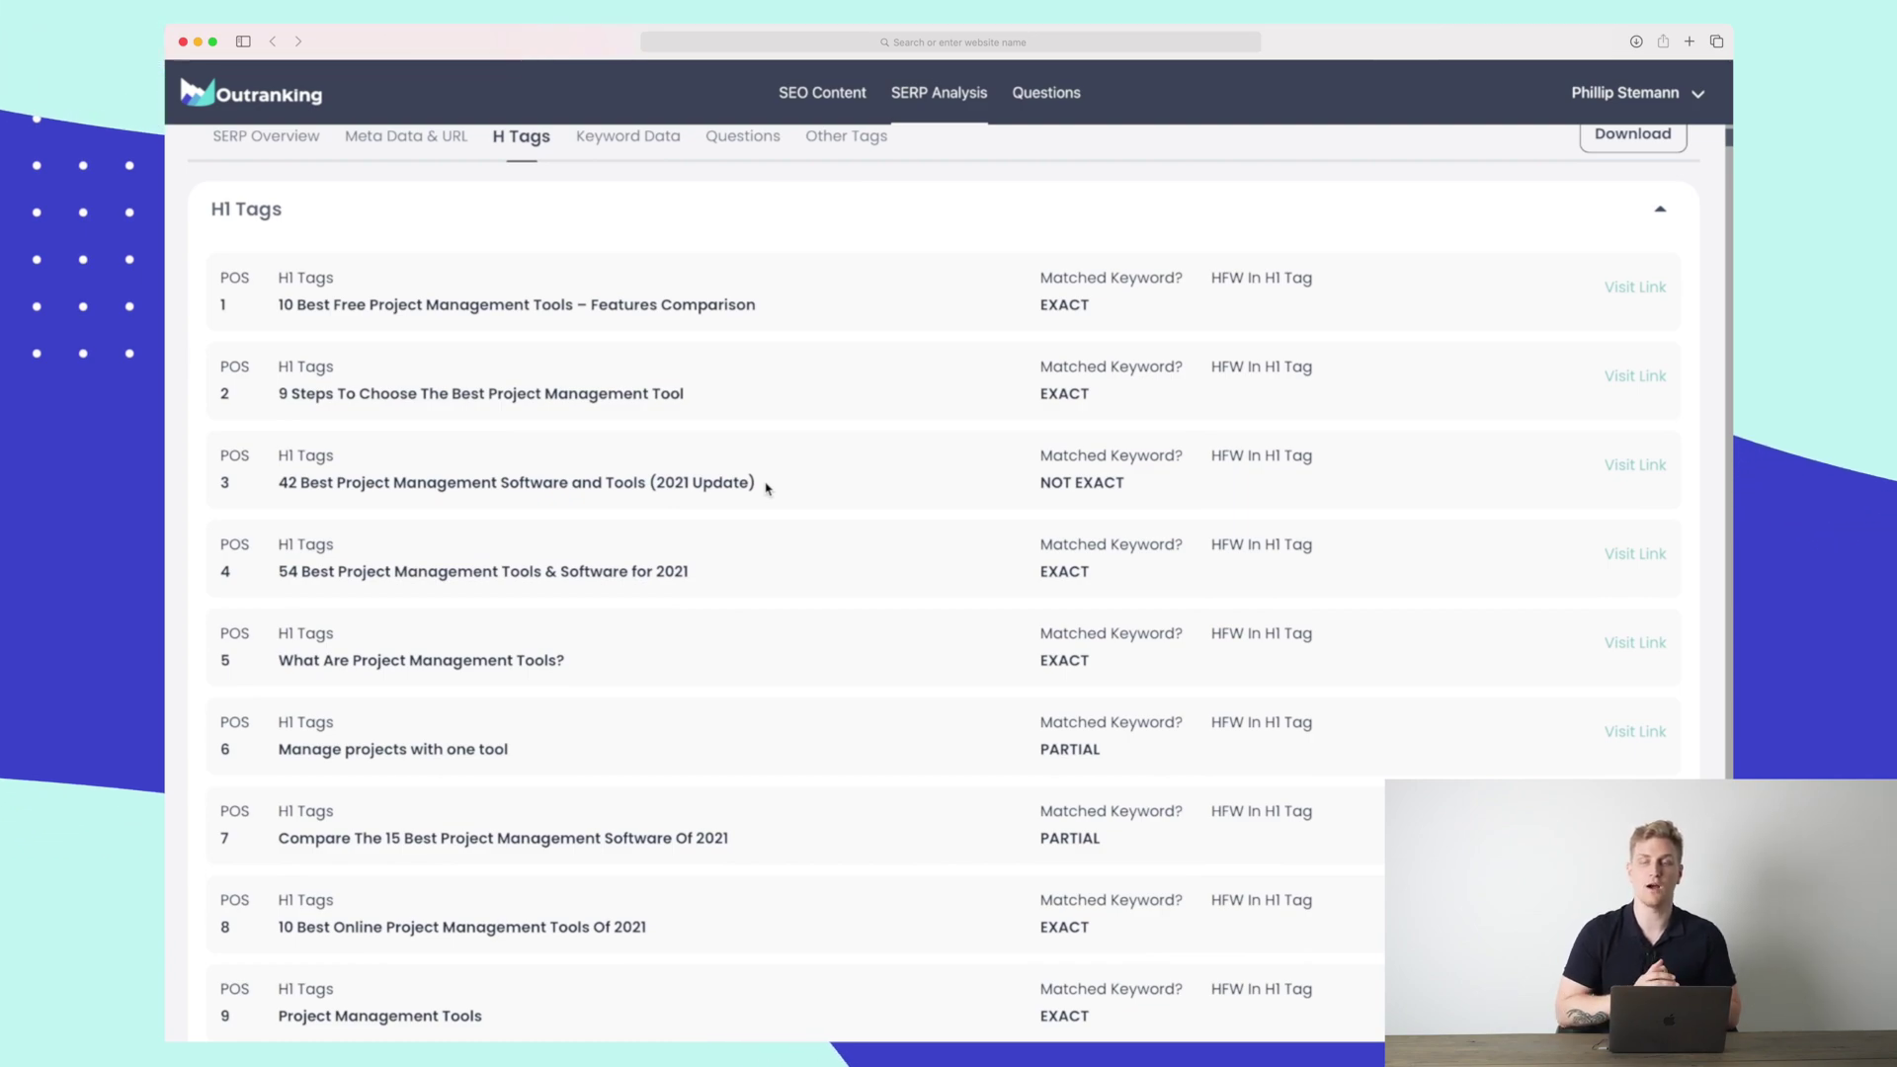
pyautogui.scroll(3, 766, 488)
# Review the keyword frequency rows, then show the People Also Asked questions featuring JIRA and Trello
pyautogui.click(633, 296)
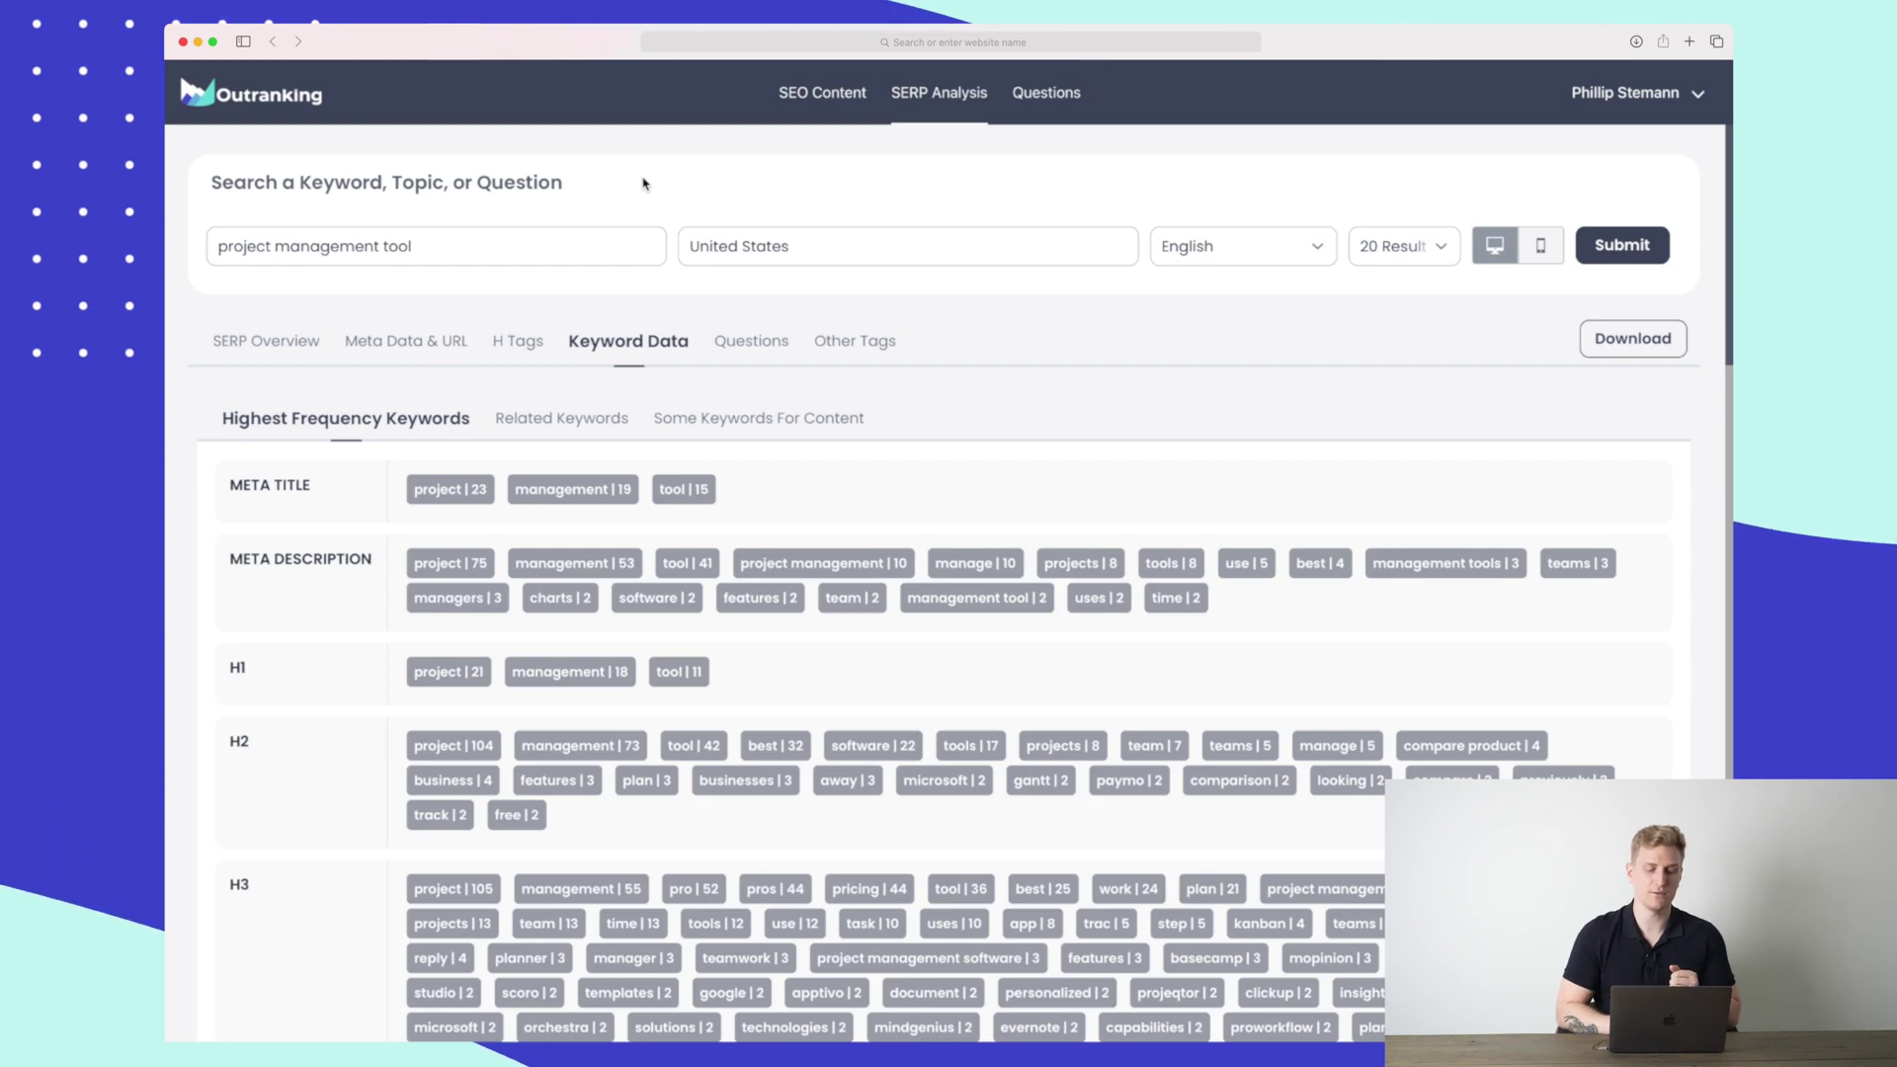
pyautogui.scroll(-3, 732, 574)
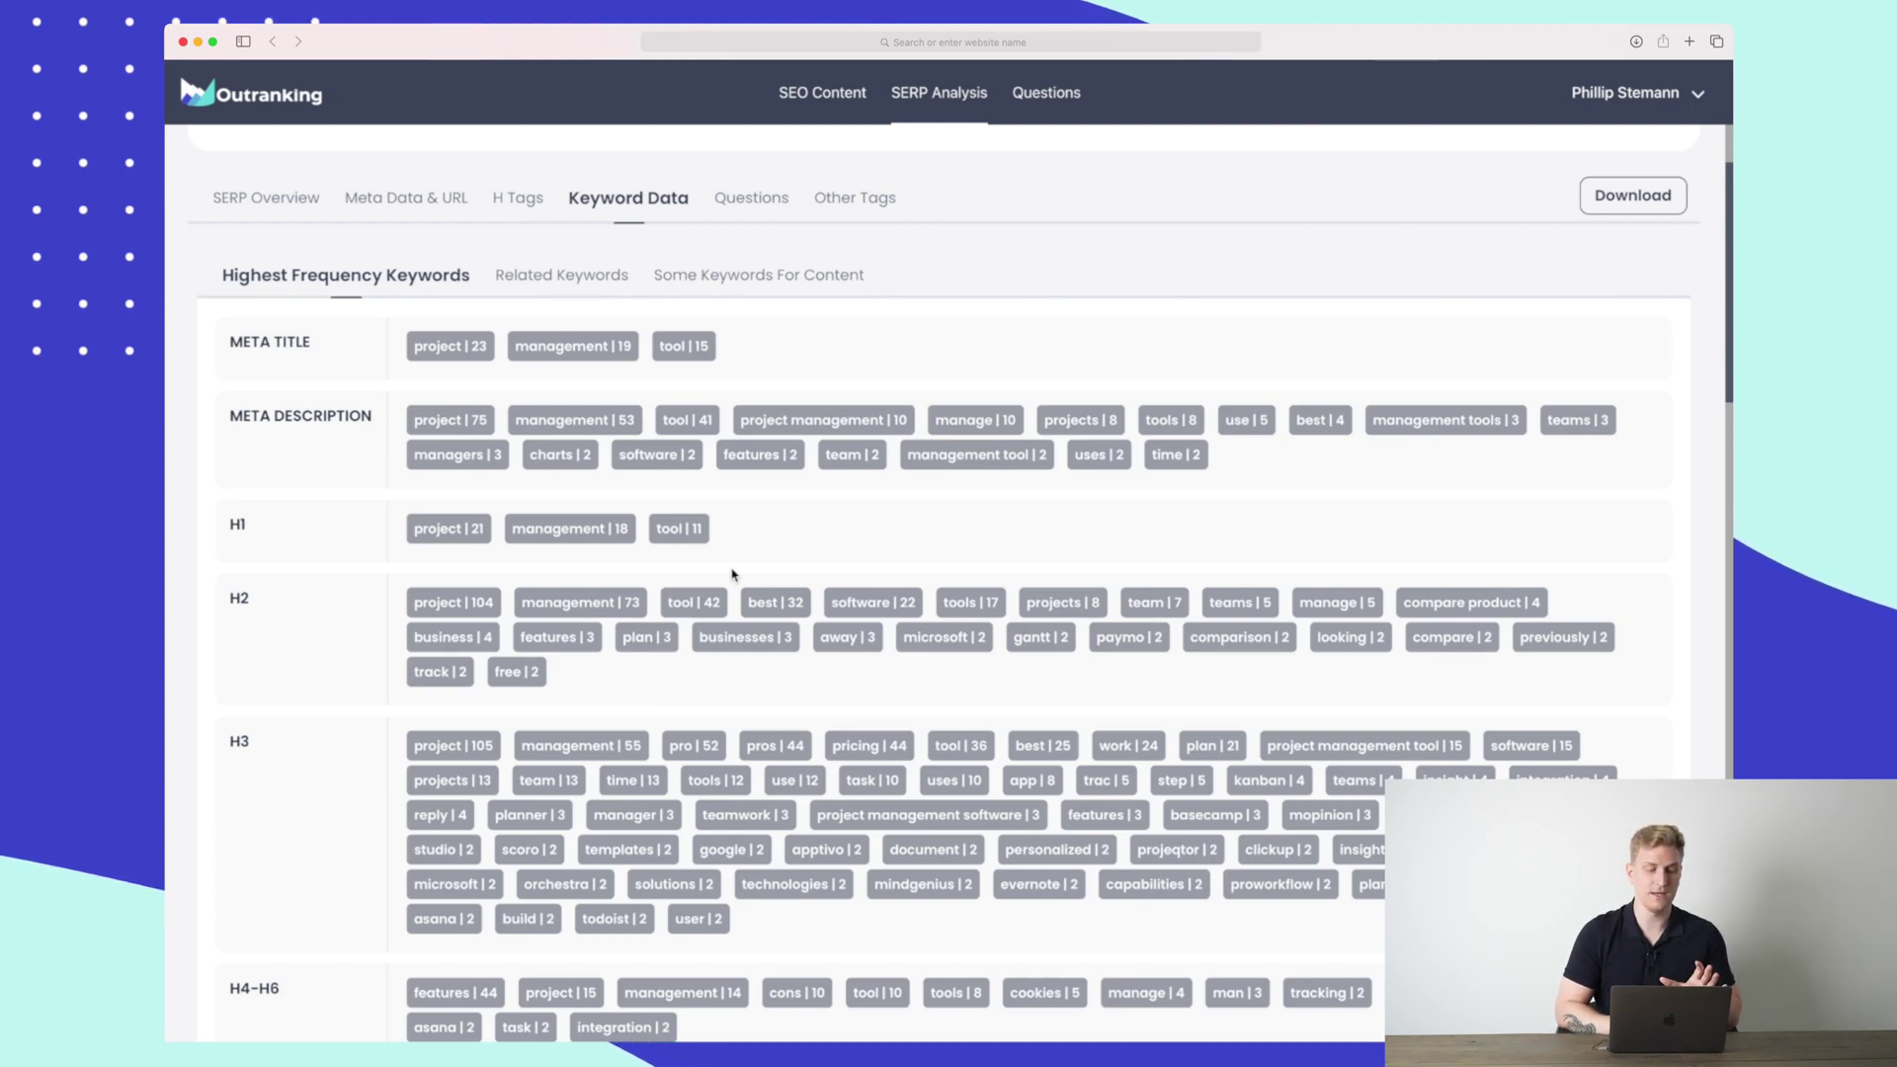
pyautogui.scroll(-2, 733, 574)
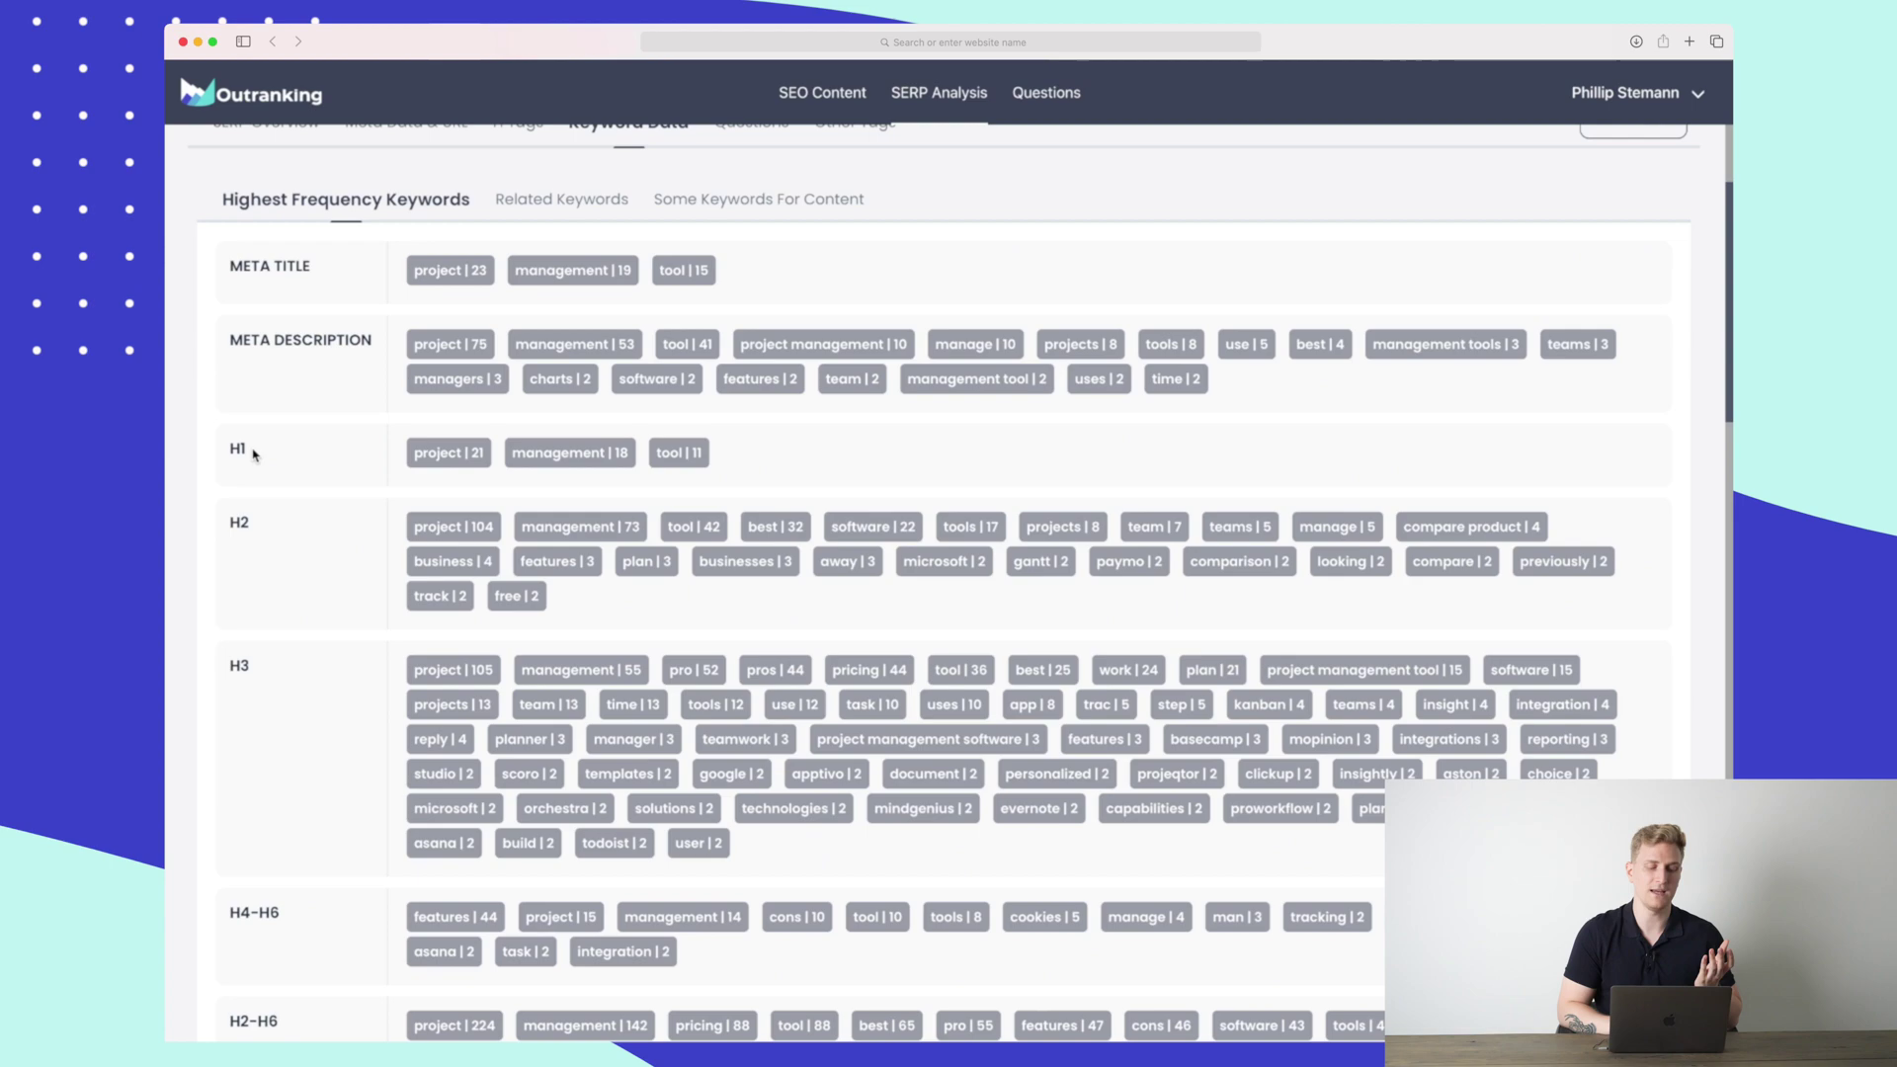
pyautogui.scroll(-4, 256, 661)
pyautogui.scroll(-10, 255, 662)
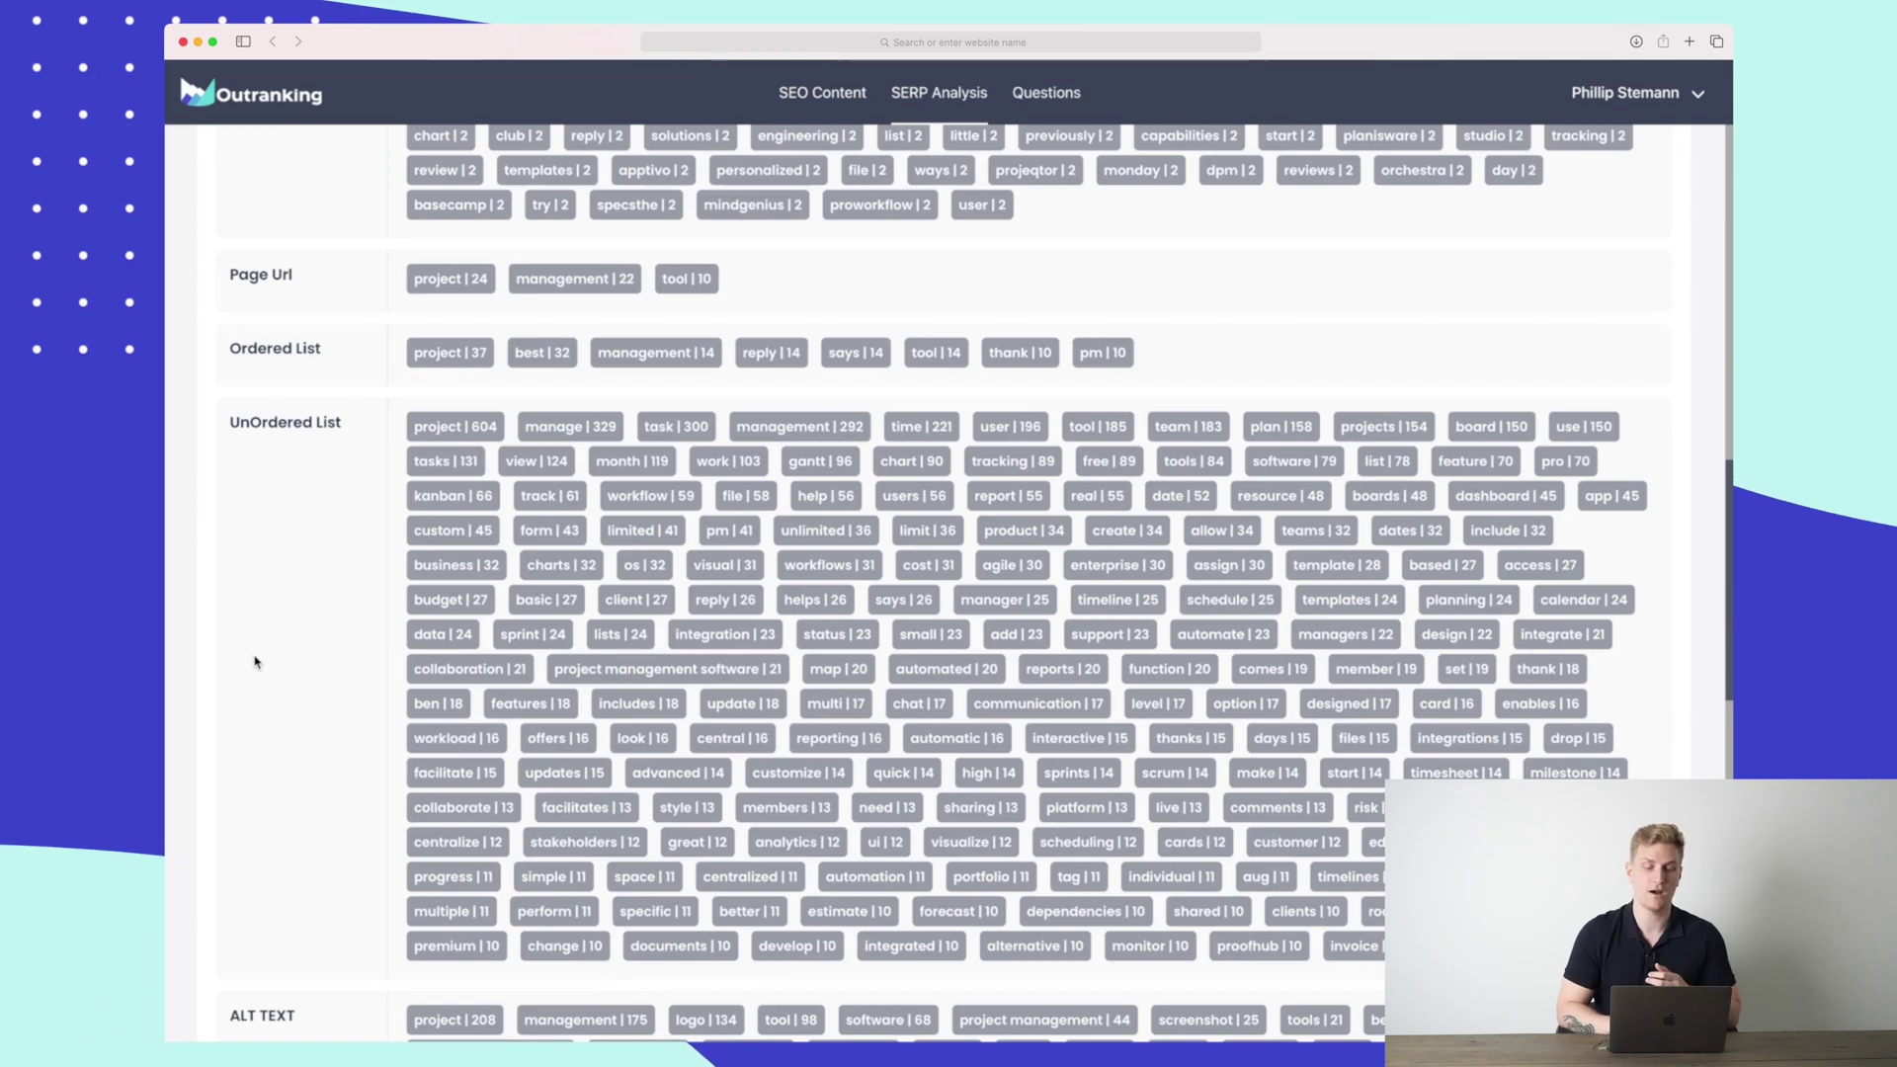
pyautogui.scroll(14, 255, 662)
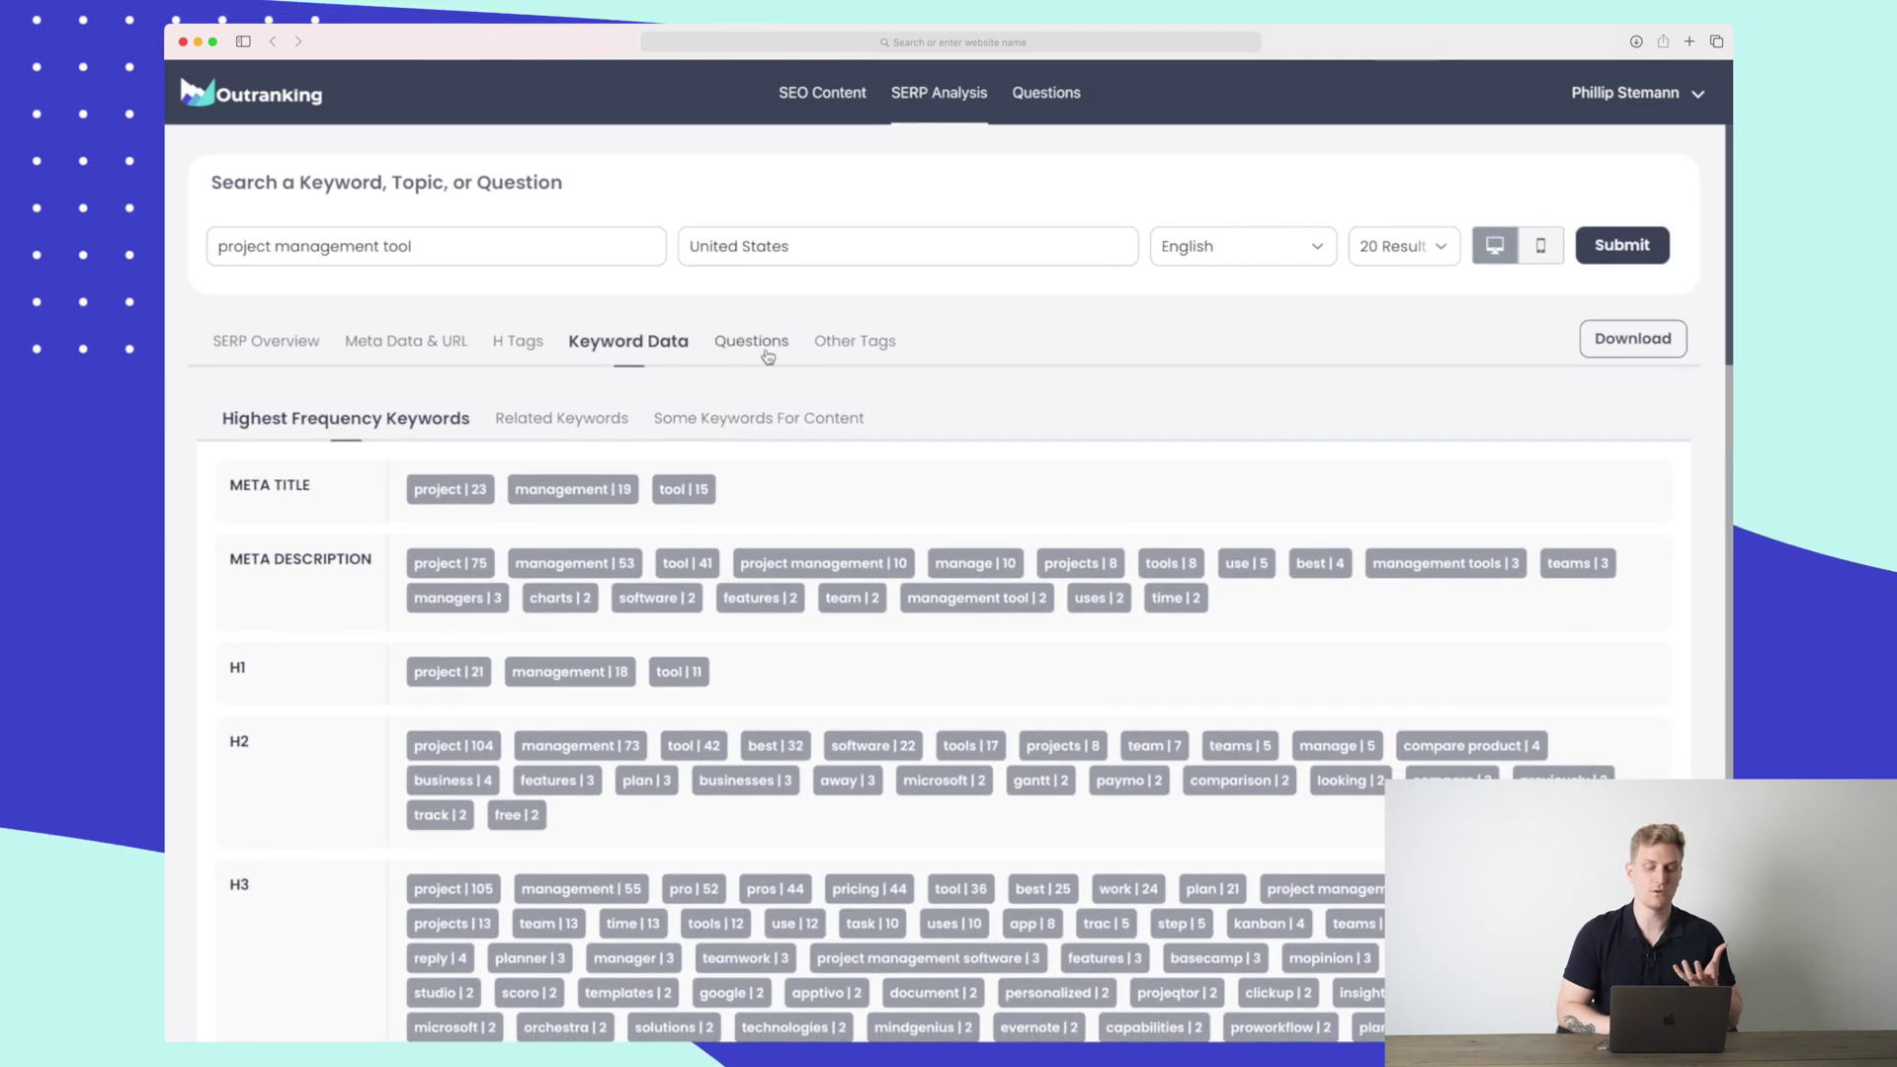
pyautogui.click(768, 348)
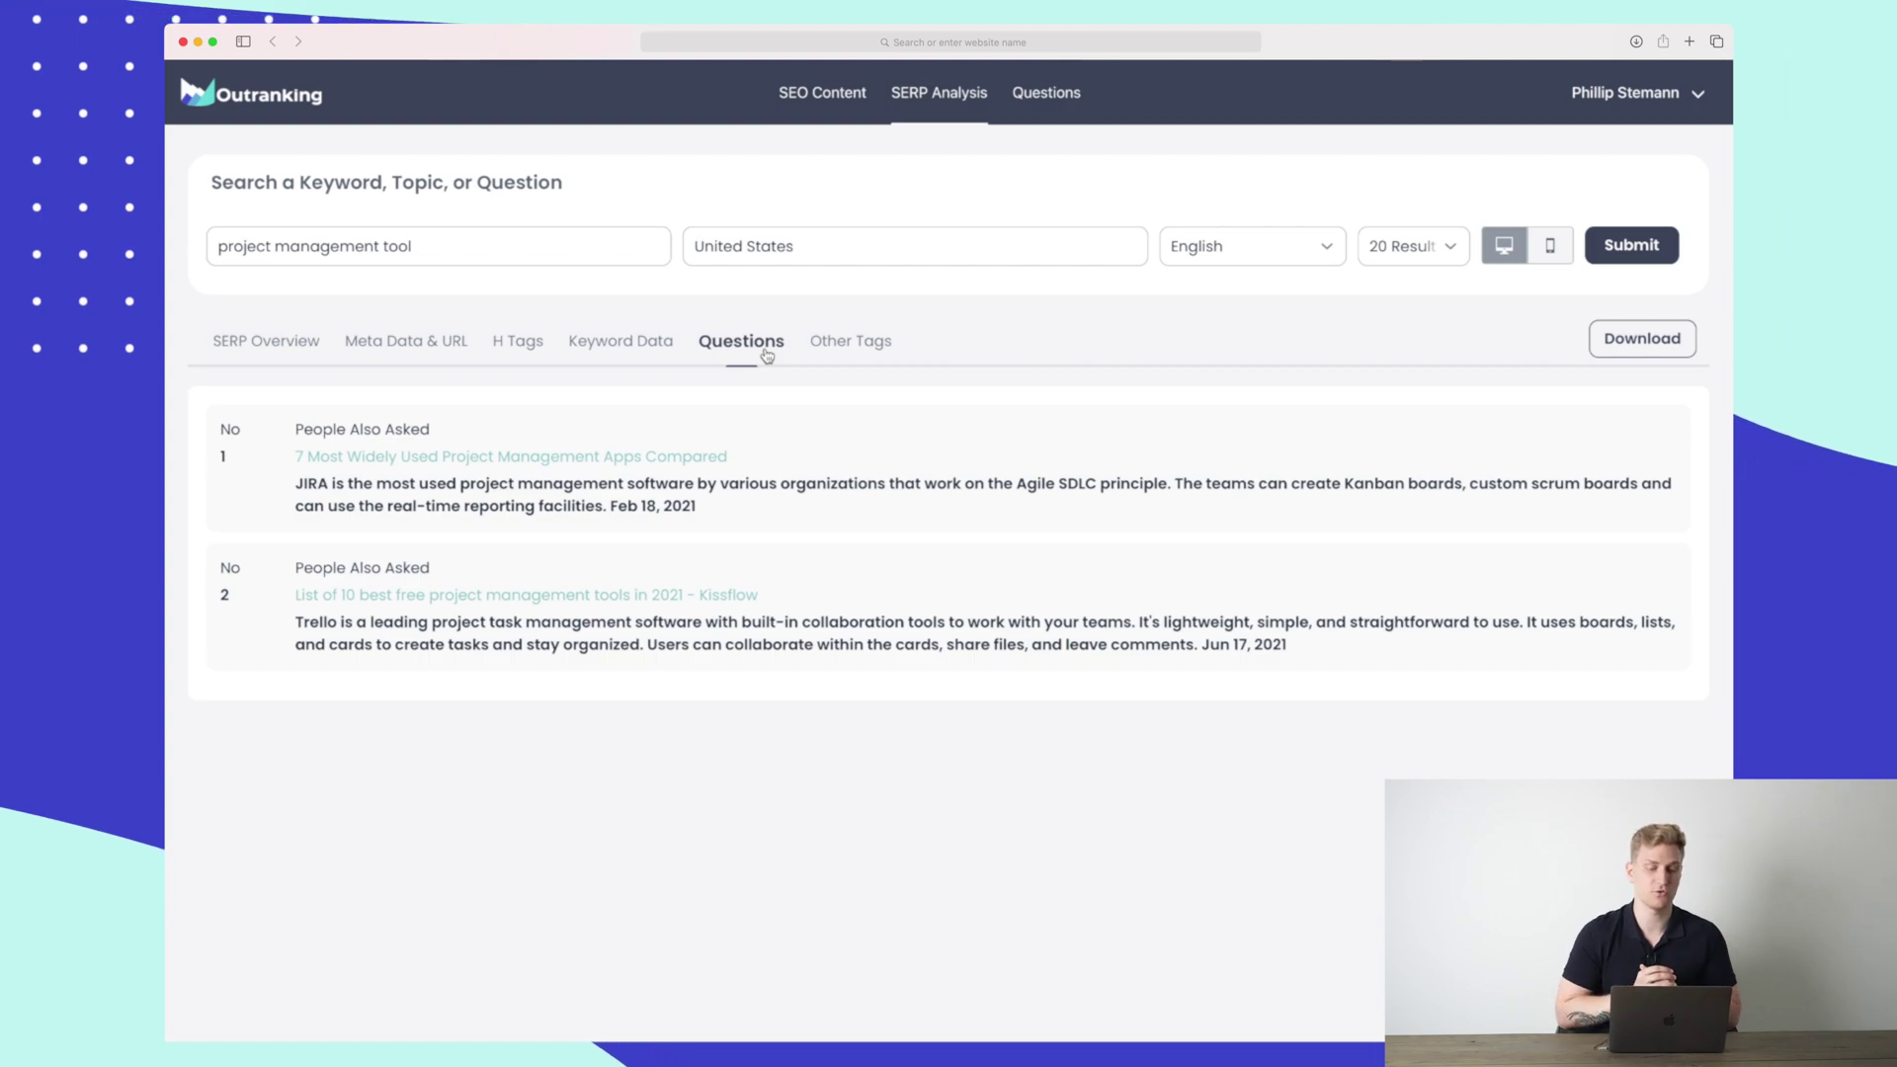
# Browse the Other Tags, Images and Tables Captions and Heads data, then return to SERP Overview
pyautogui.click(865, 356)
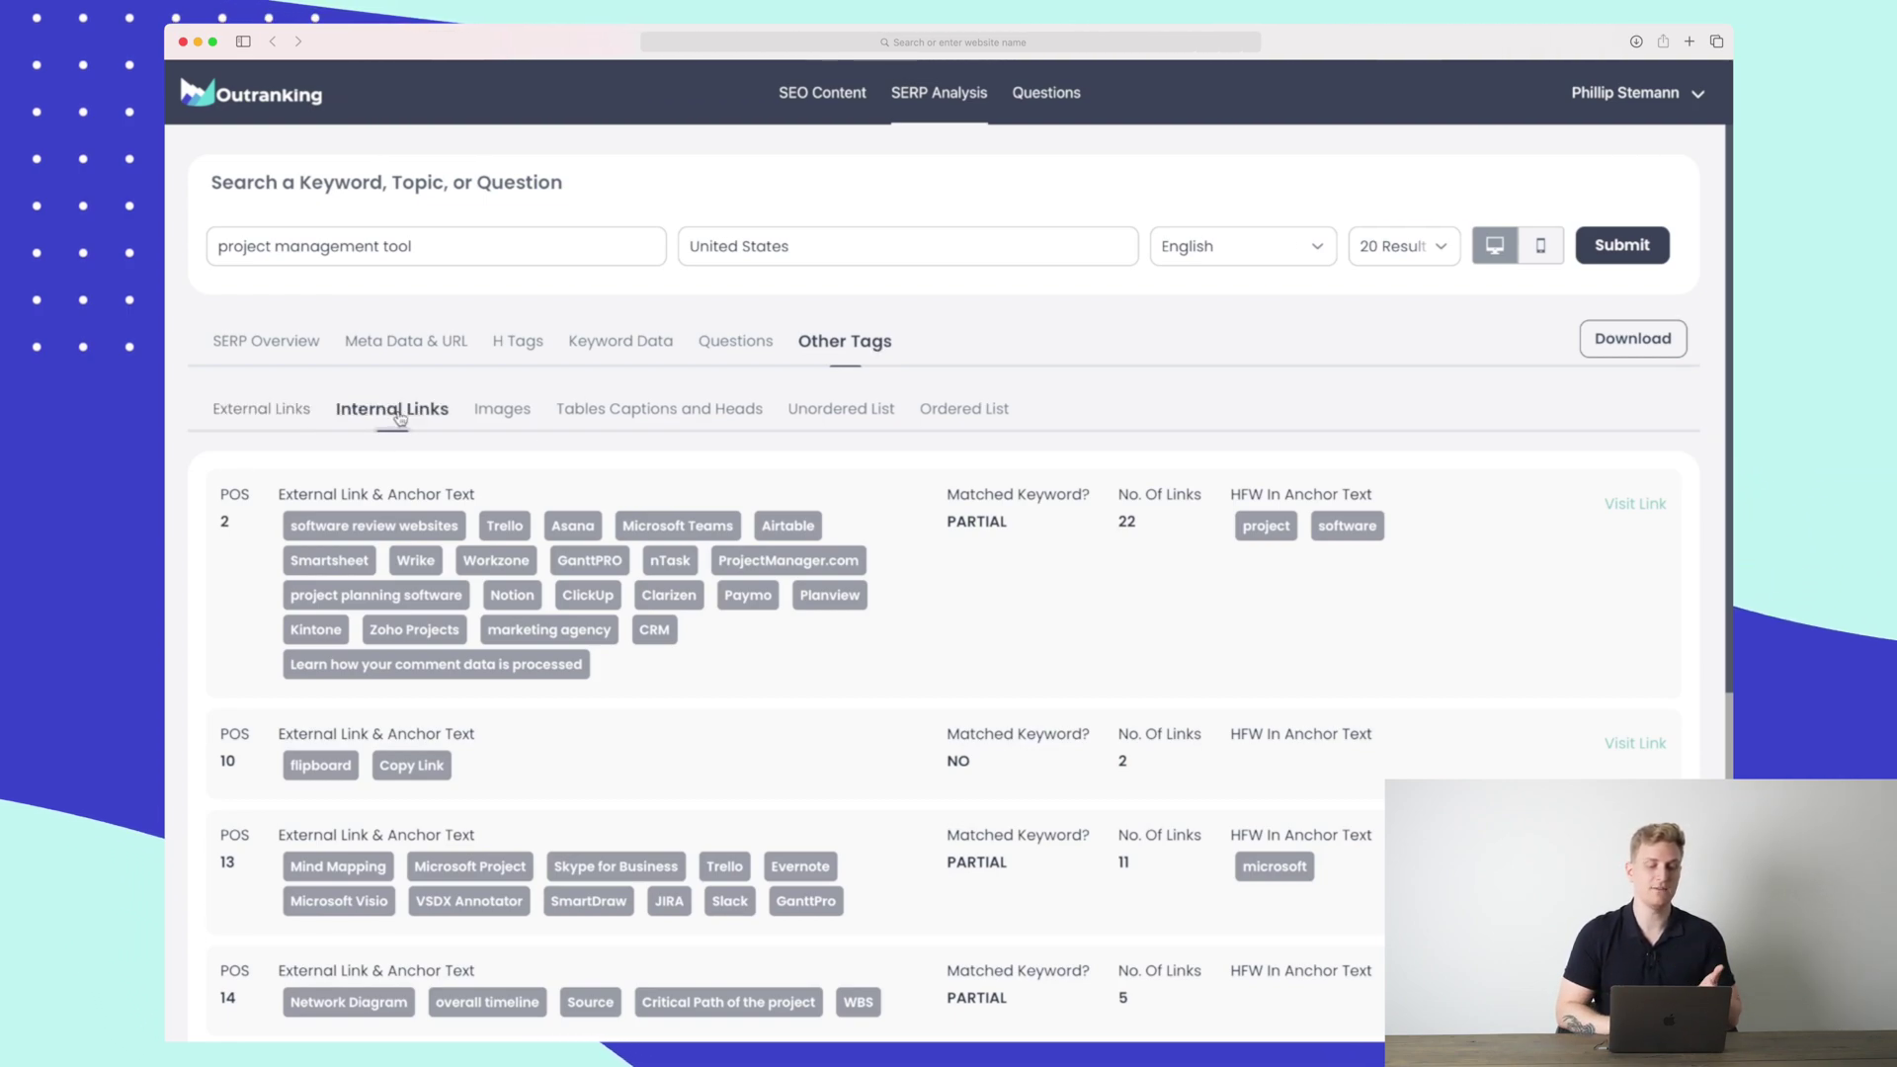
pyautogui.click(509, 414)
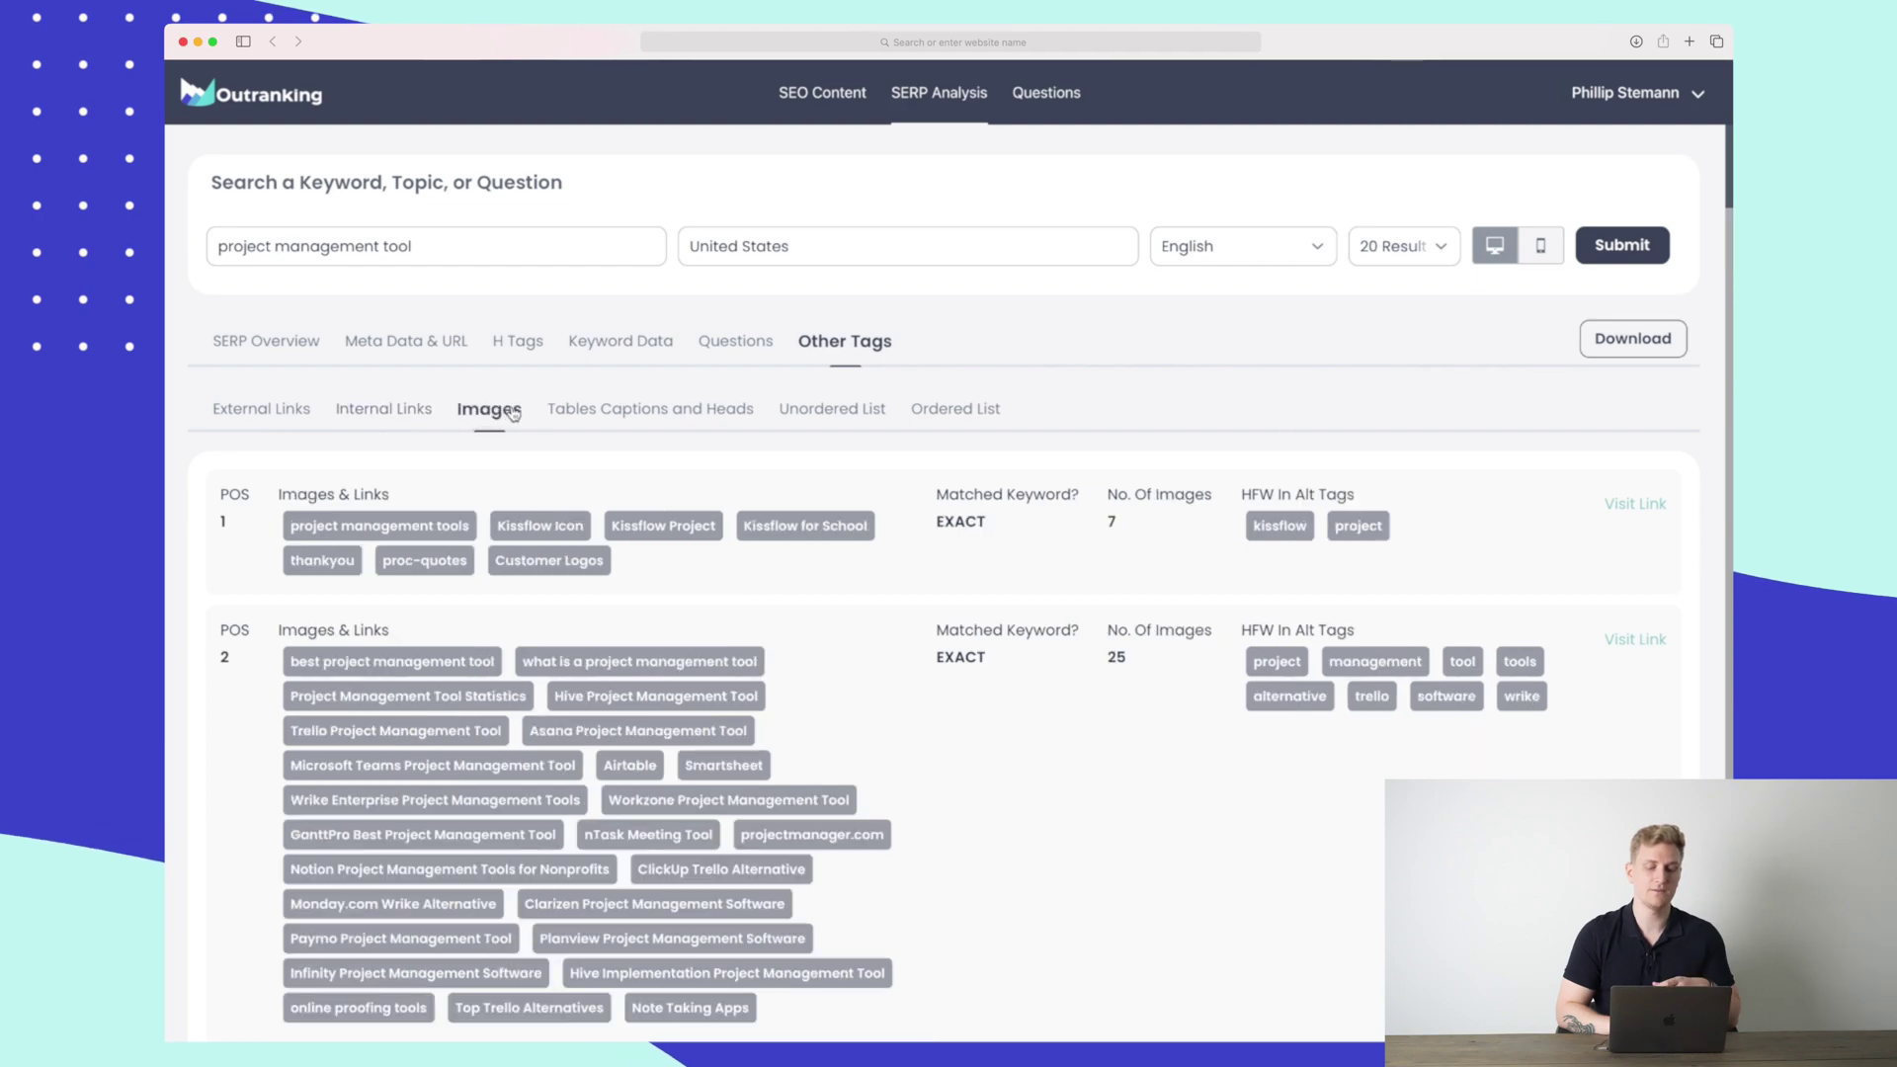
pyautogui.click(677, 419)
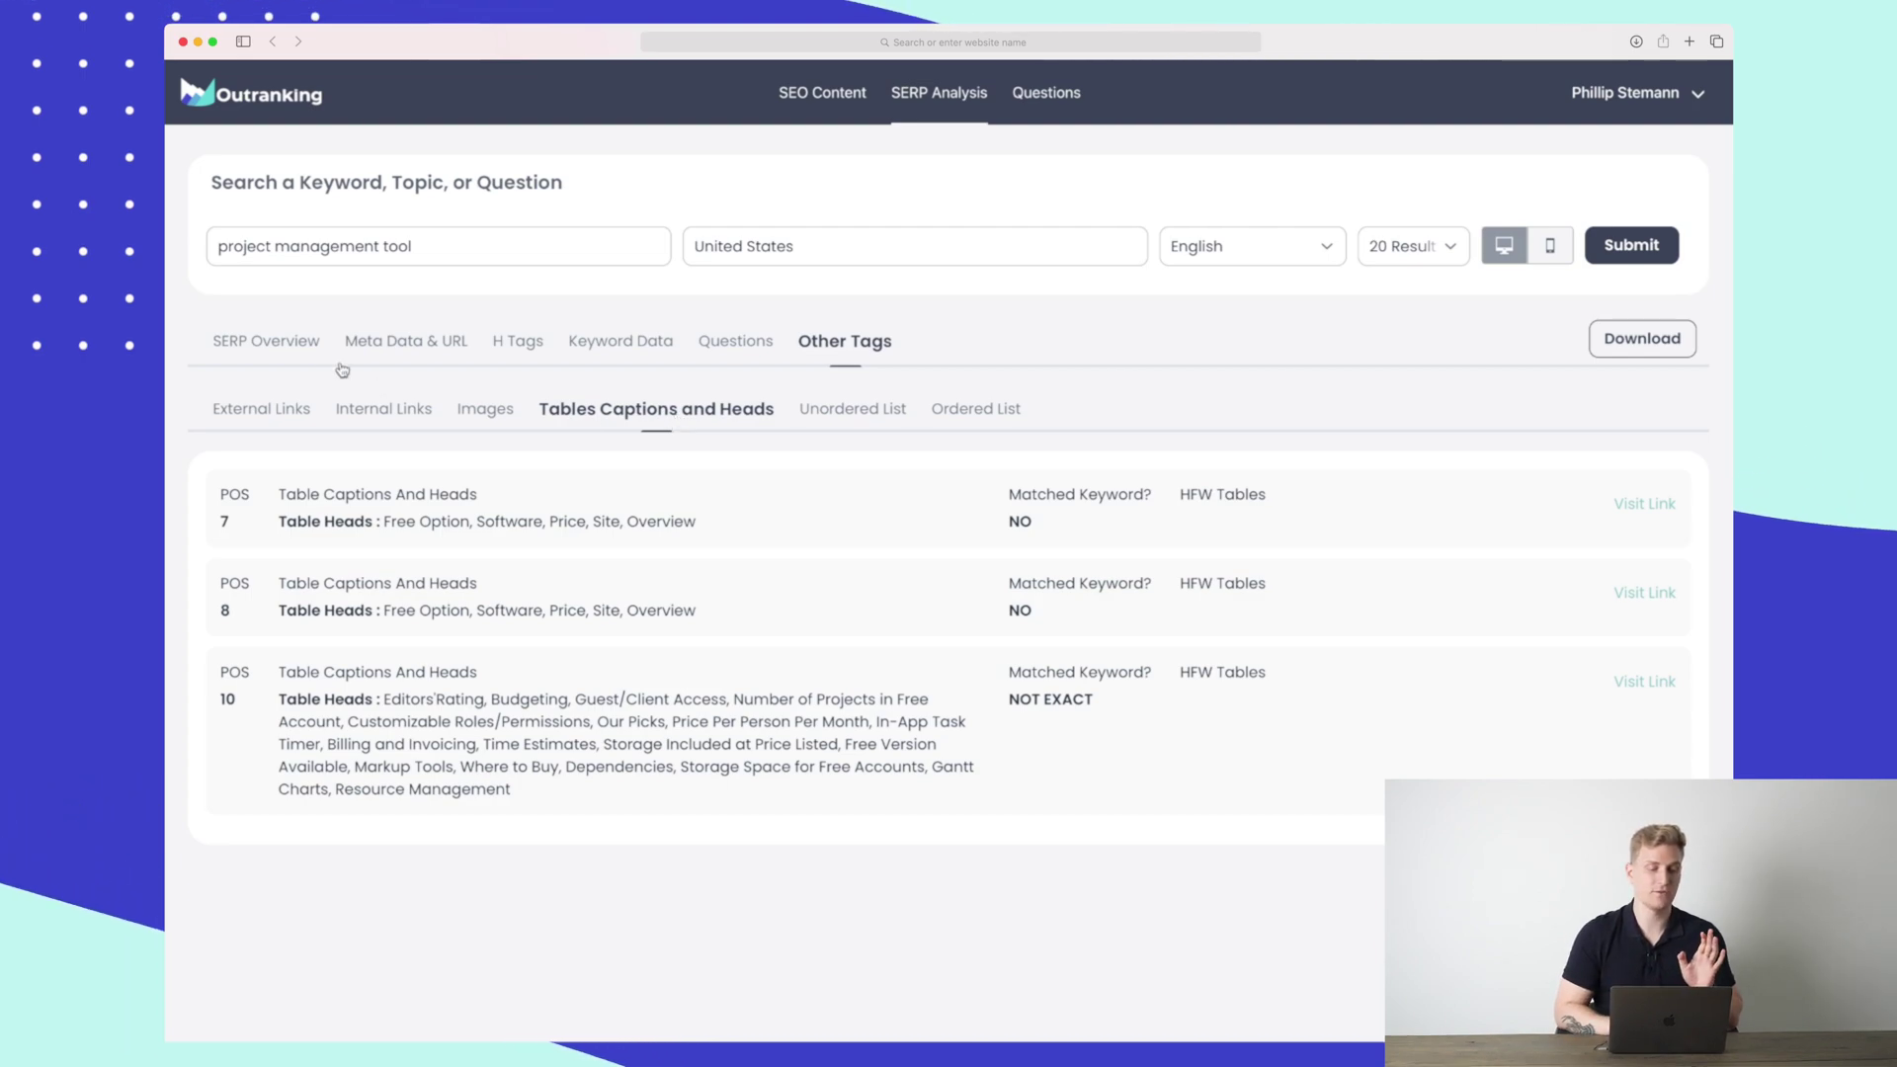
pyautogui.click(265, 341)
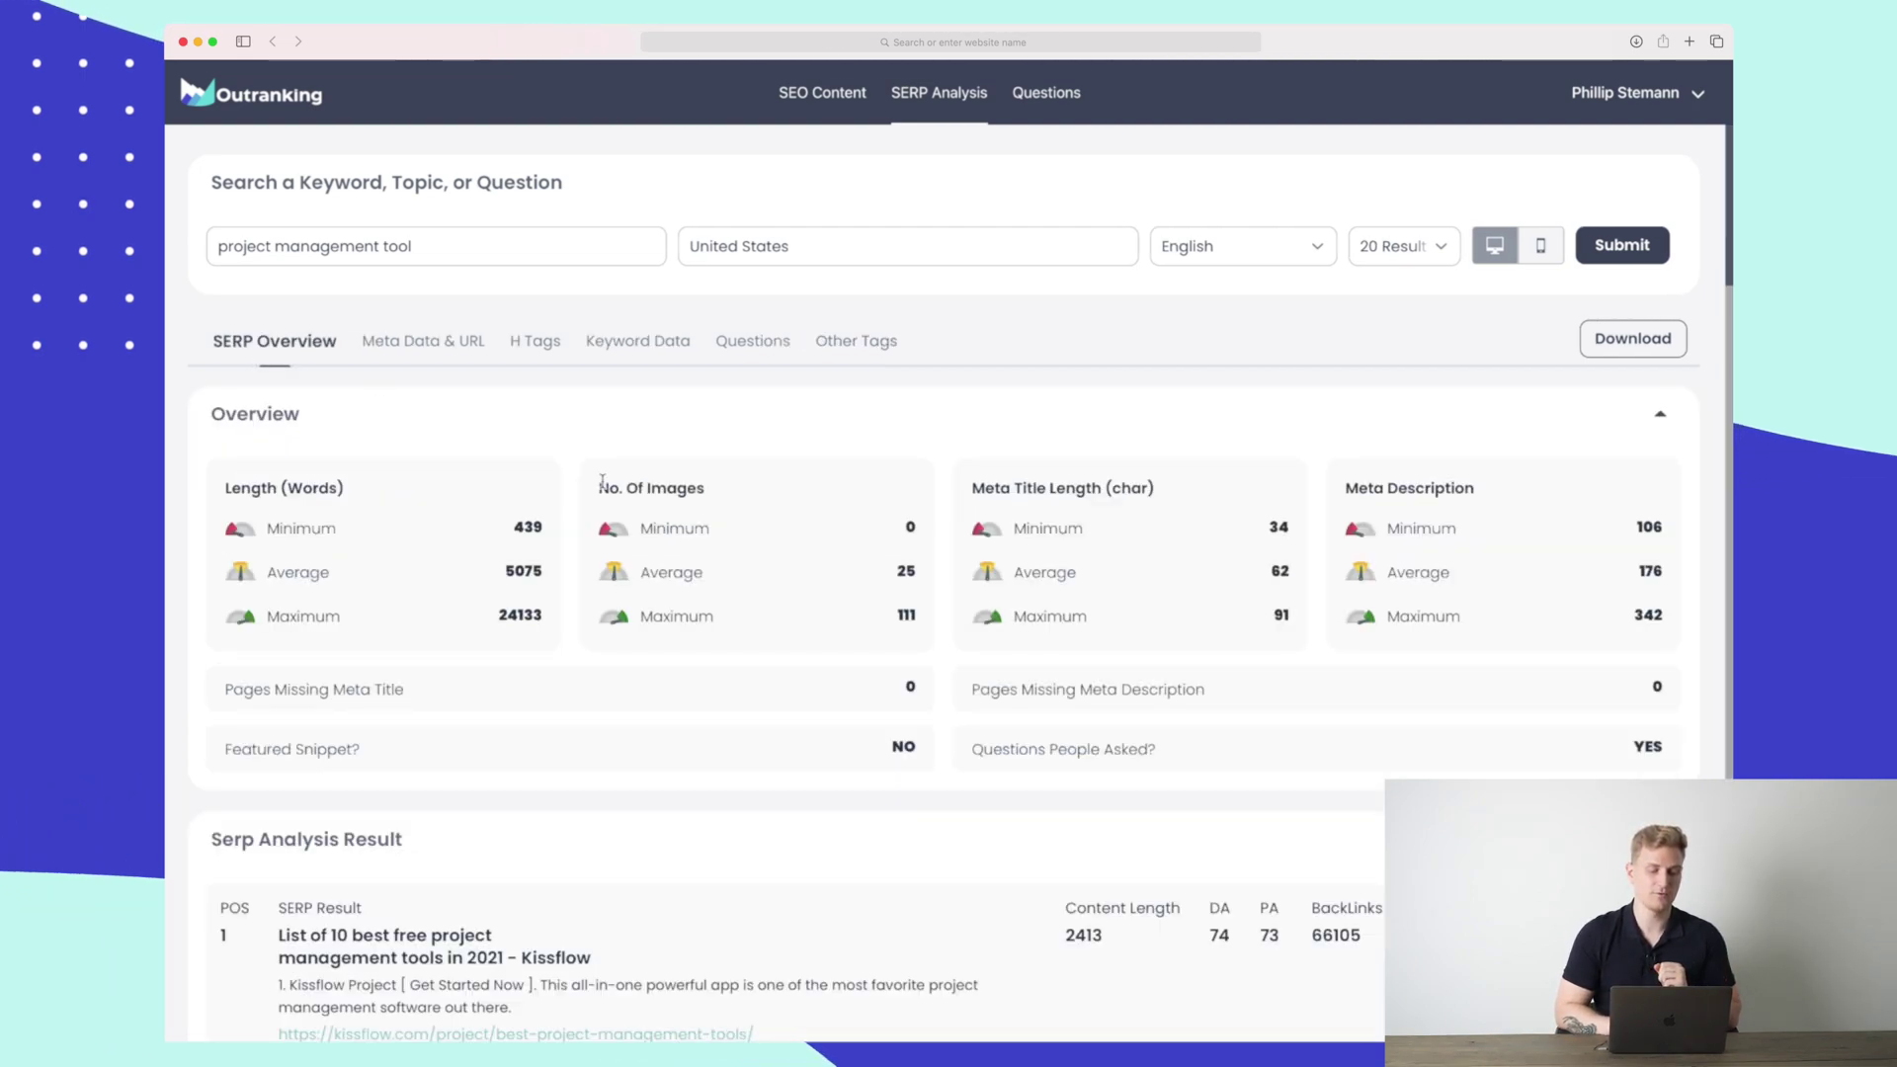
pyautogui.scroll(-20, 593, 481)
# Scroll past the SERP results and start a new document from the SEO Content list
pyautogui.scroll(-20, 602, 481)
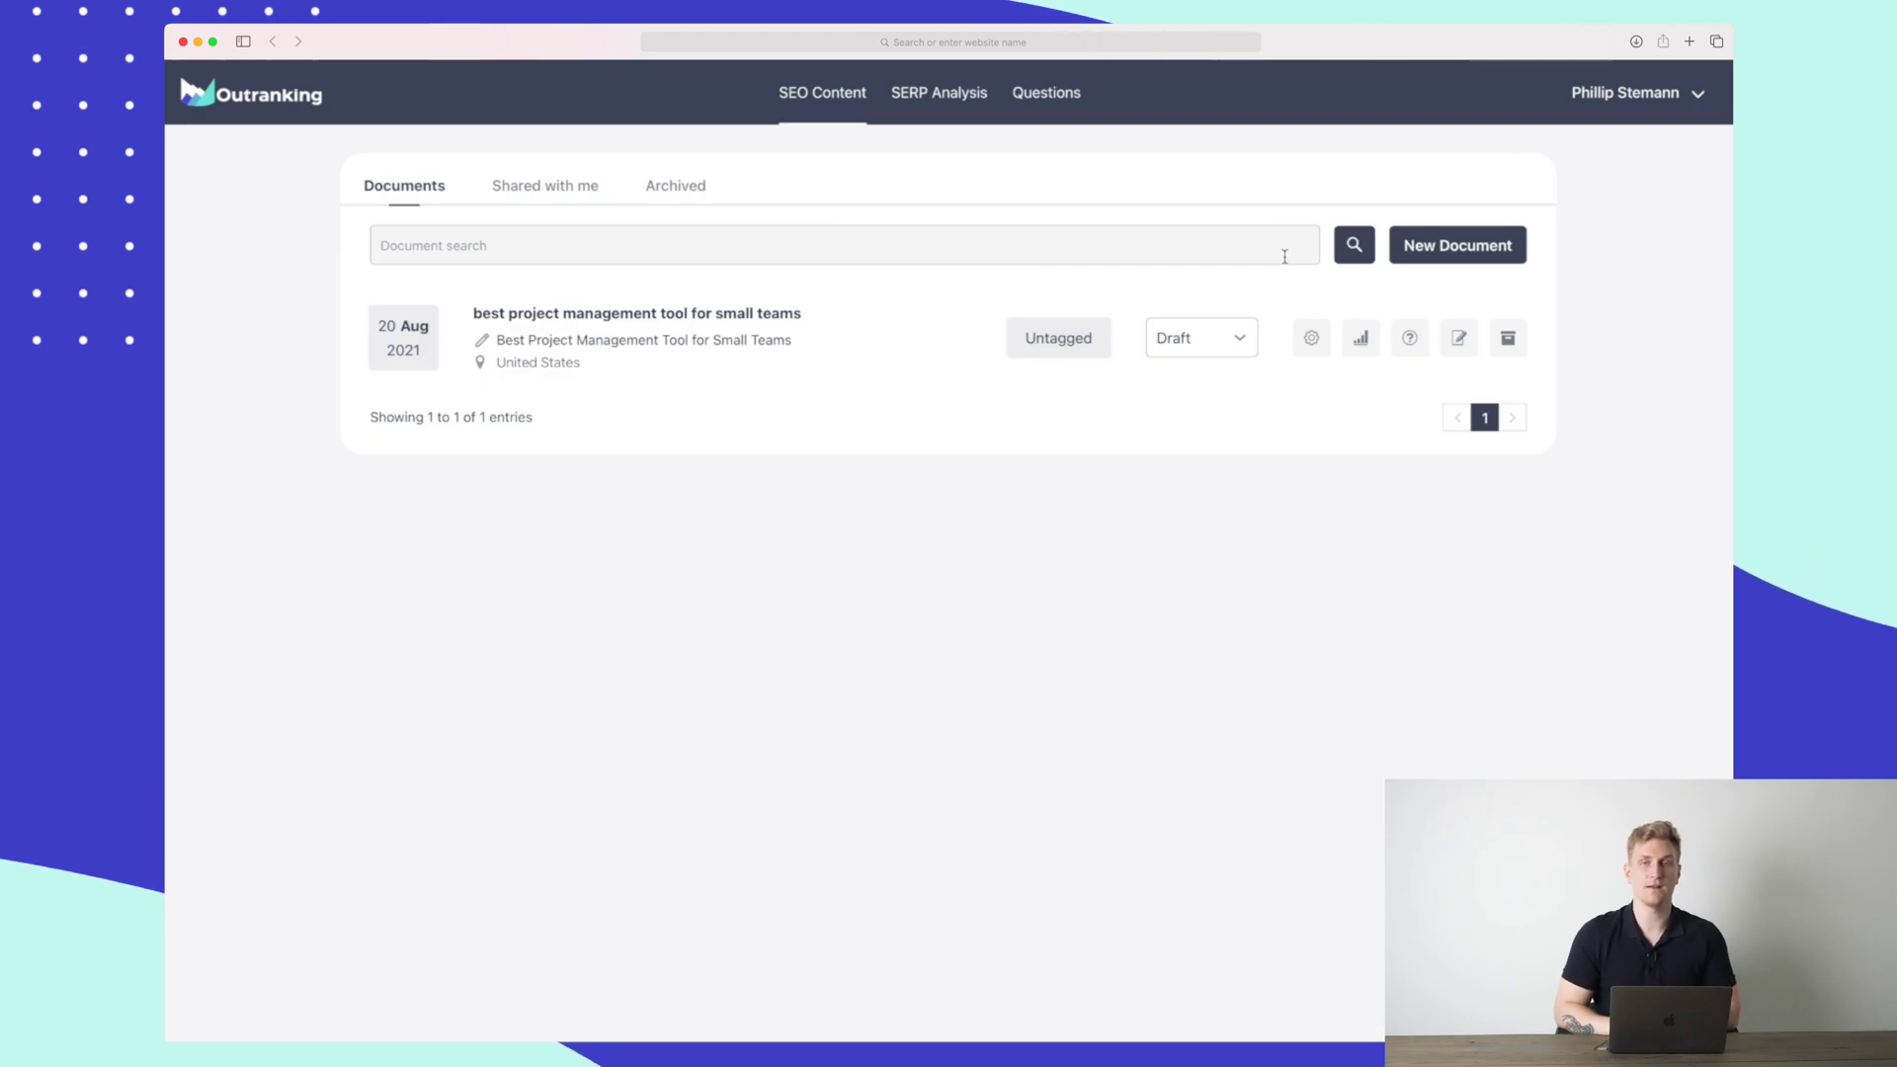
pyautogui.click(1433, 245)
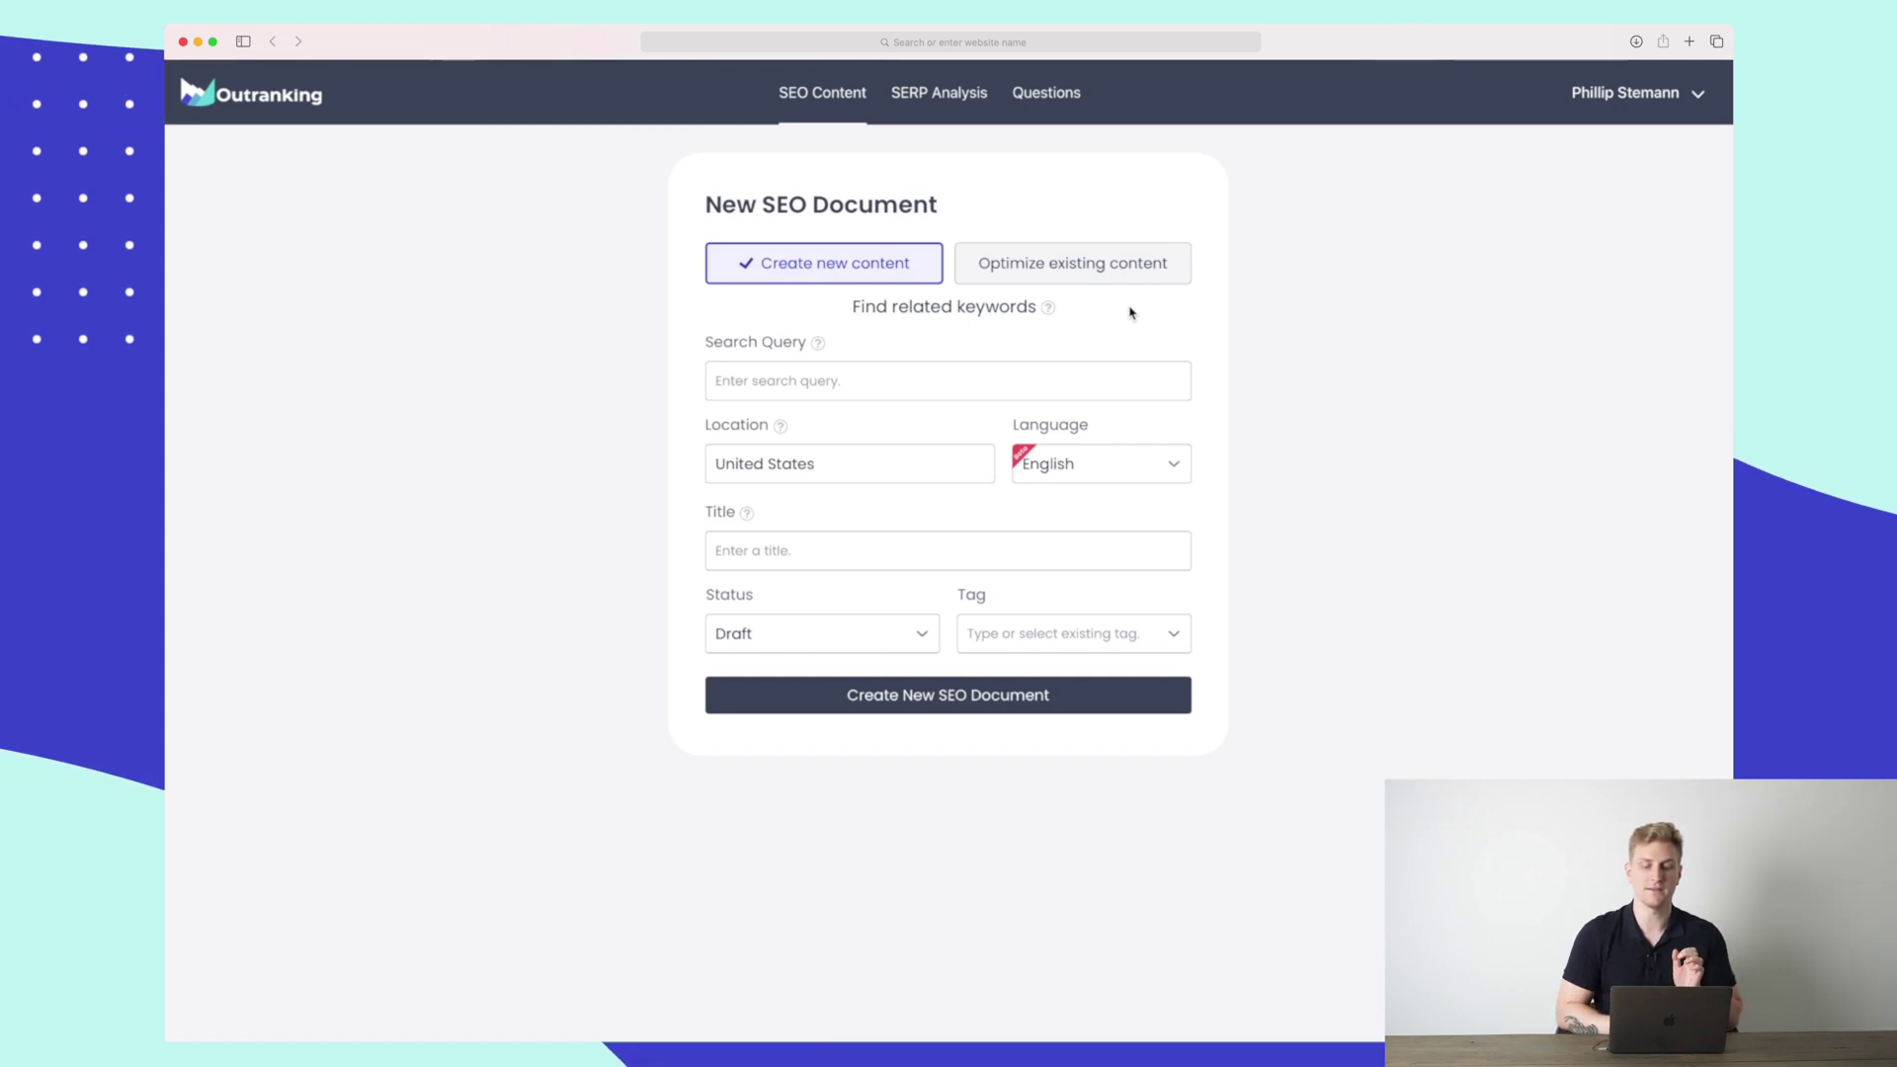
# Create a new-content SEO document for 'project management tool' with English language and Draft status
pyautogui.click(1107, 277)
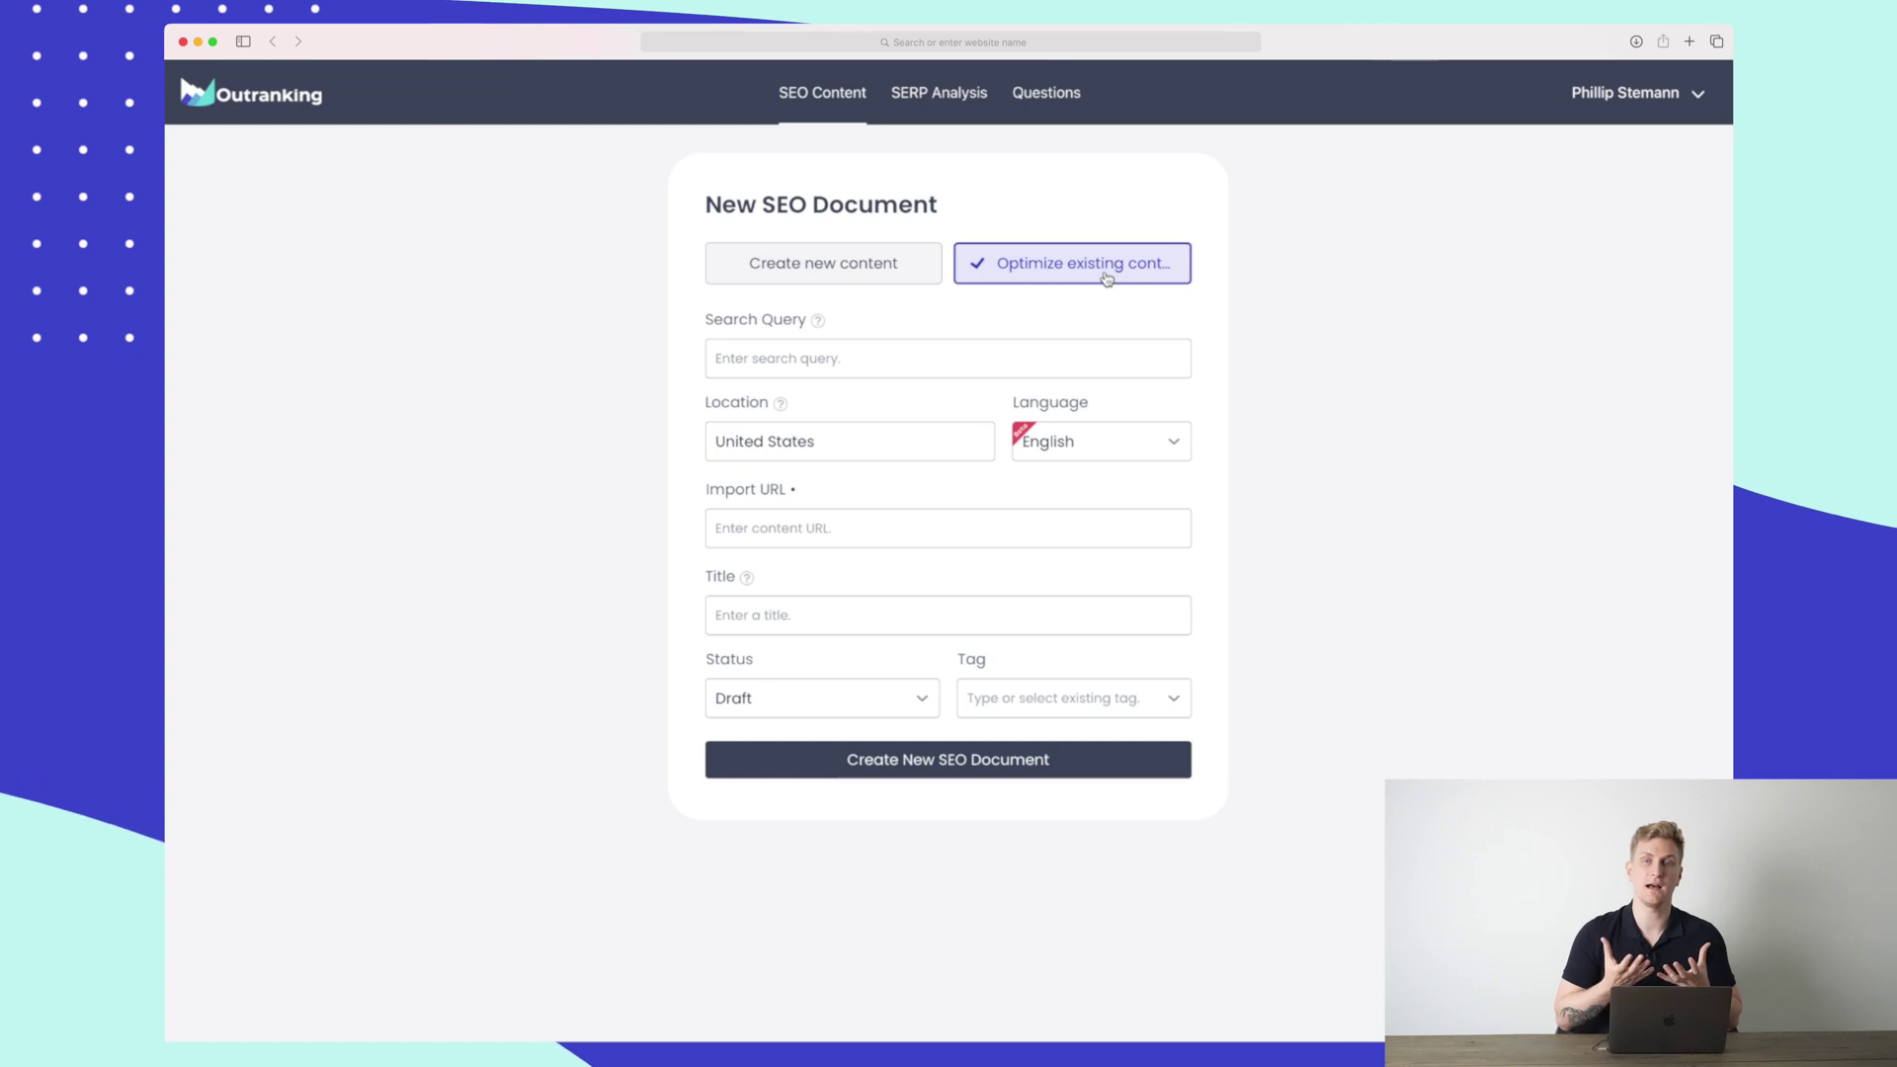
pyautogui.click(869, 274)
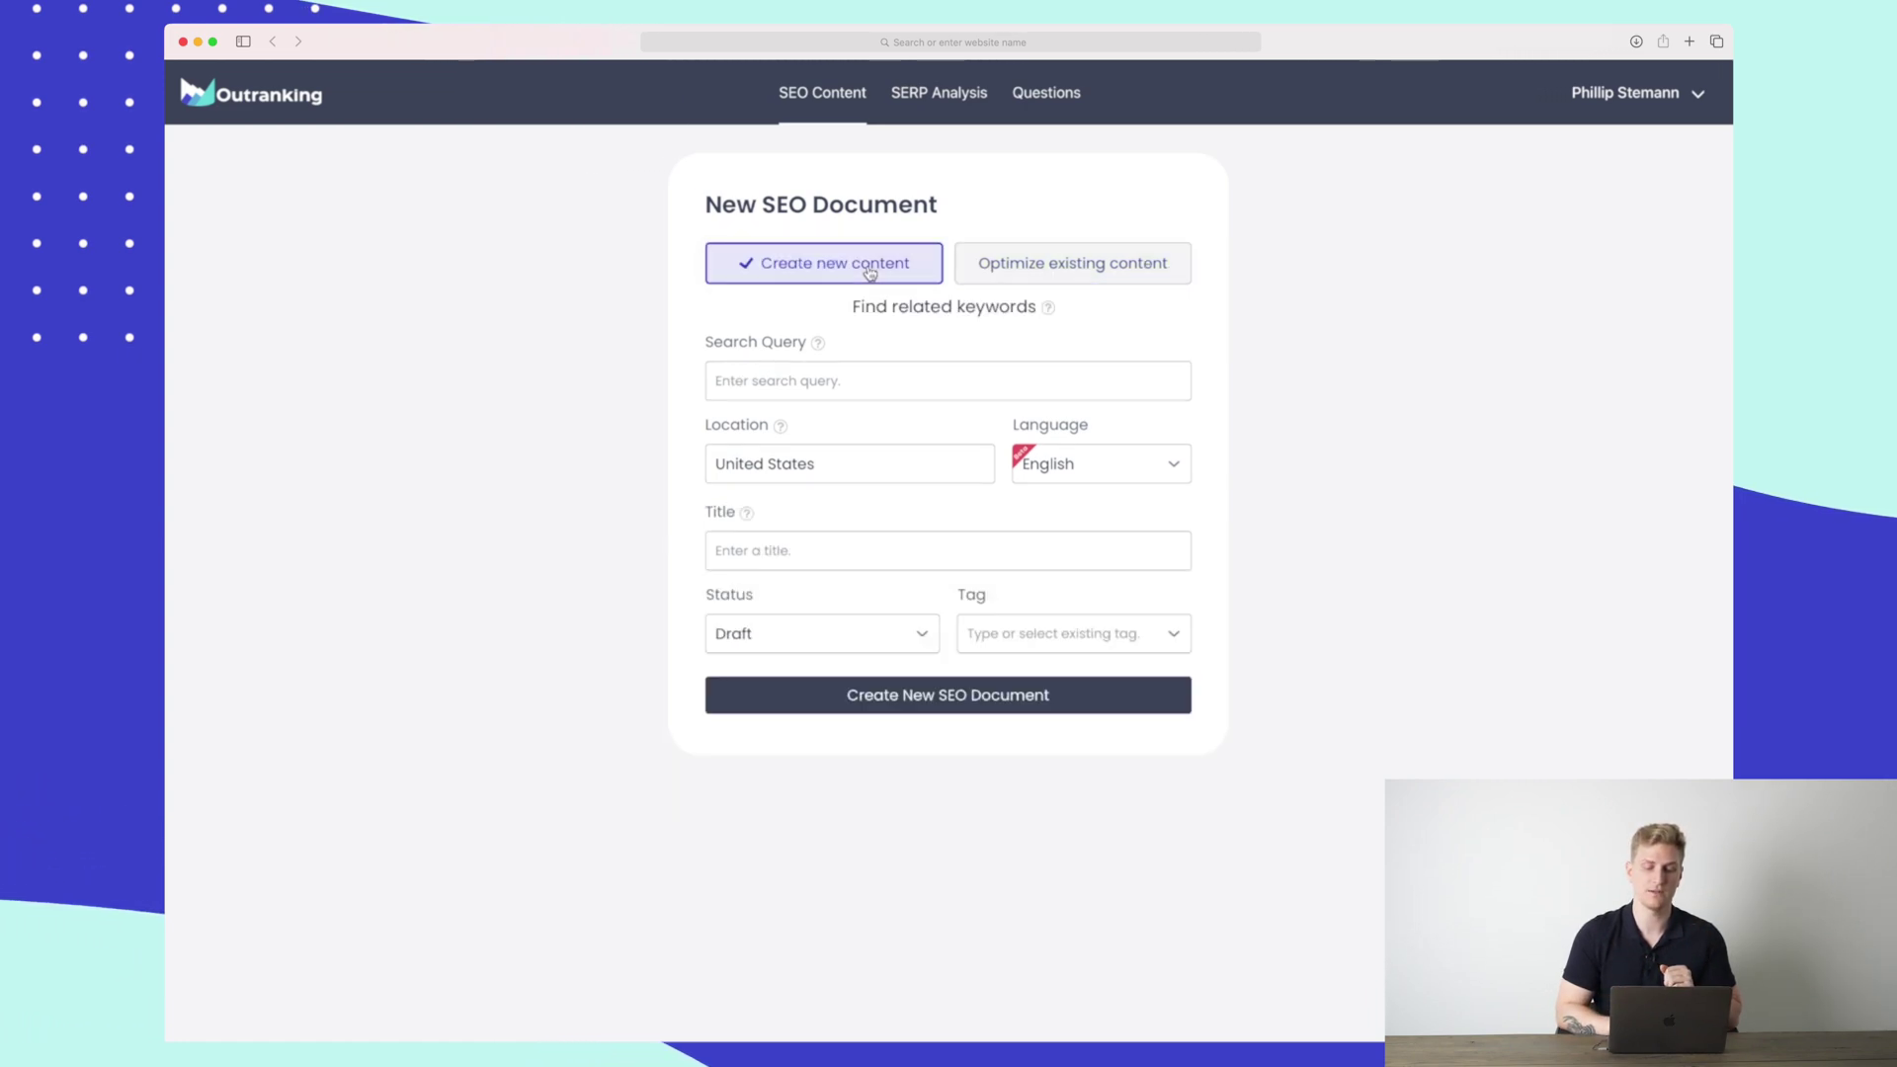
pyautogui.click(830, 381)
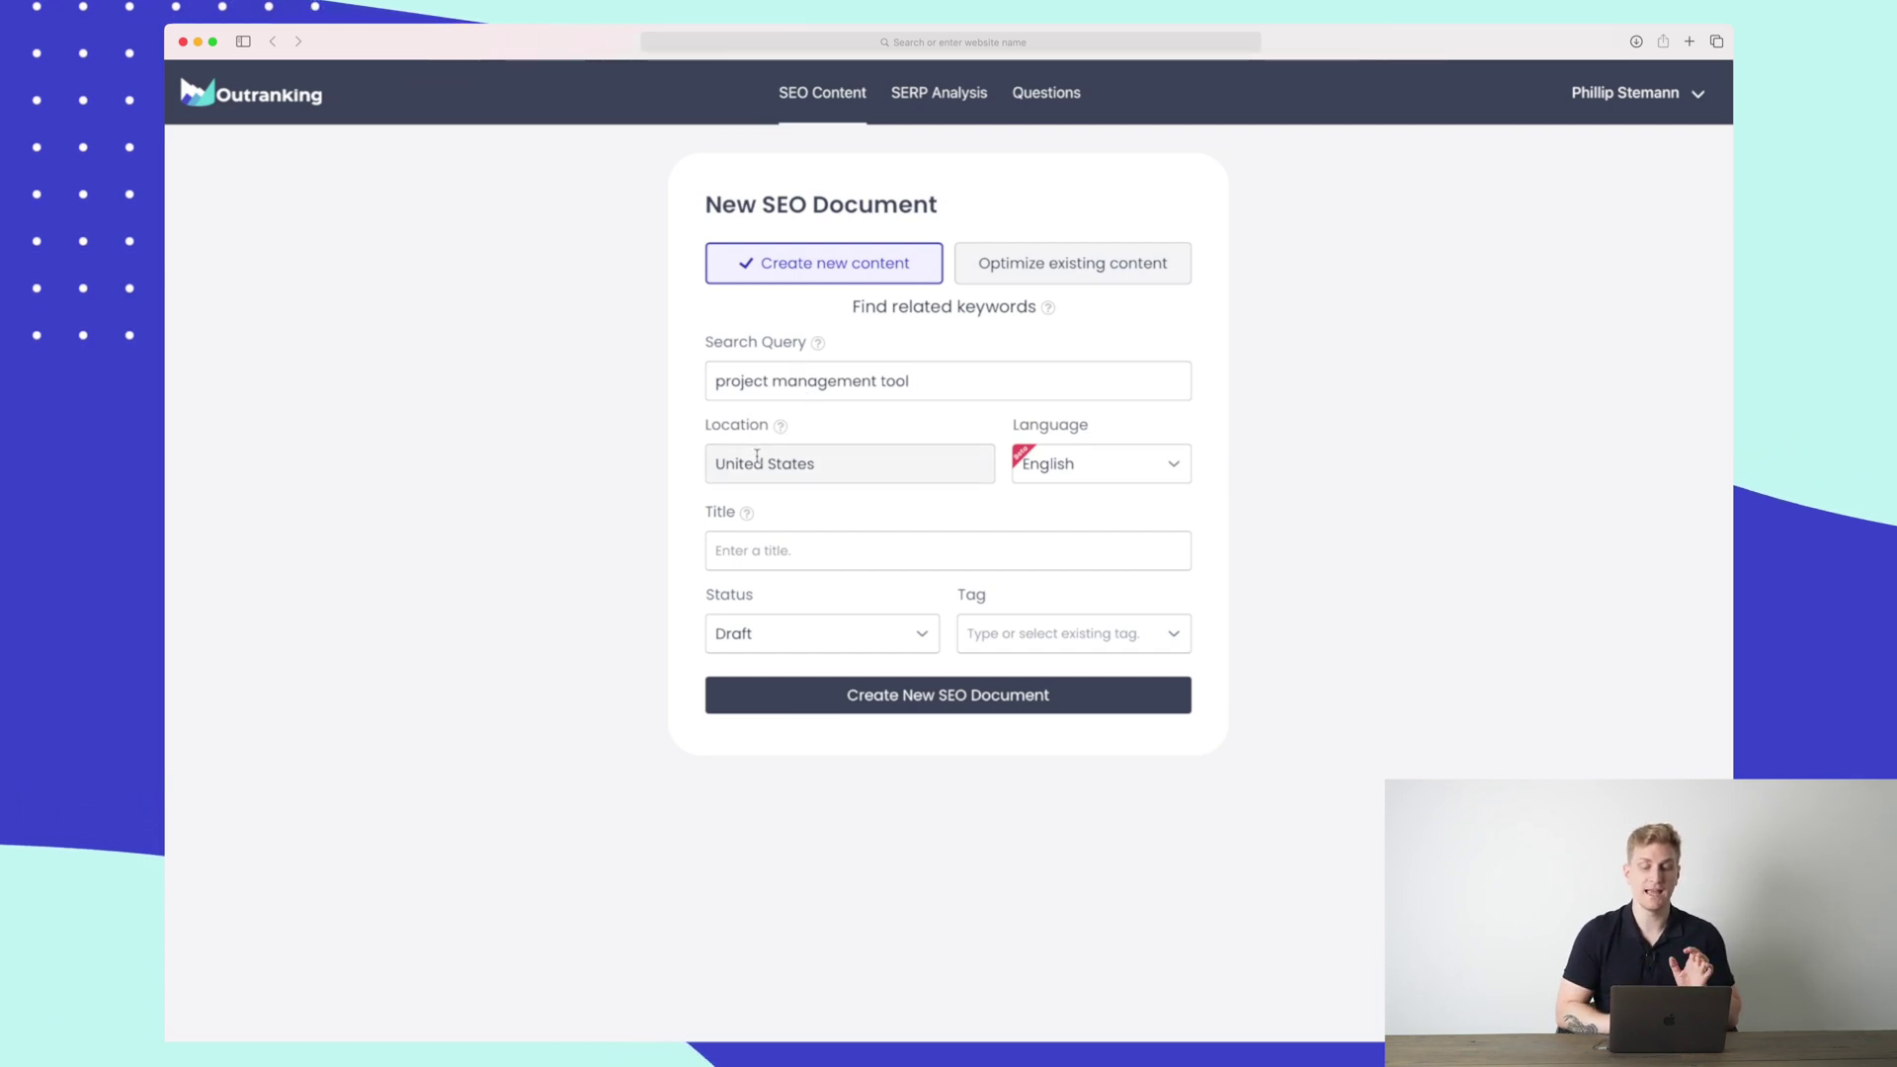
pyautogui.click(1072, 460)
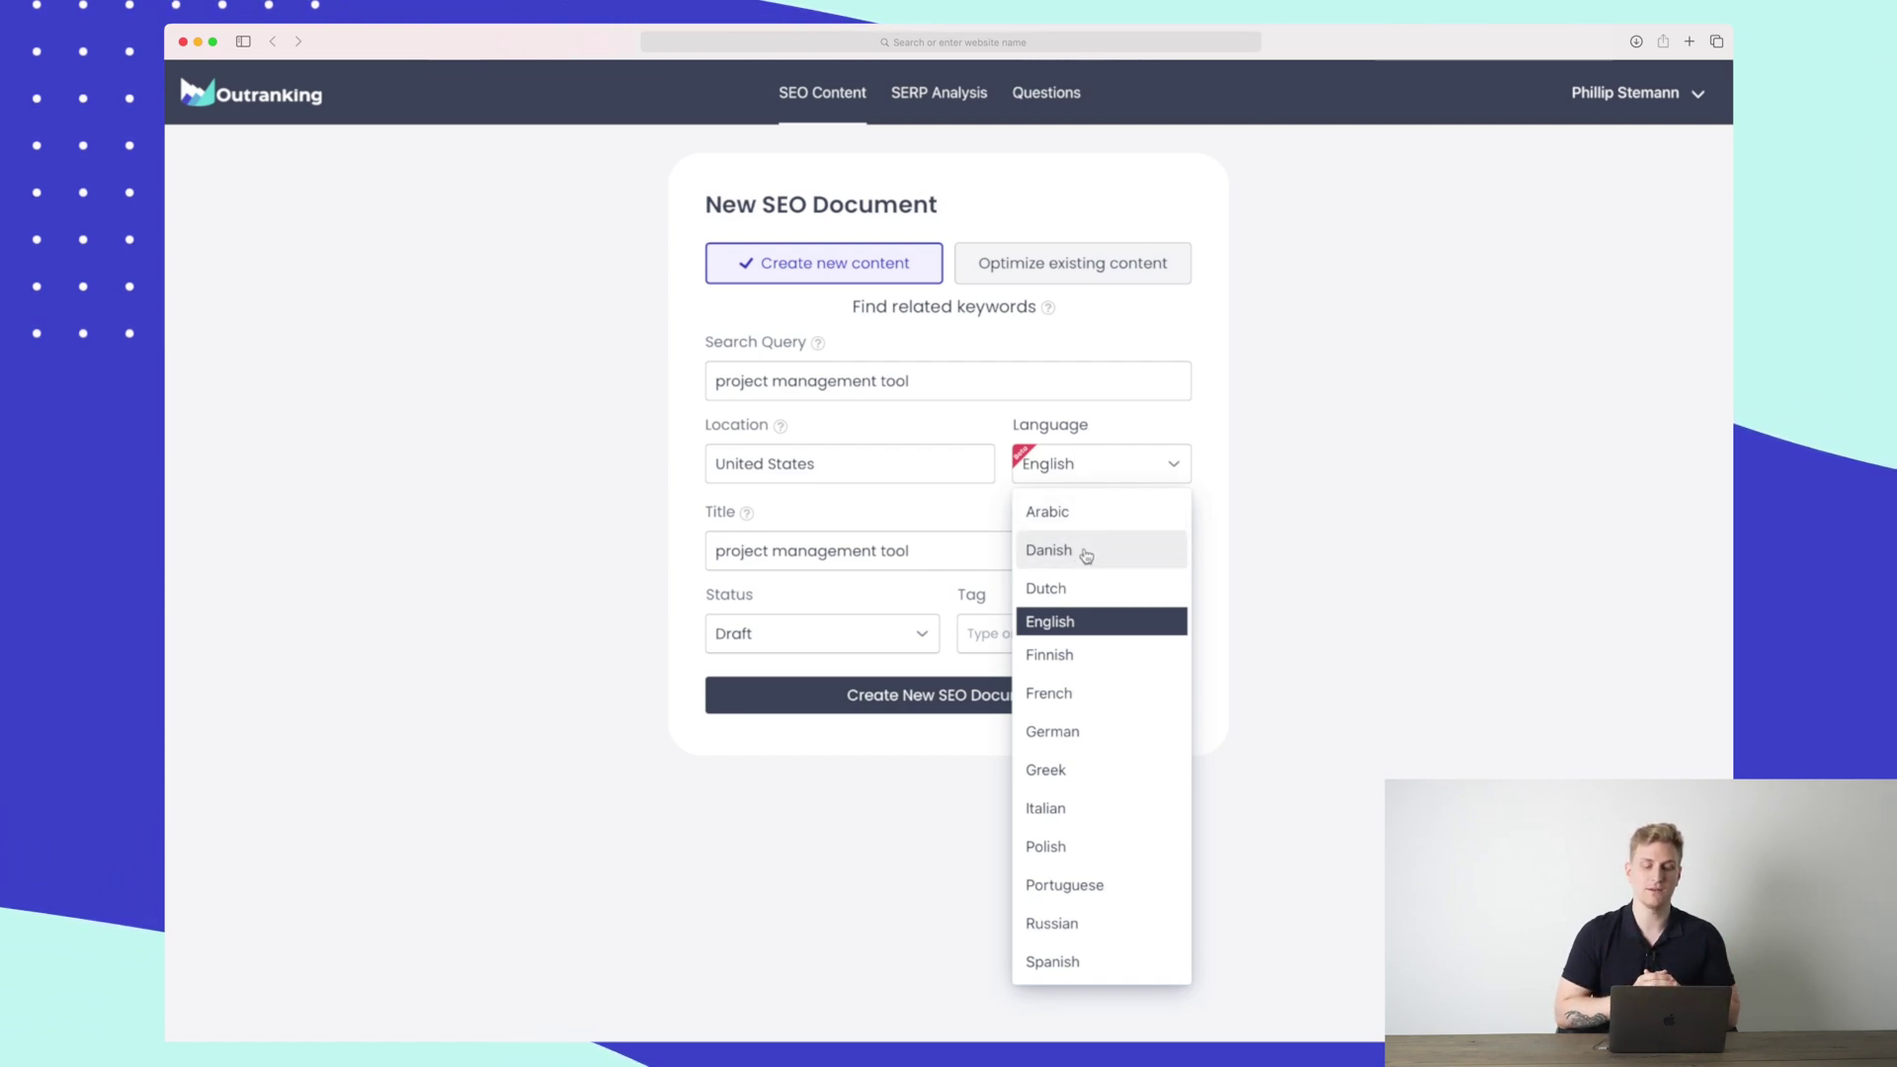
pyautogui.click(613, 606)
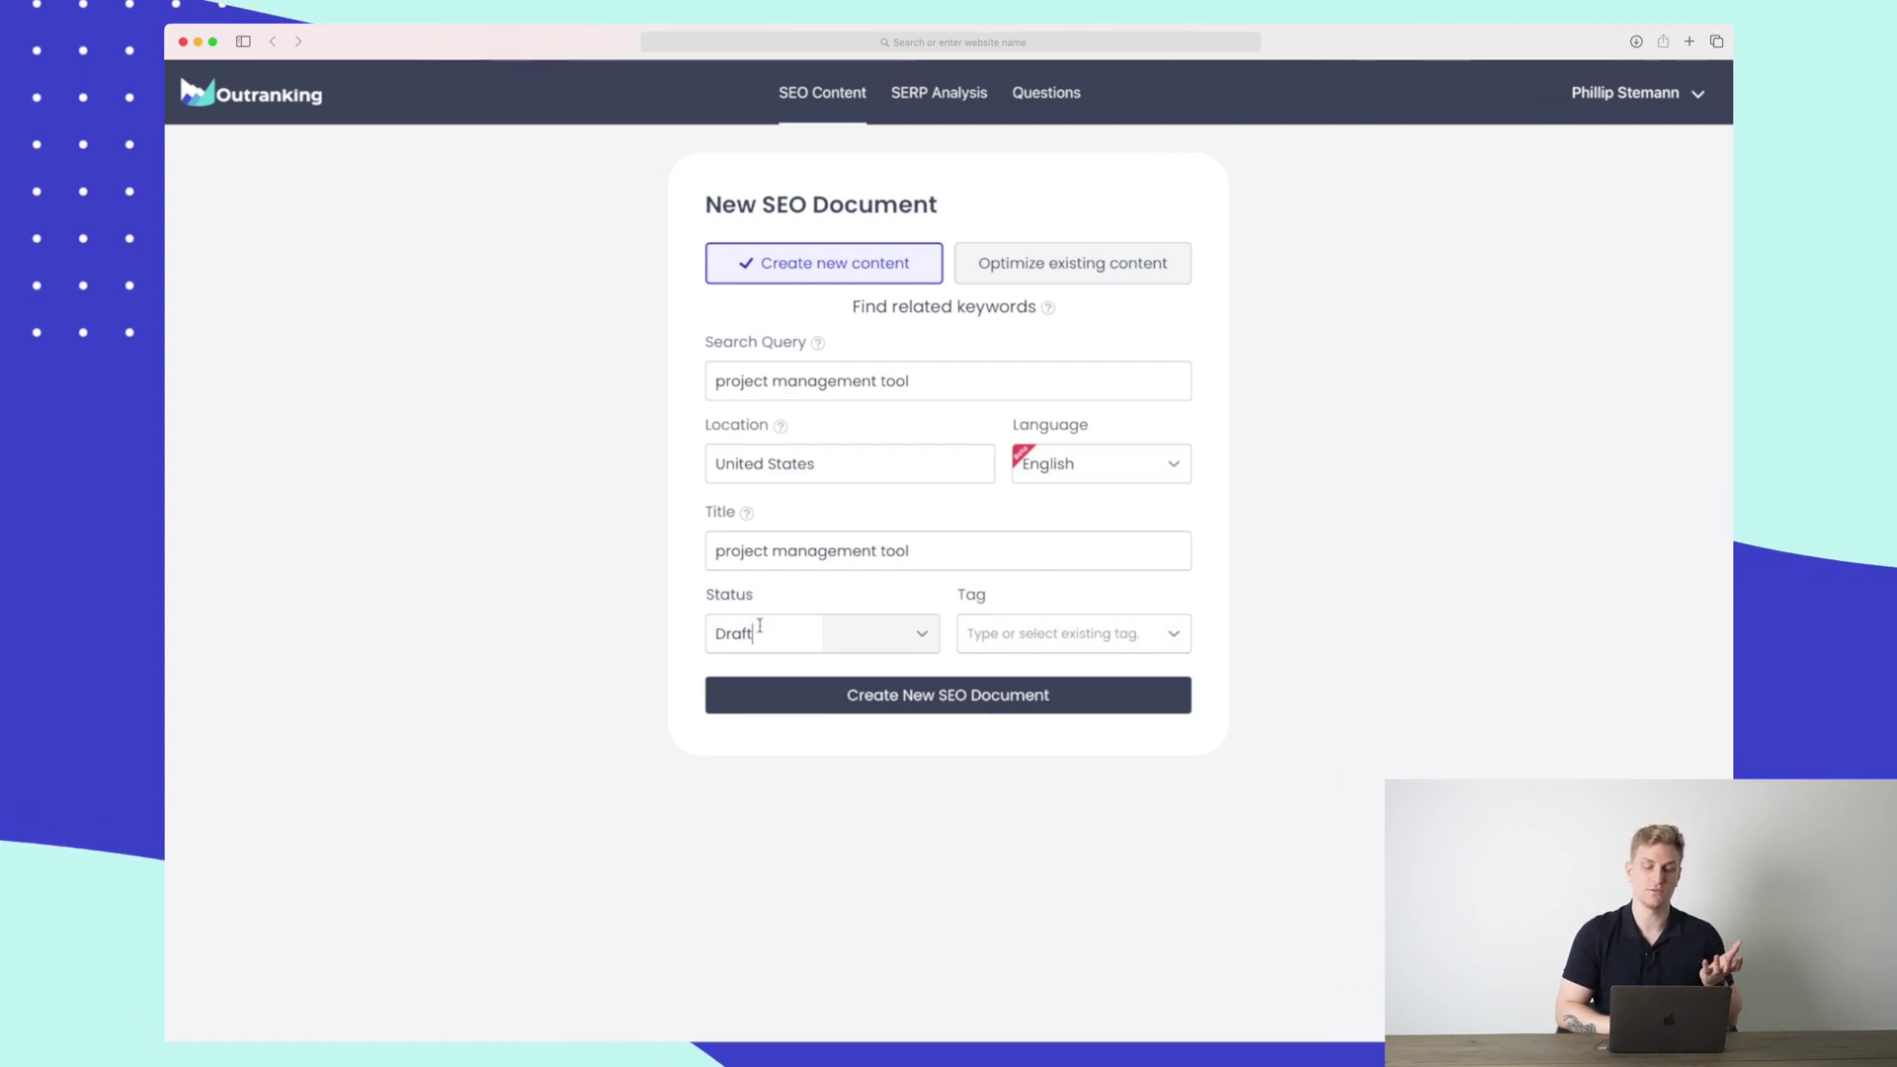
pyautogui.click(790, 630)
pyautogui.click(1105, 640)
pyautogui.click(1105, 643)
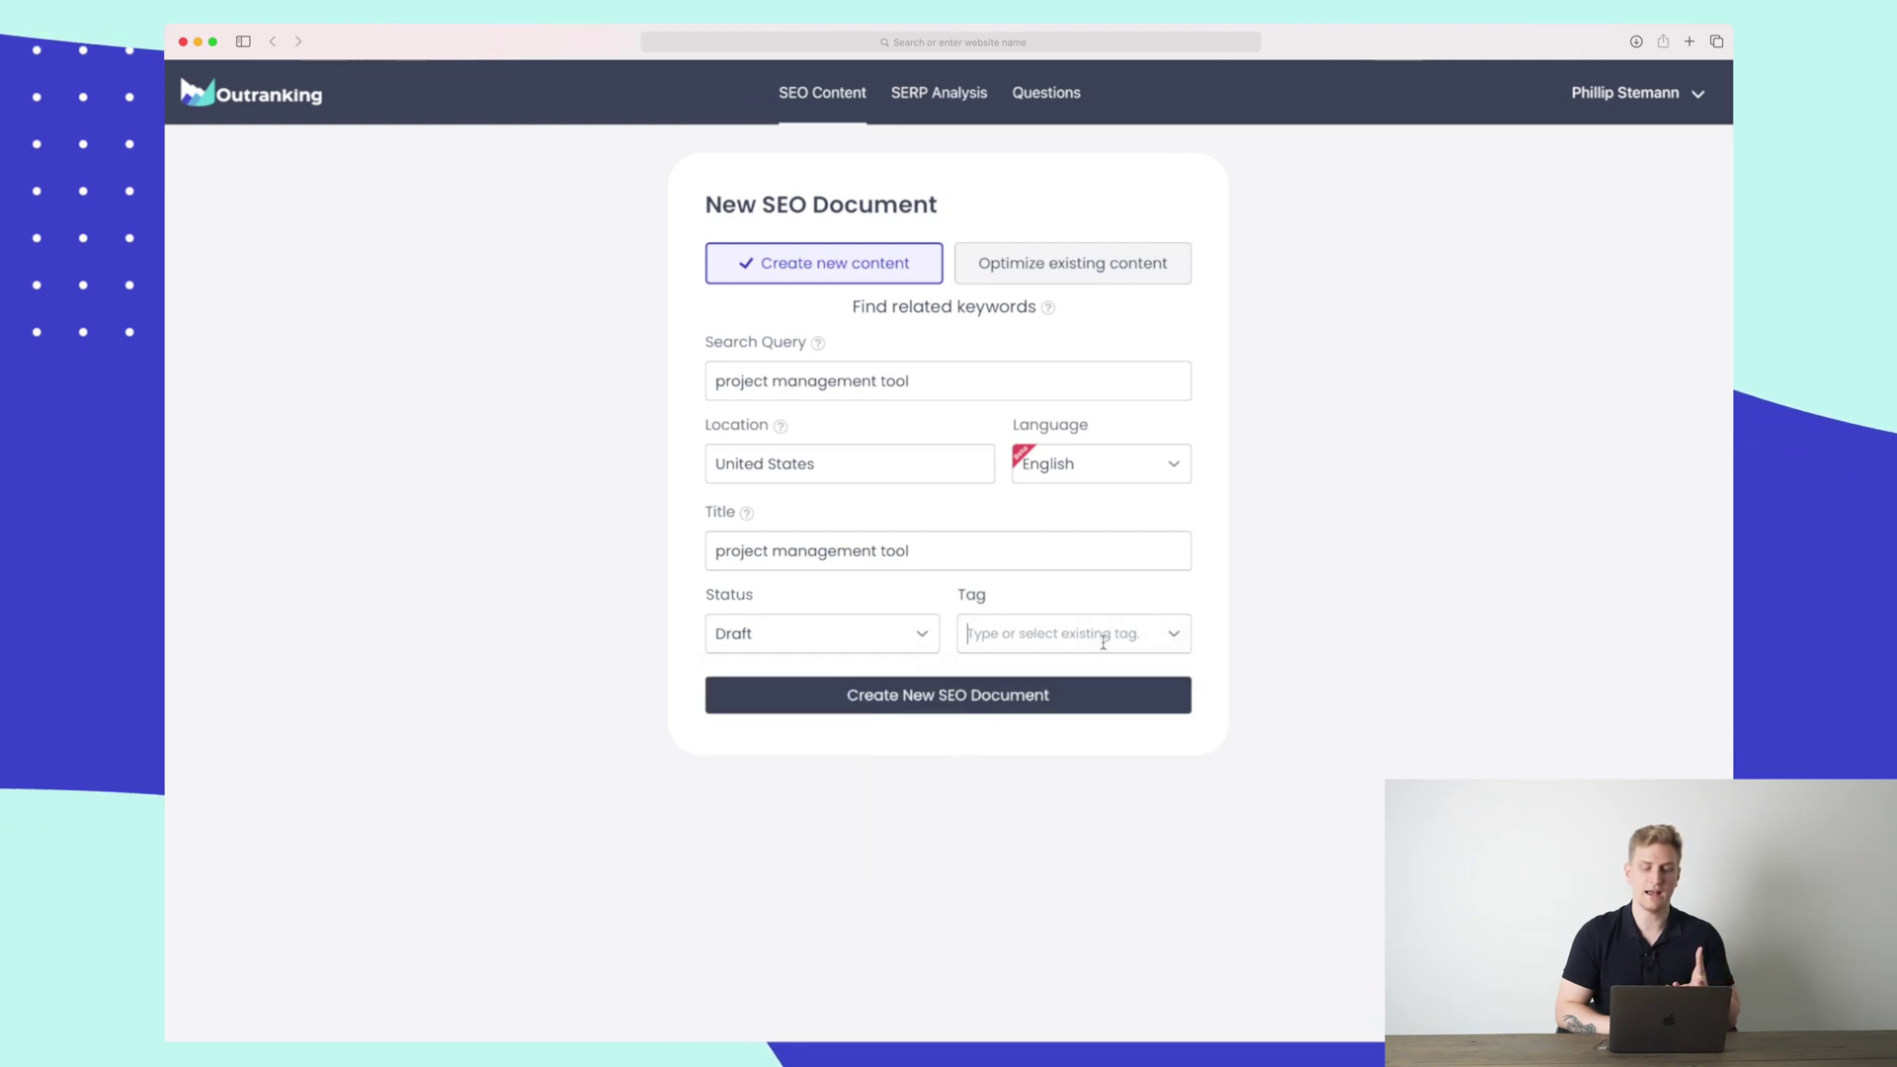
pyautogui.click(957, 697)
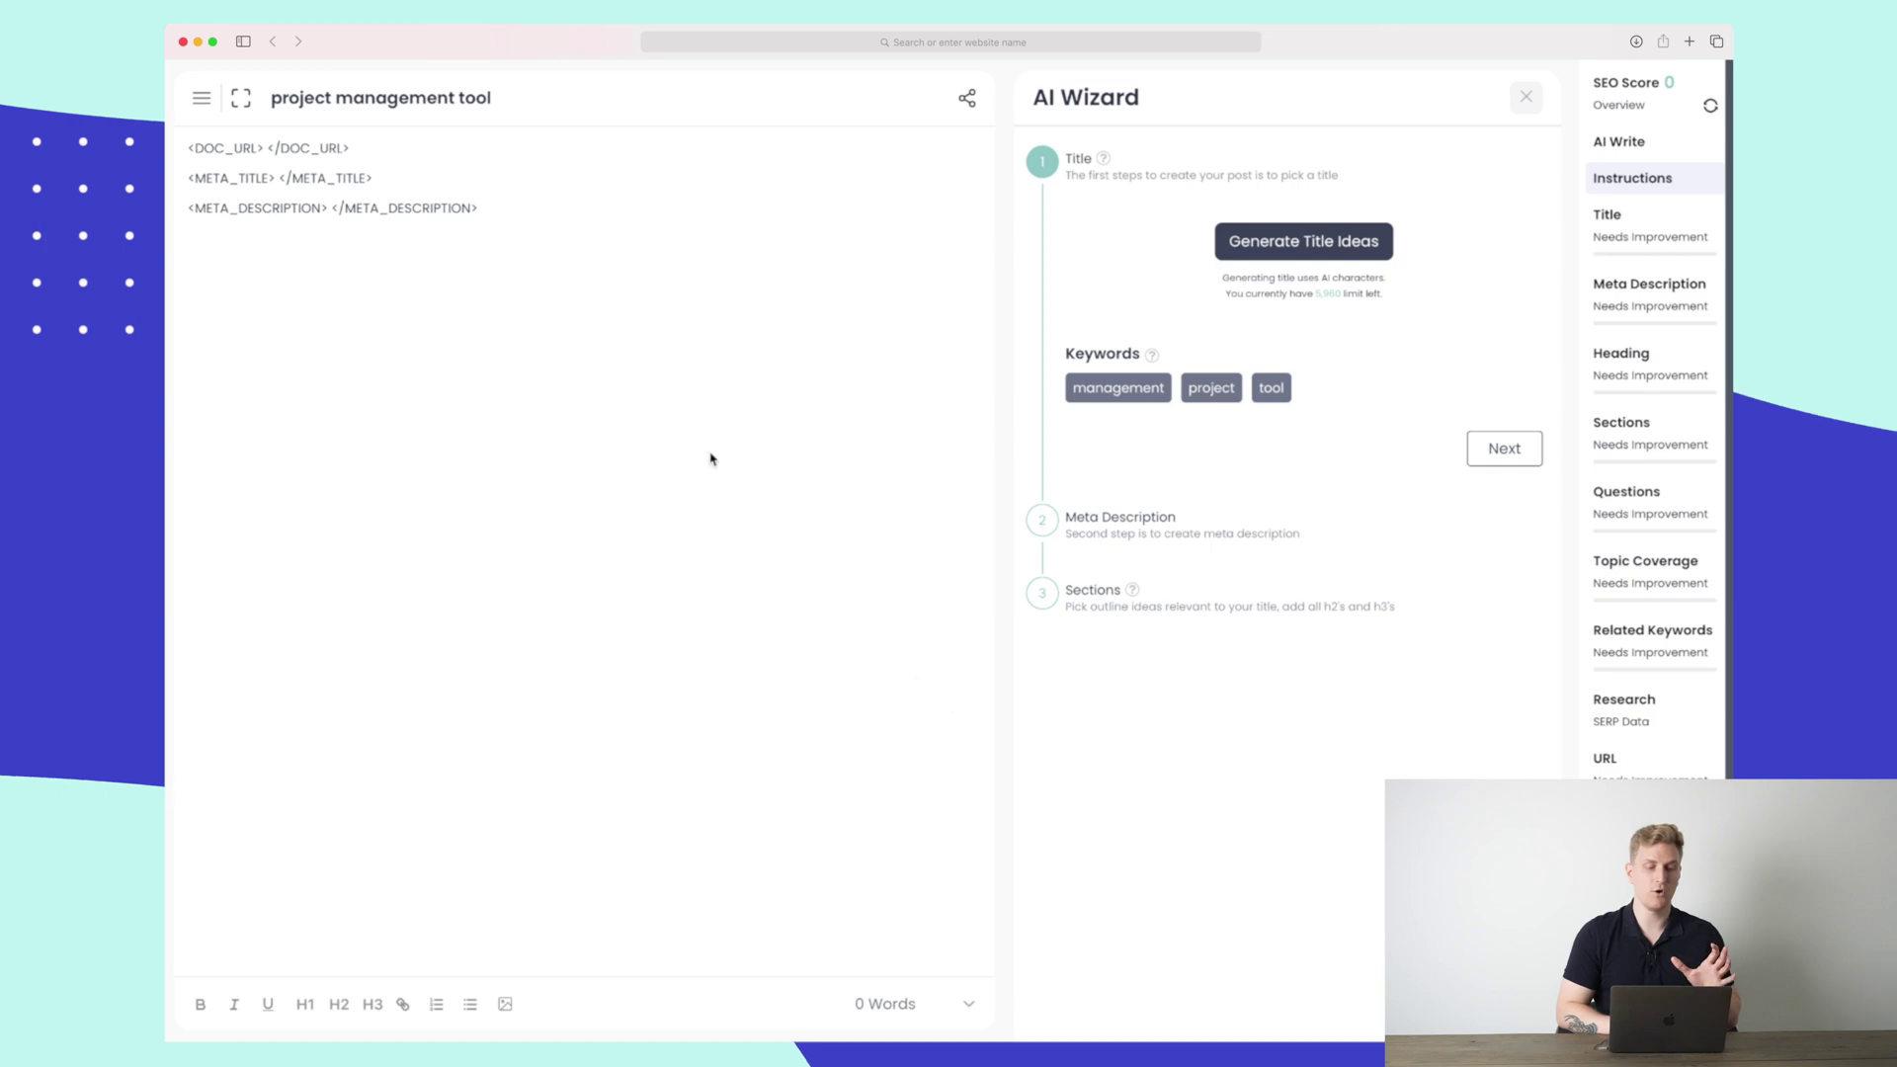
pyautogui.click(549, 390)
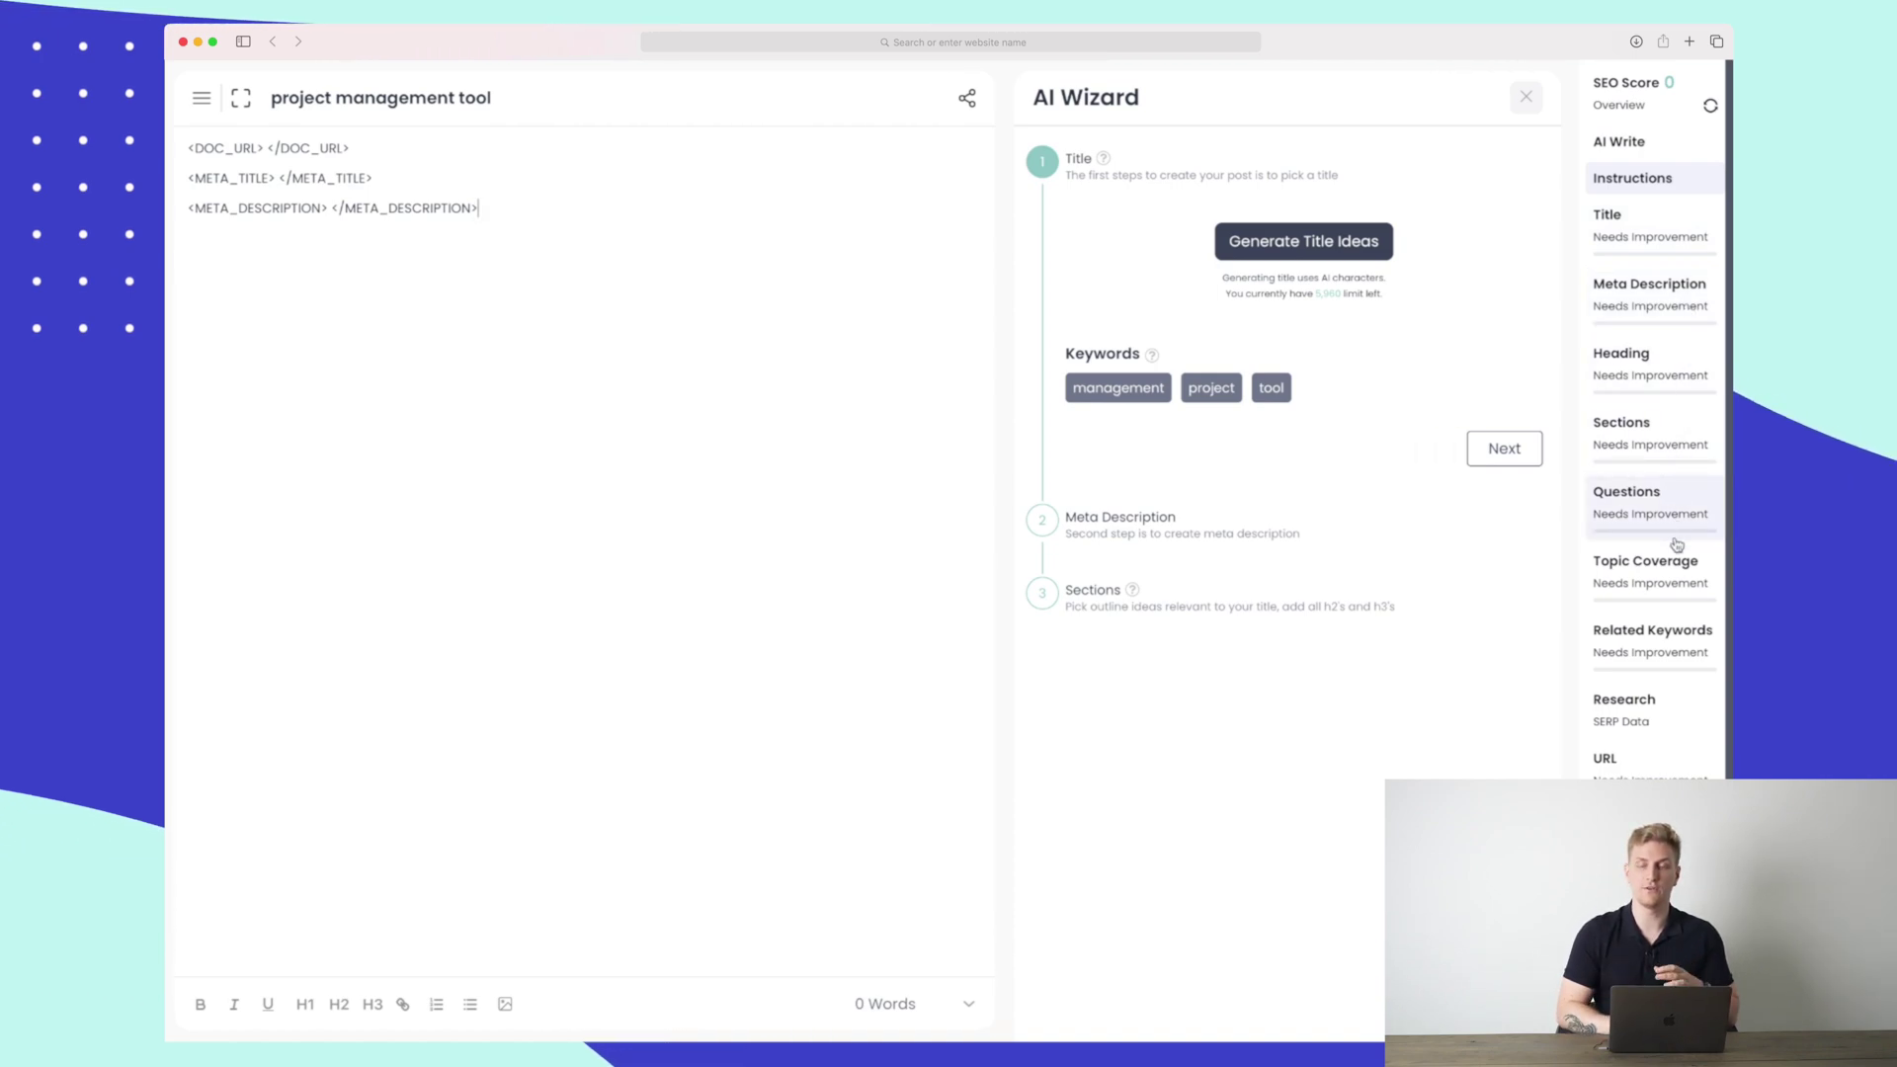
# Generate AI title ideas and pick 'Managing Projects with Project Management Software - Learning project management tools'
pyautogui.click(1333, 251)
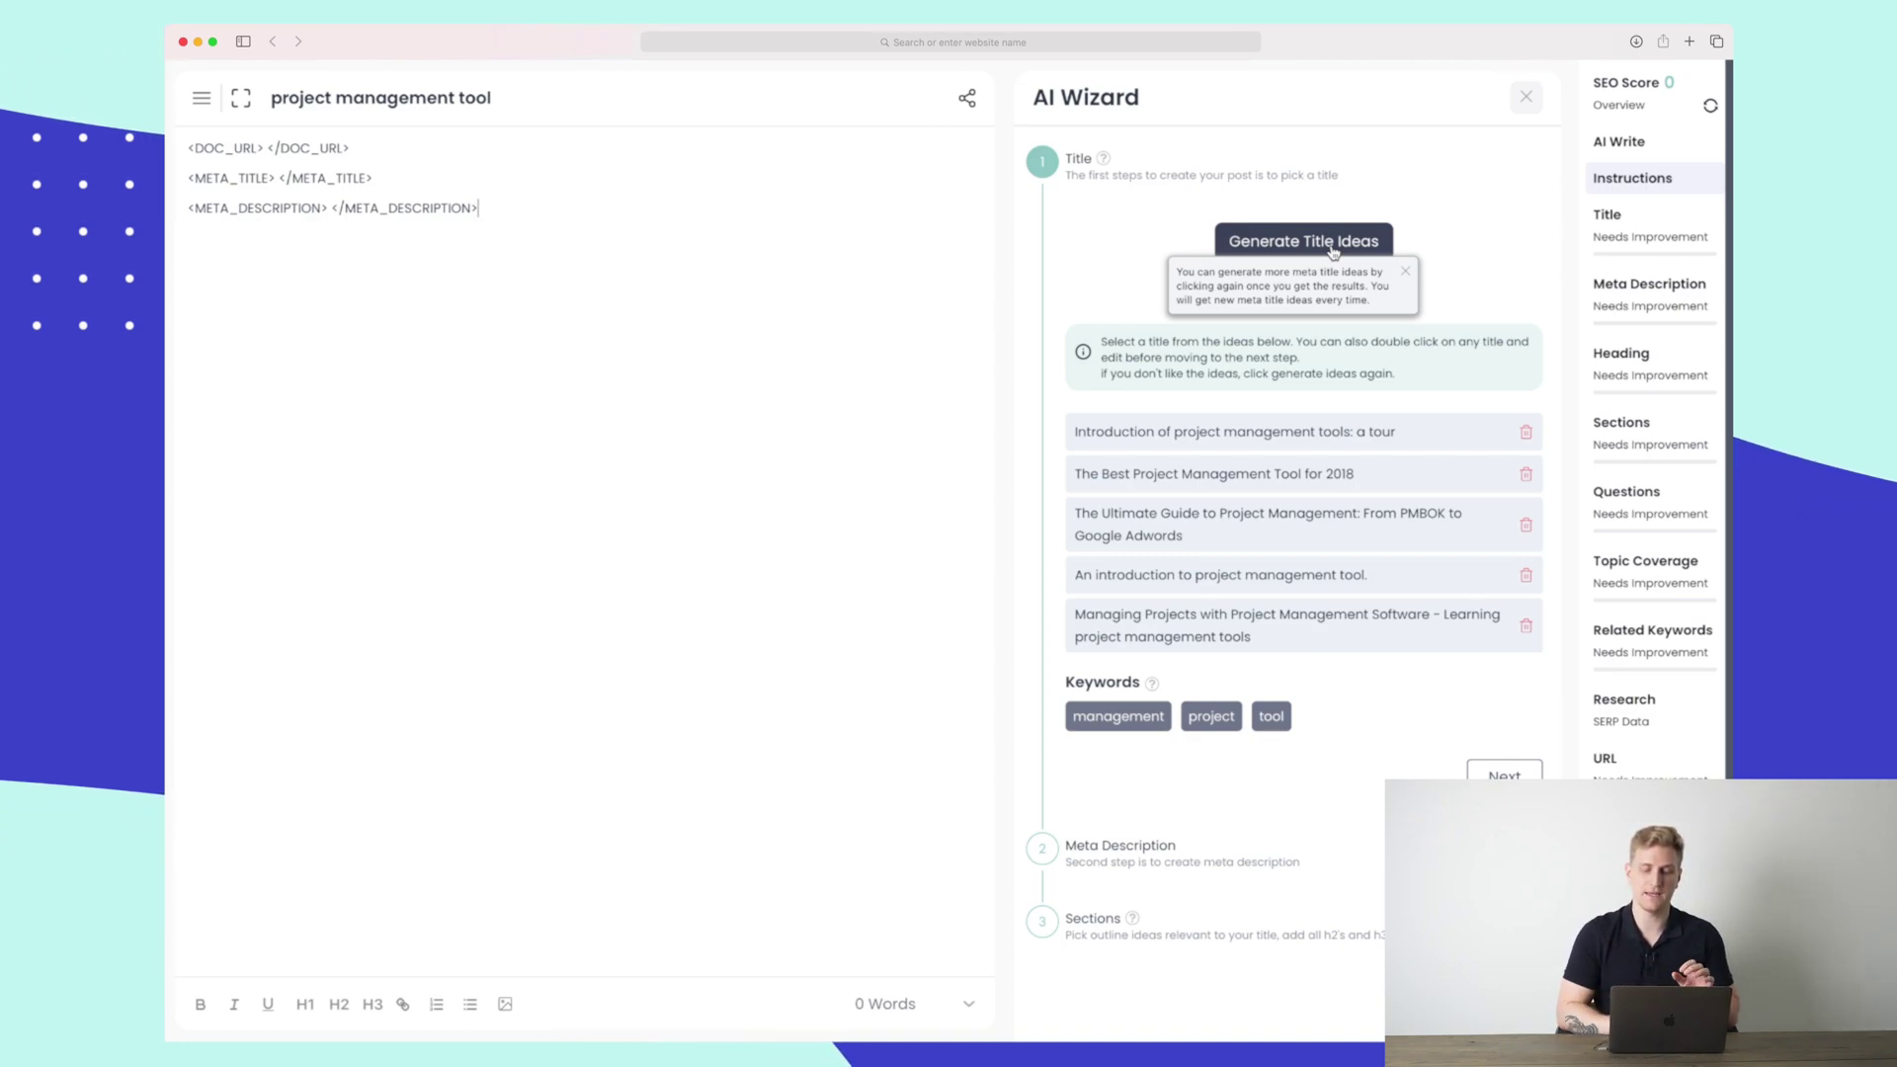
pyautogui.click(1203, 633)
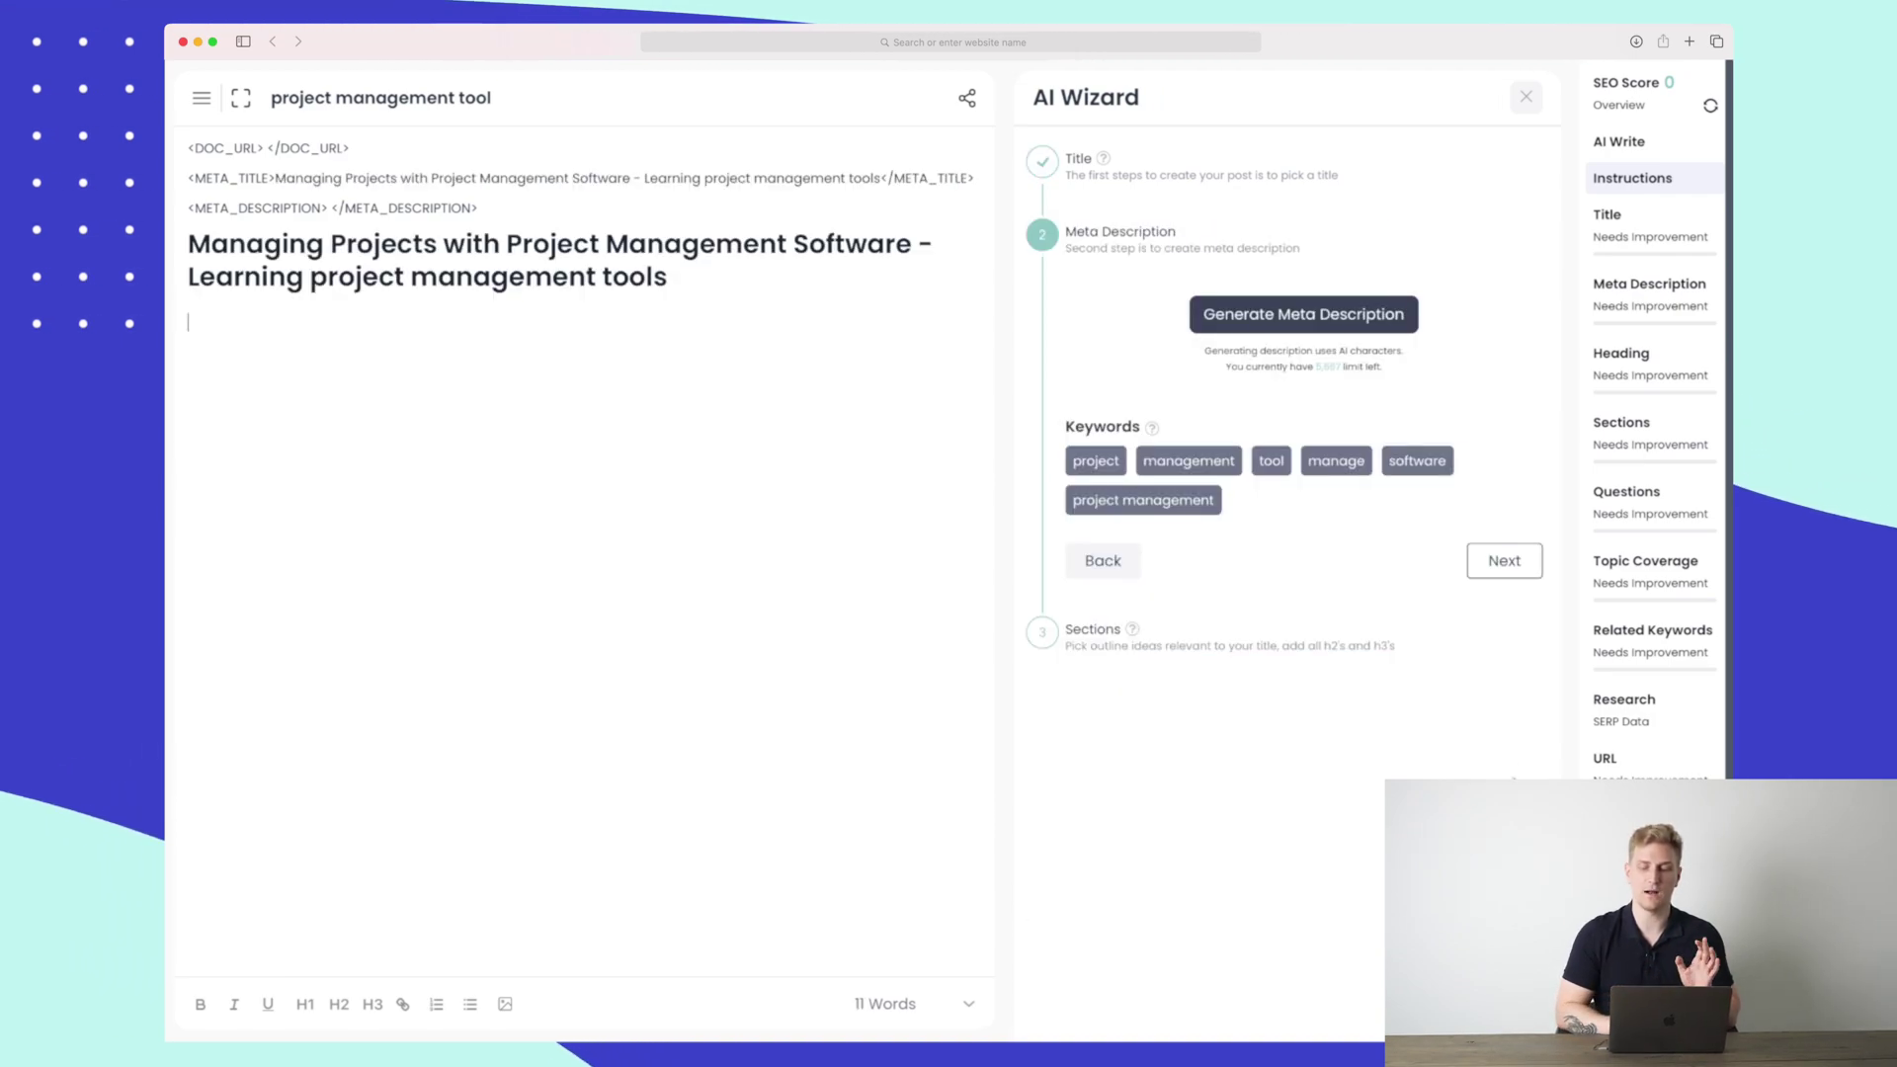
# Generate meta description ideas and choose the one mentioning Trello, Basecamp and Asana
pyautogui.click(1306, 312)
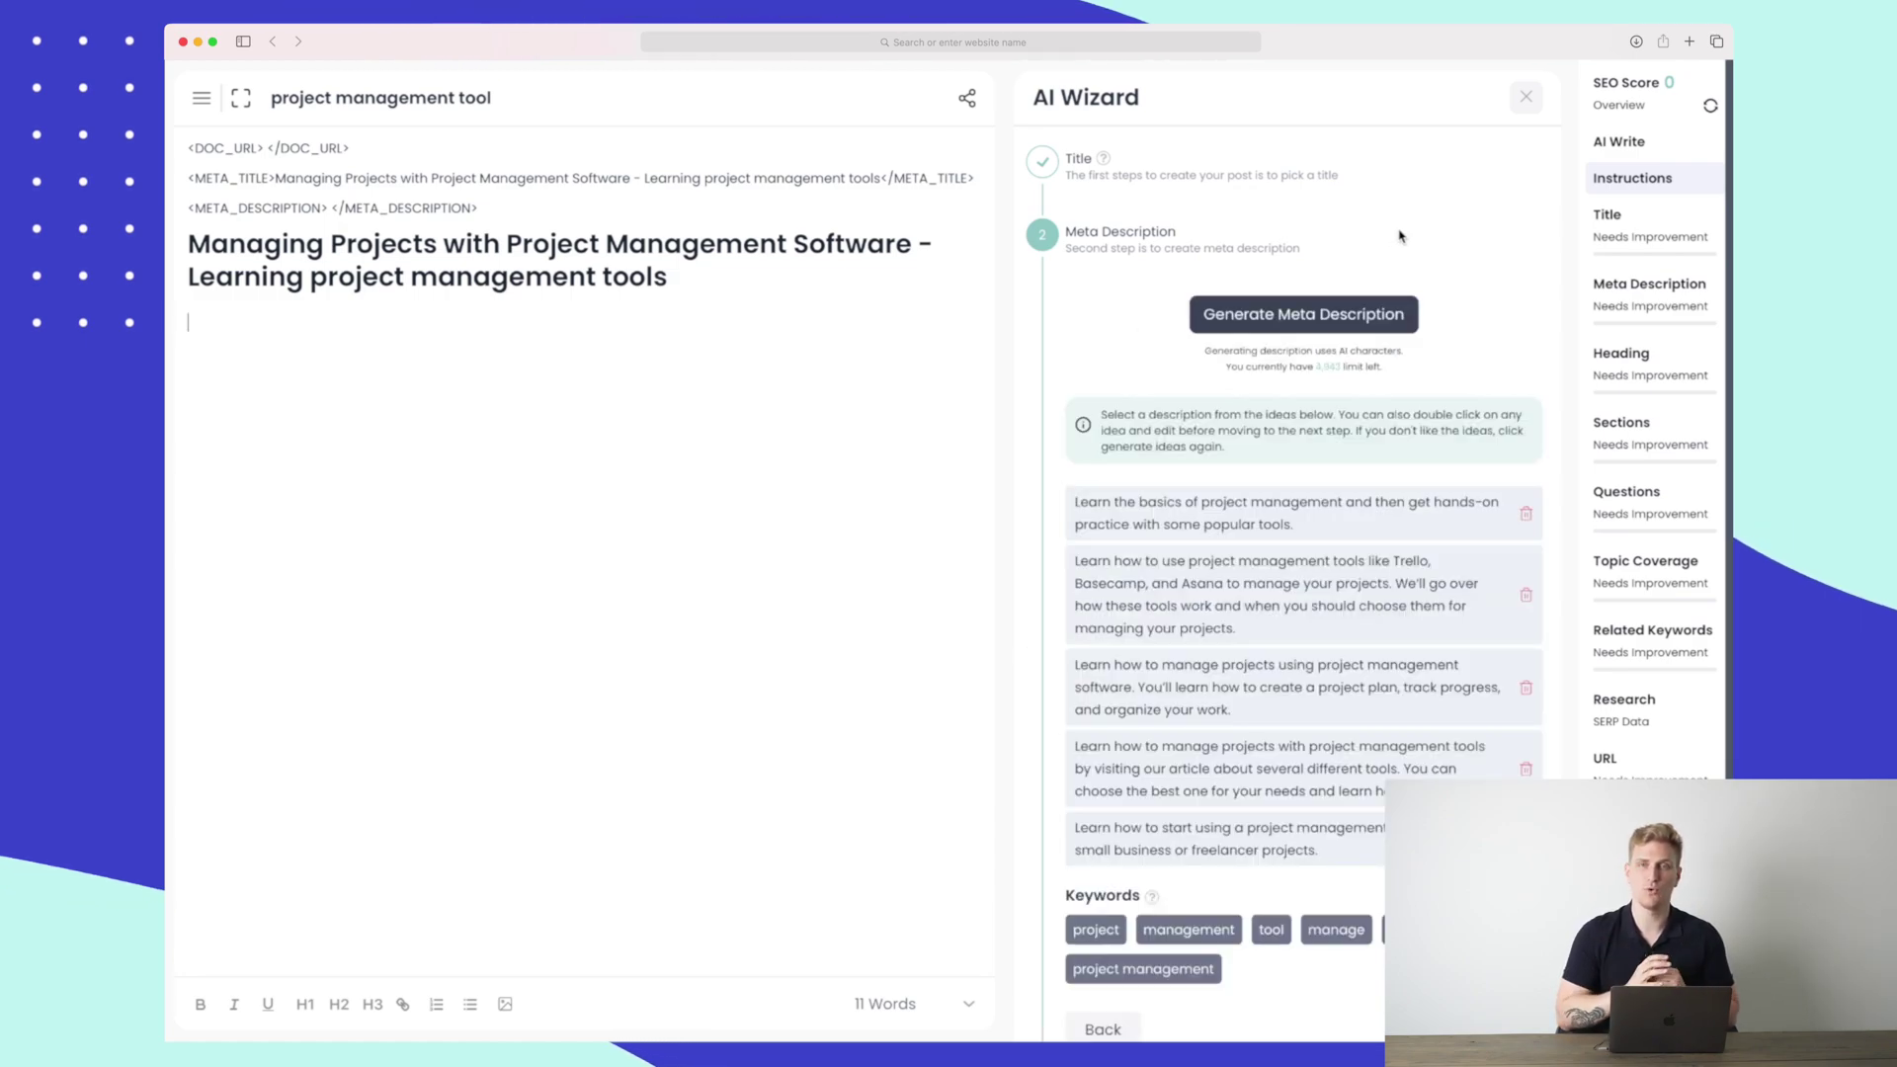
pyautogui.scroll(-1, 1167, 342)
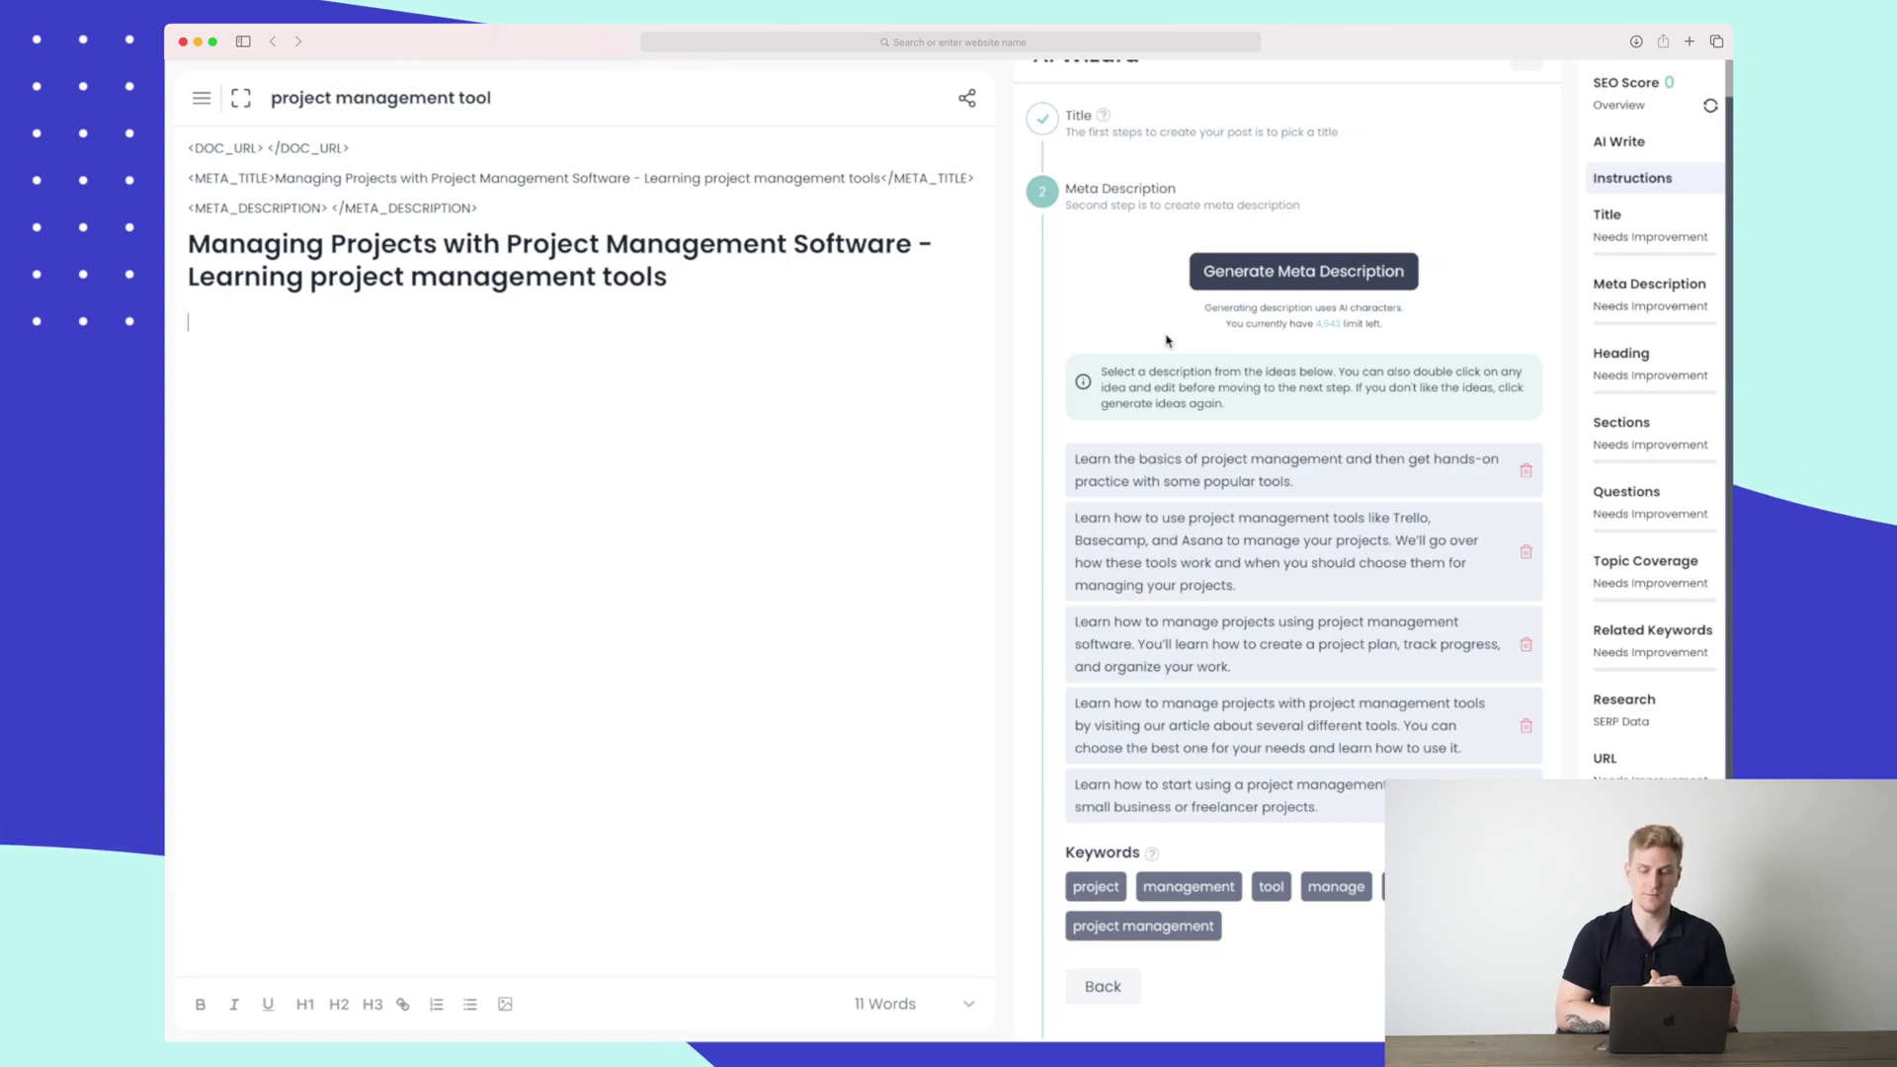
pyautogui.click(1238, 558)
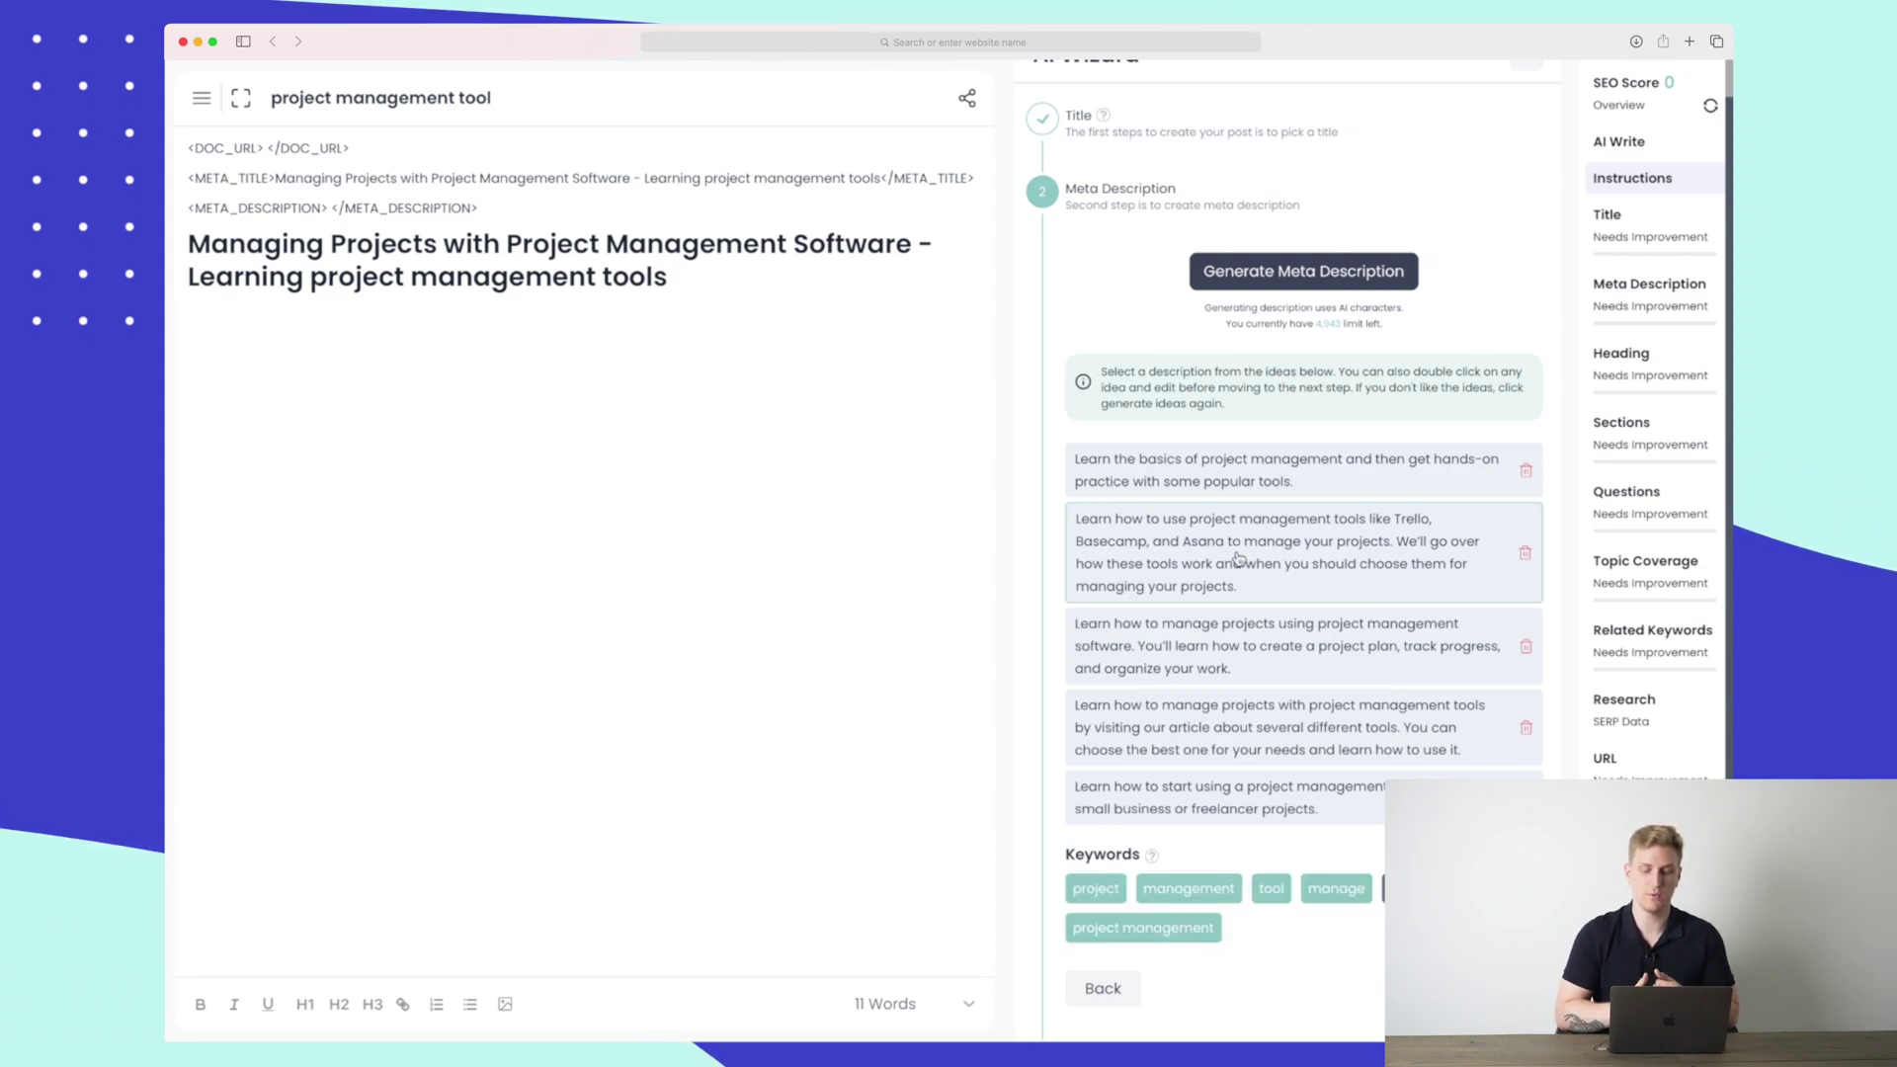
pyautogui.scroll(-1, 1238, 558)
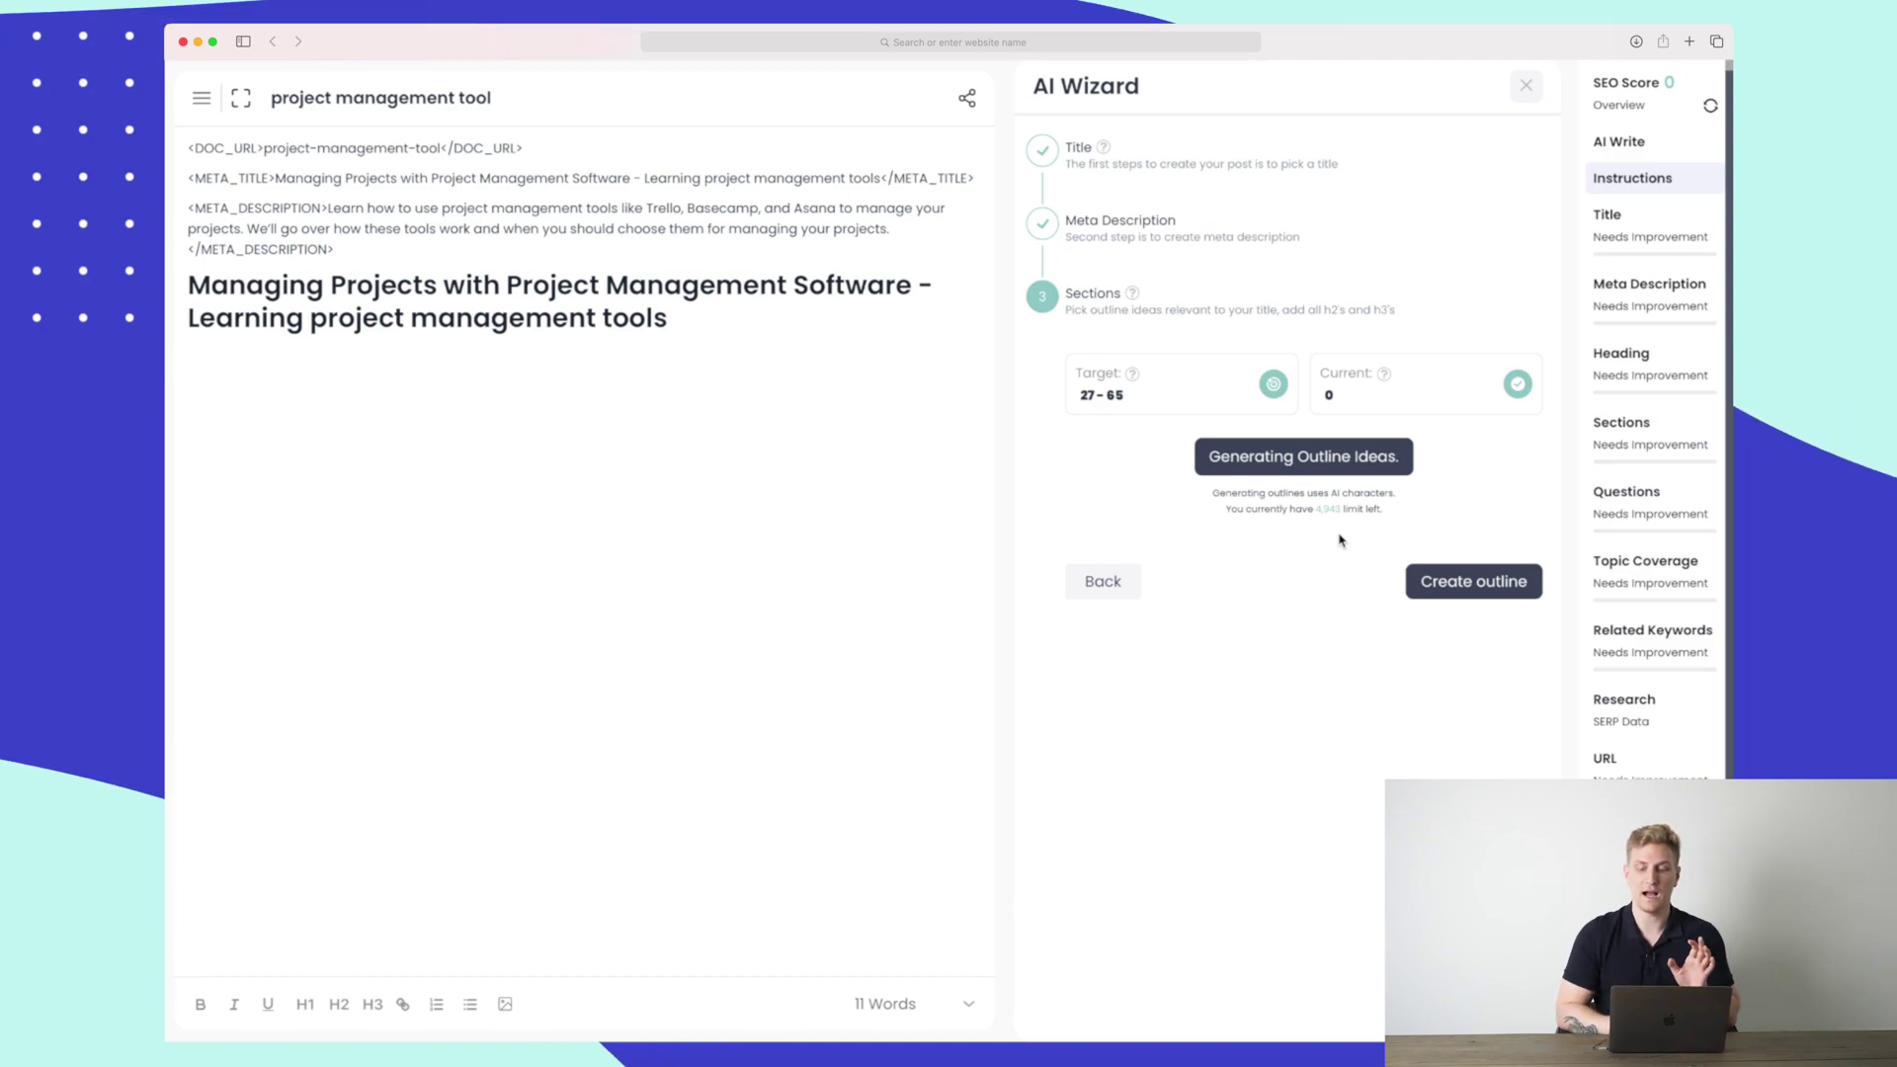
# Add 'What is Project Management Software?' and 'What is the best project management tool?' to the outline
pyautogui.moveTo(1319, 472)
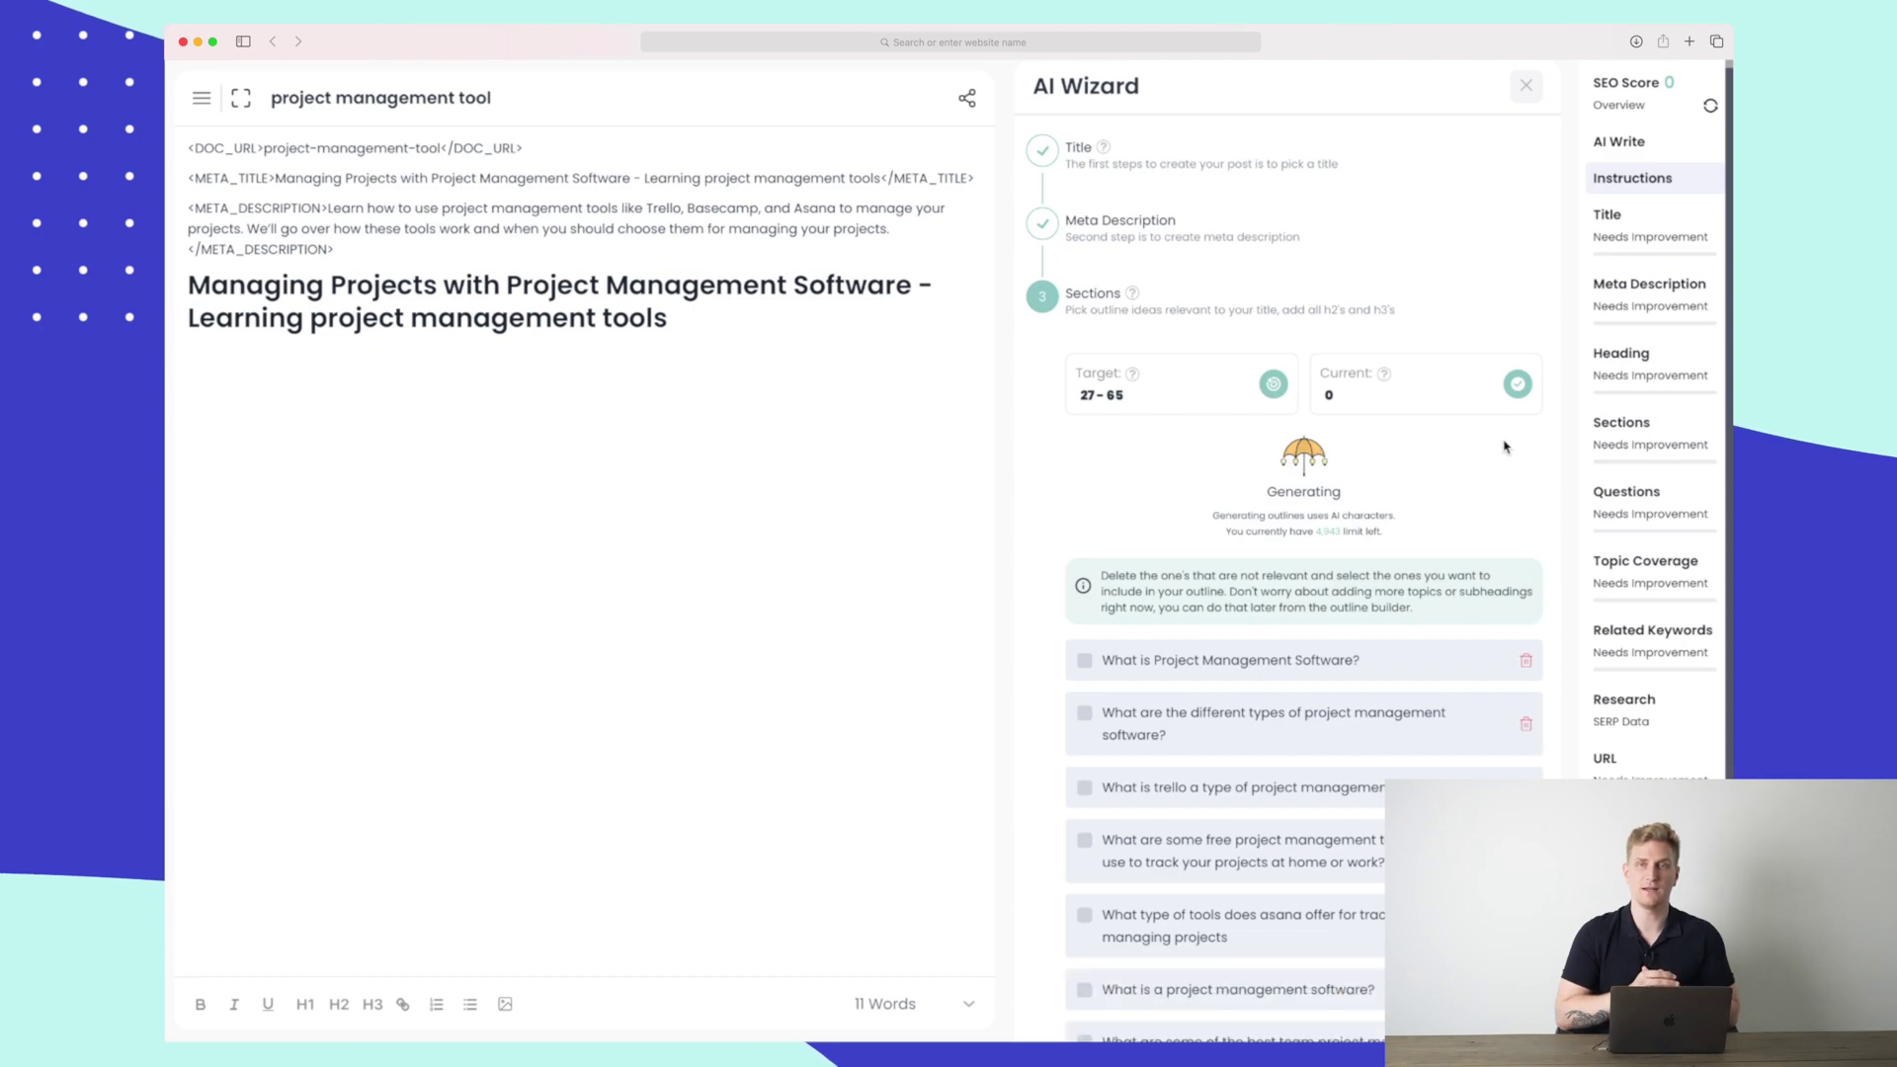
pyautogui.scroll(-5, 1504, 446)
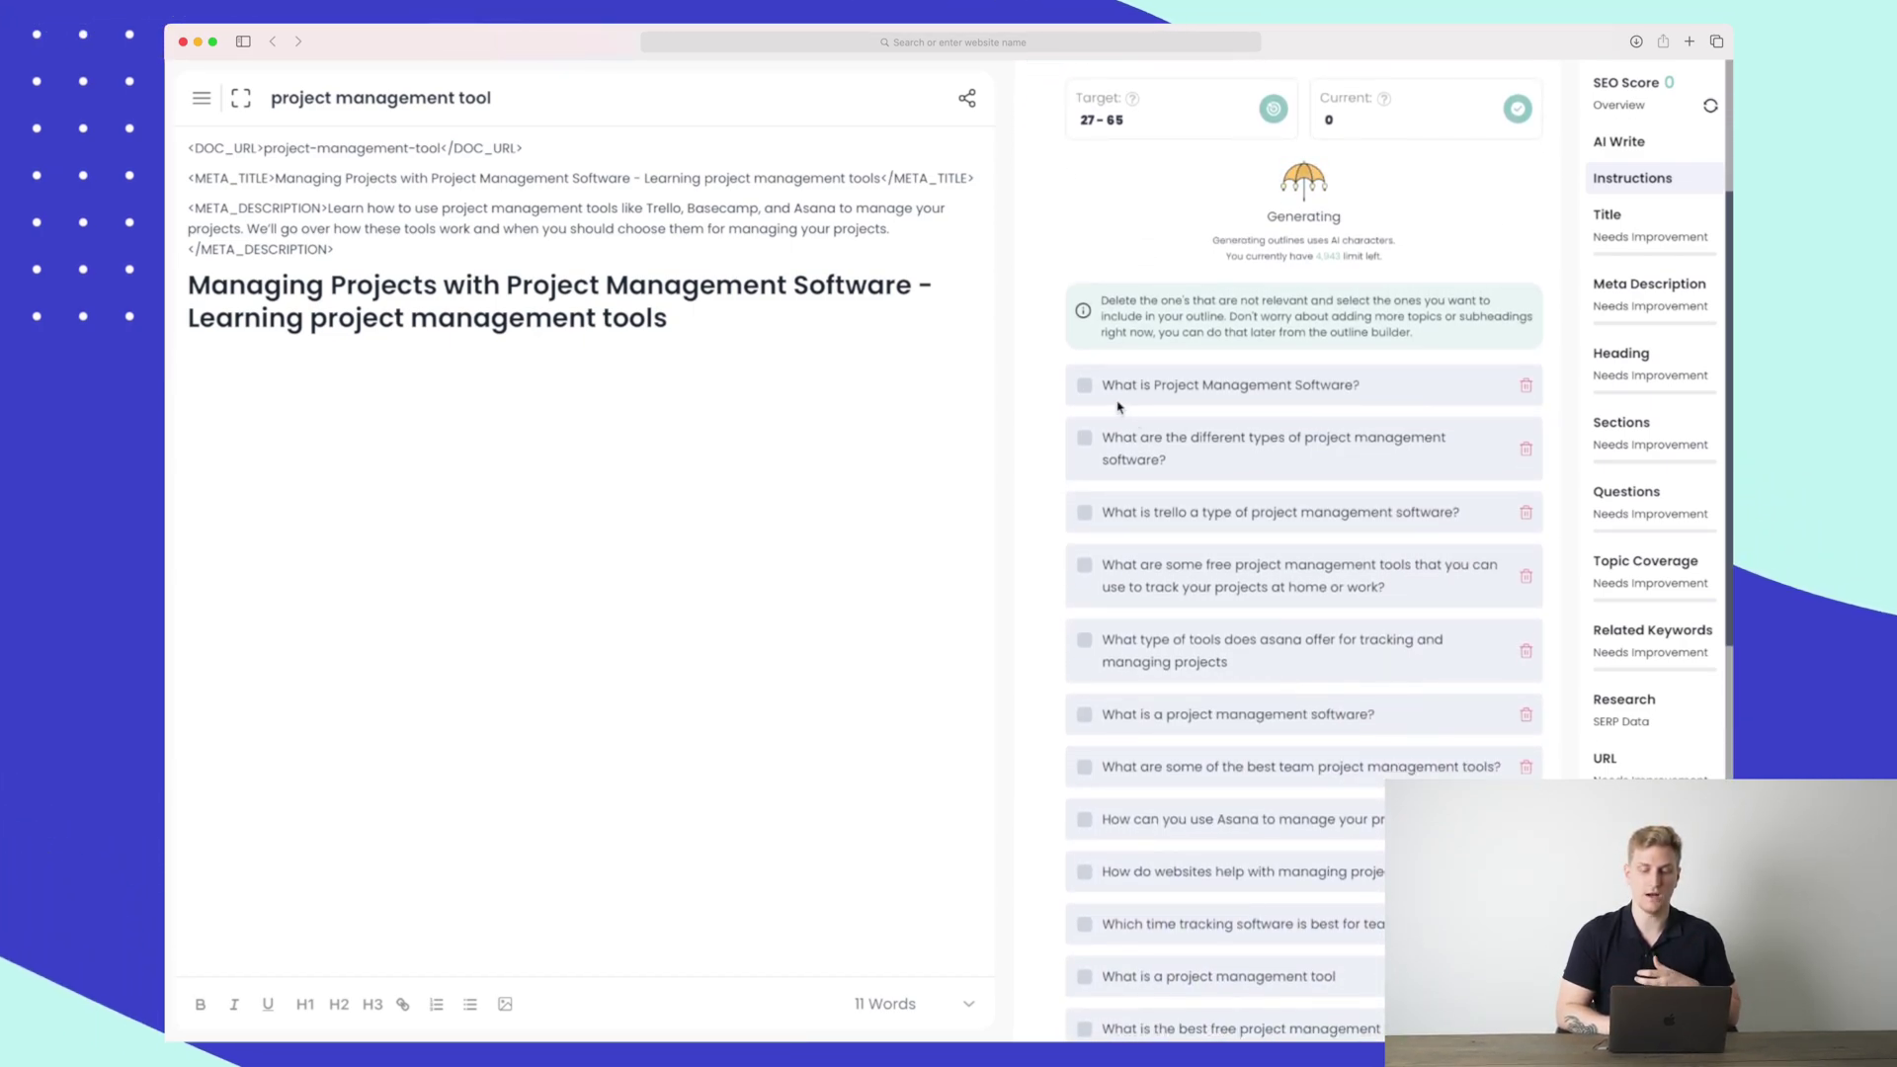
pyautogui.click(1084, 286)
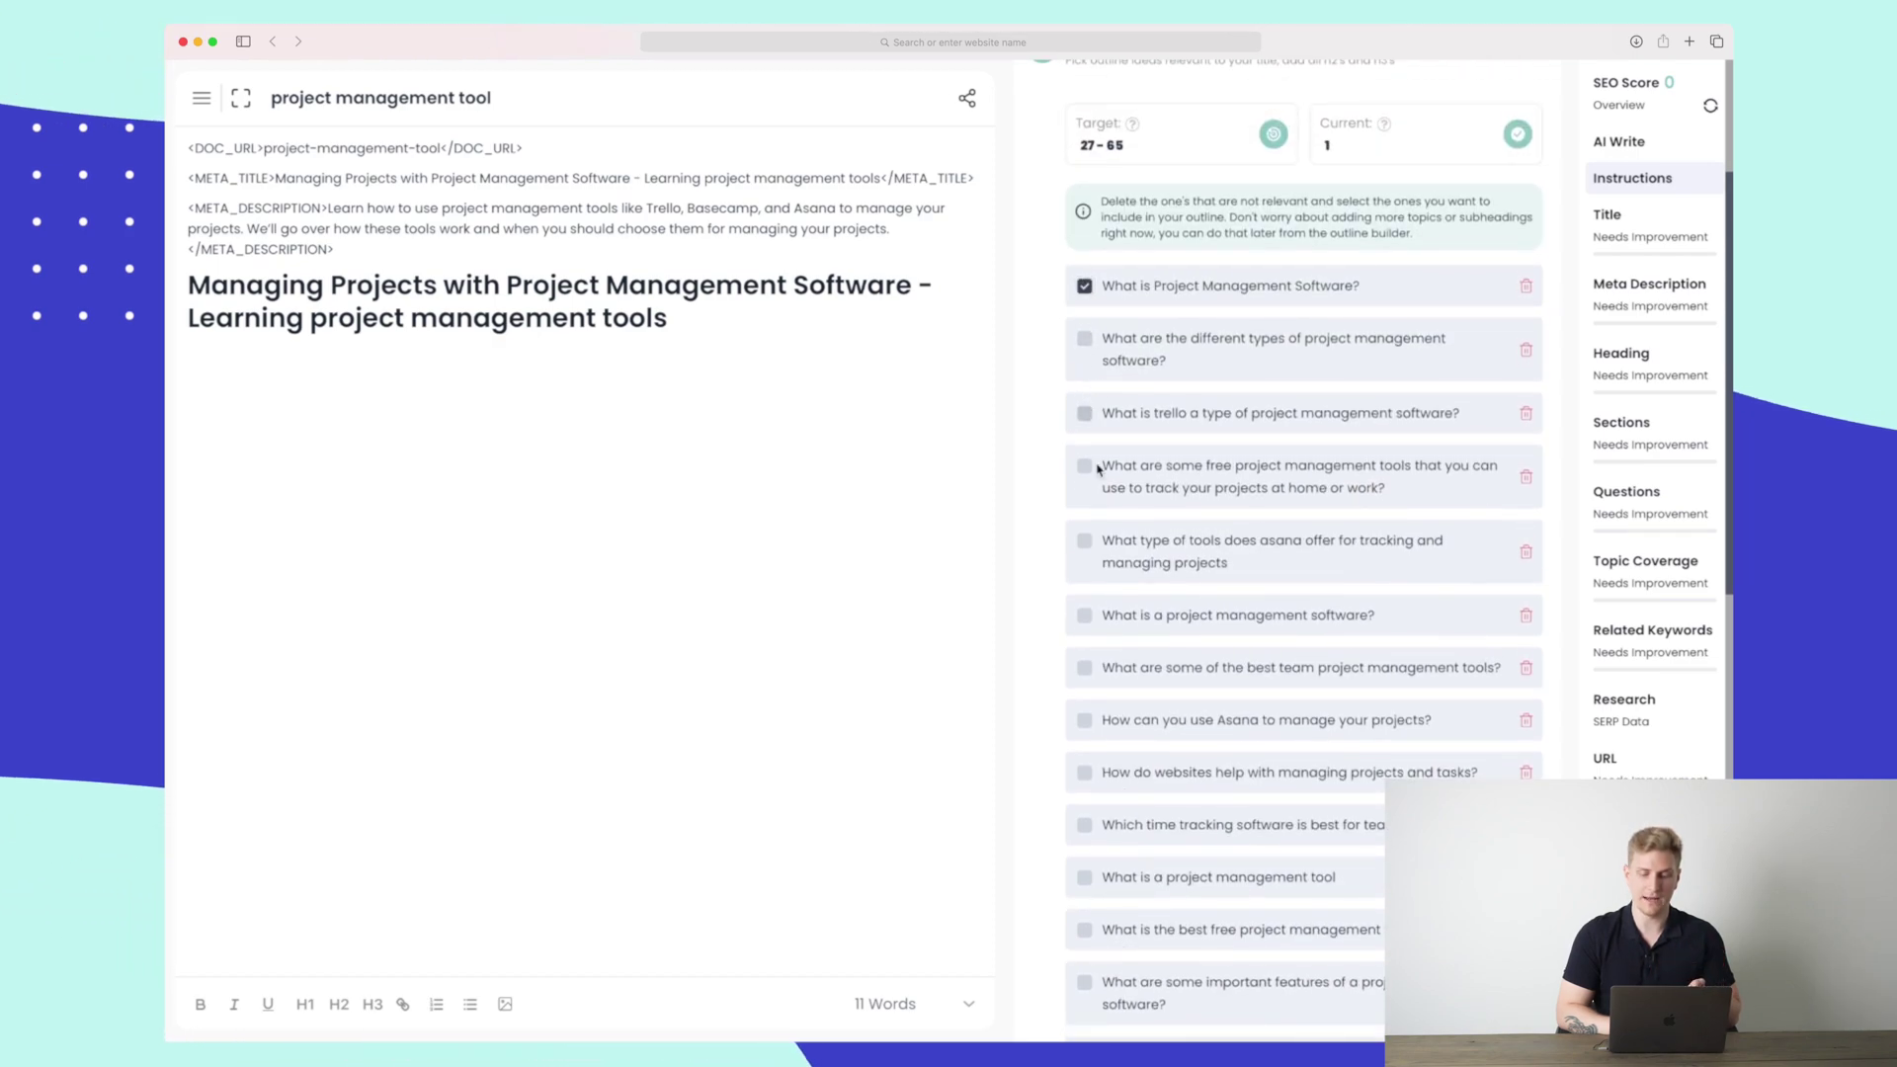
pyautogui.scroll(-10, 1084, 672)
pyautogui.click(1084, 670)
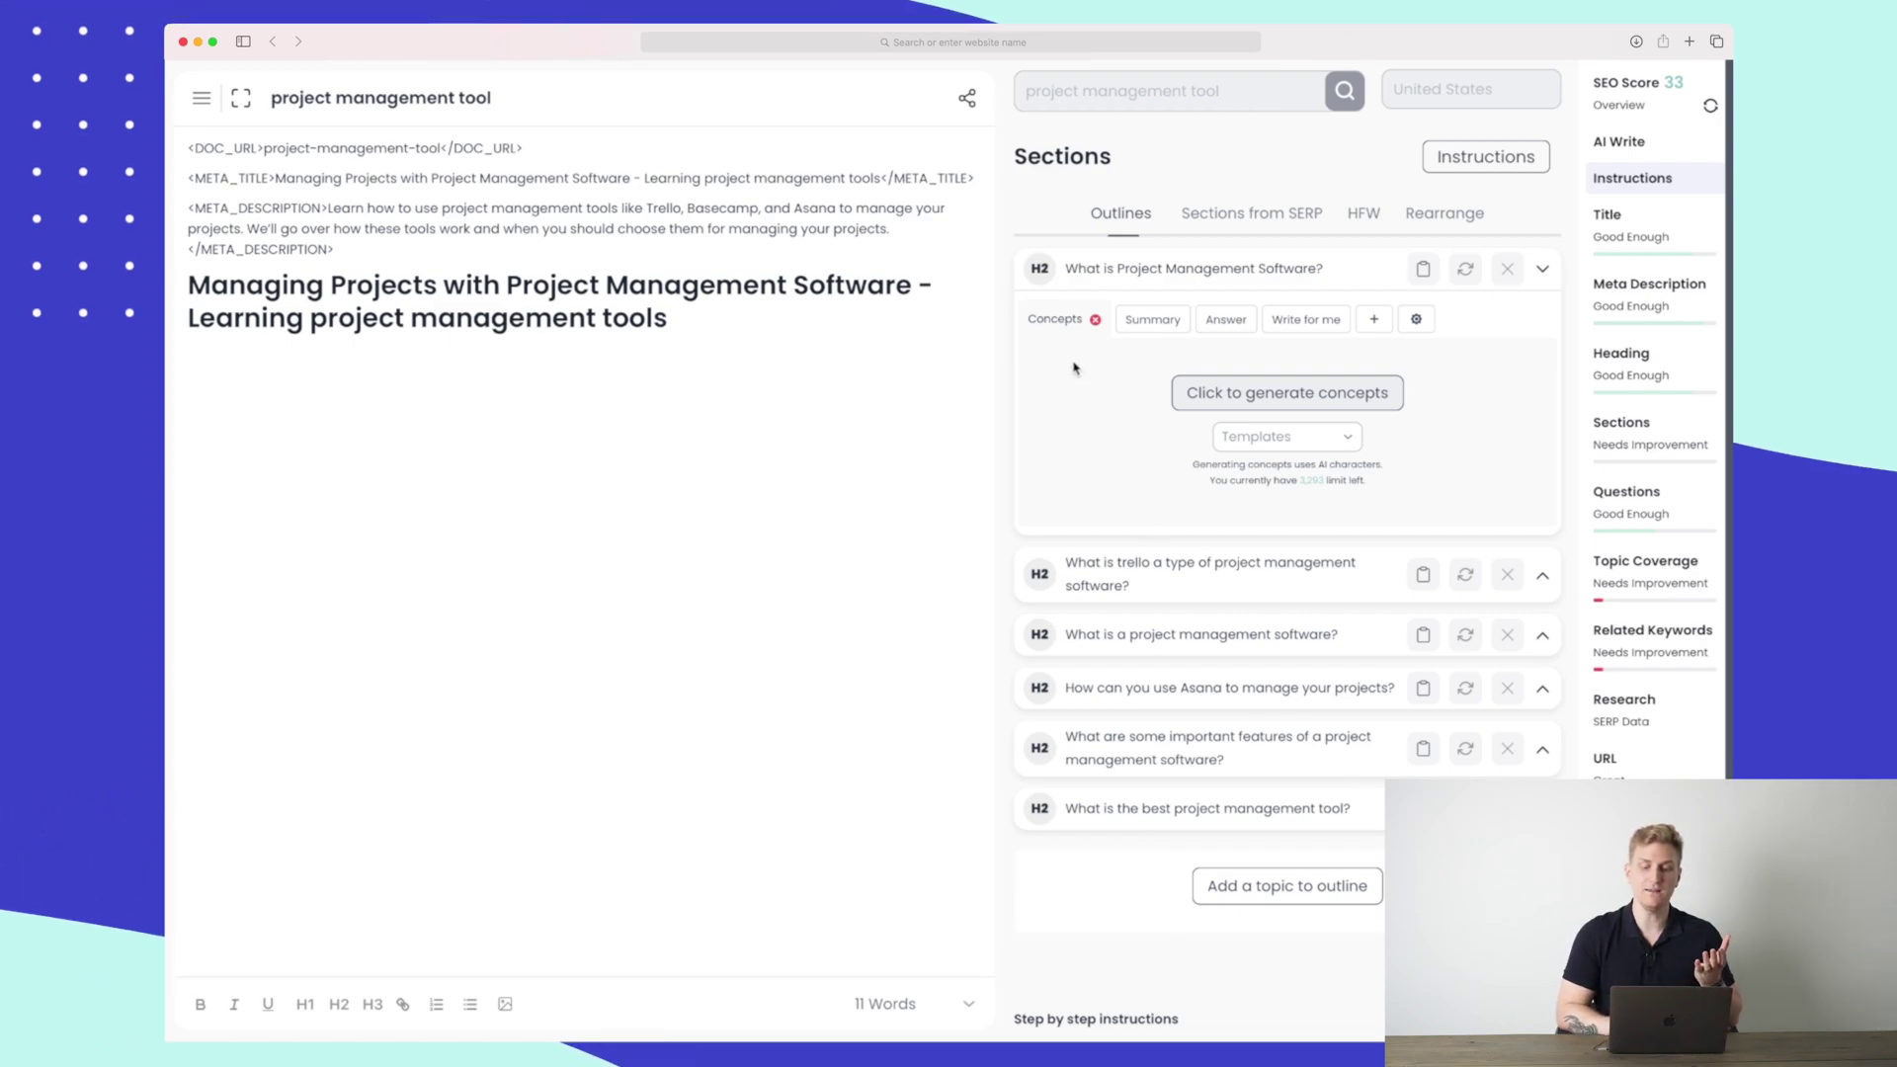
# Generate concepts for 'What is Project Management Software?': planning and scheduling, and stakeholder collaboration
pyautogui.click(1274, 394)
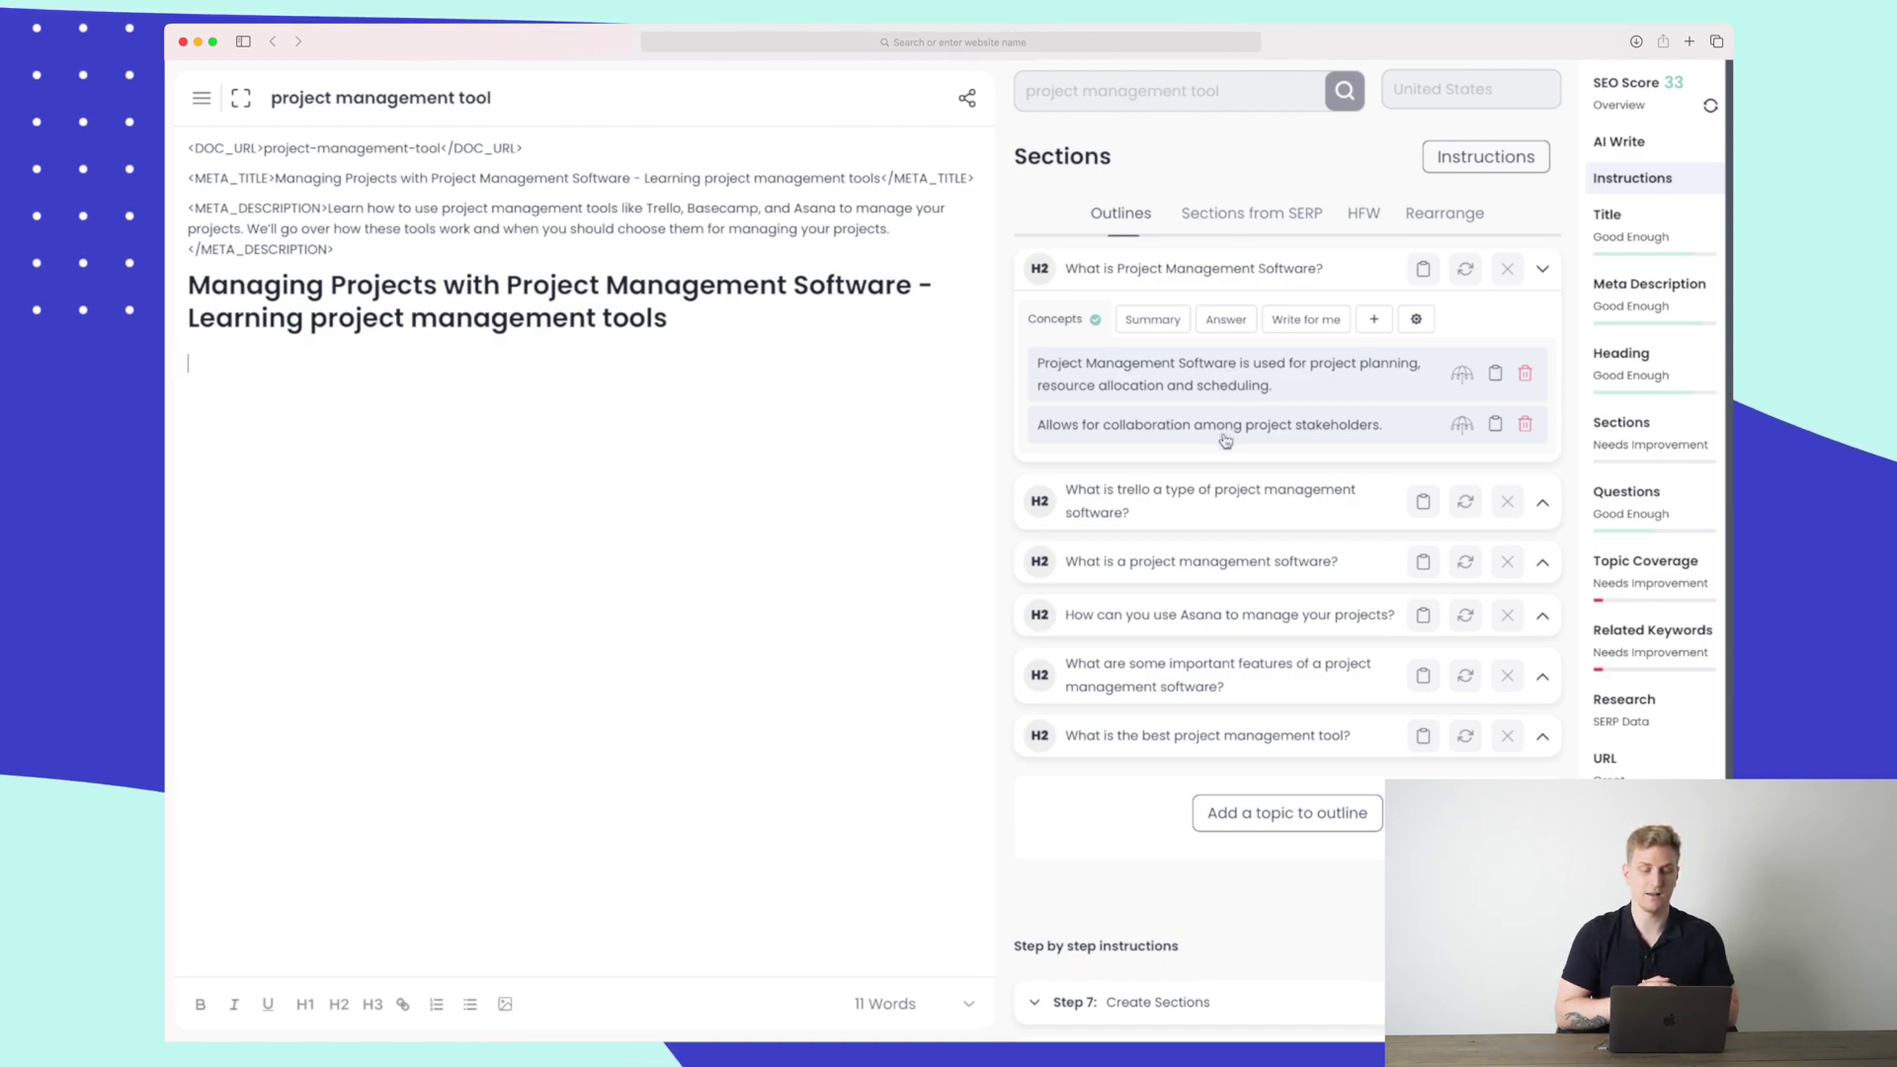
pyautogui.moveTo(1461, 432)
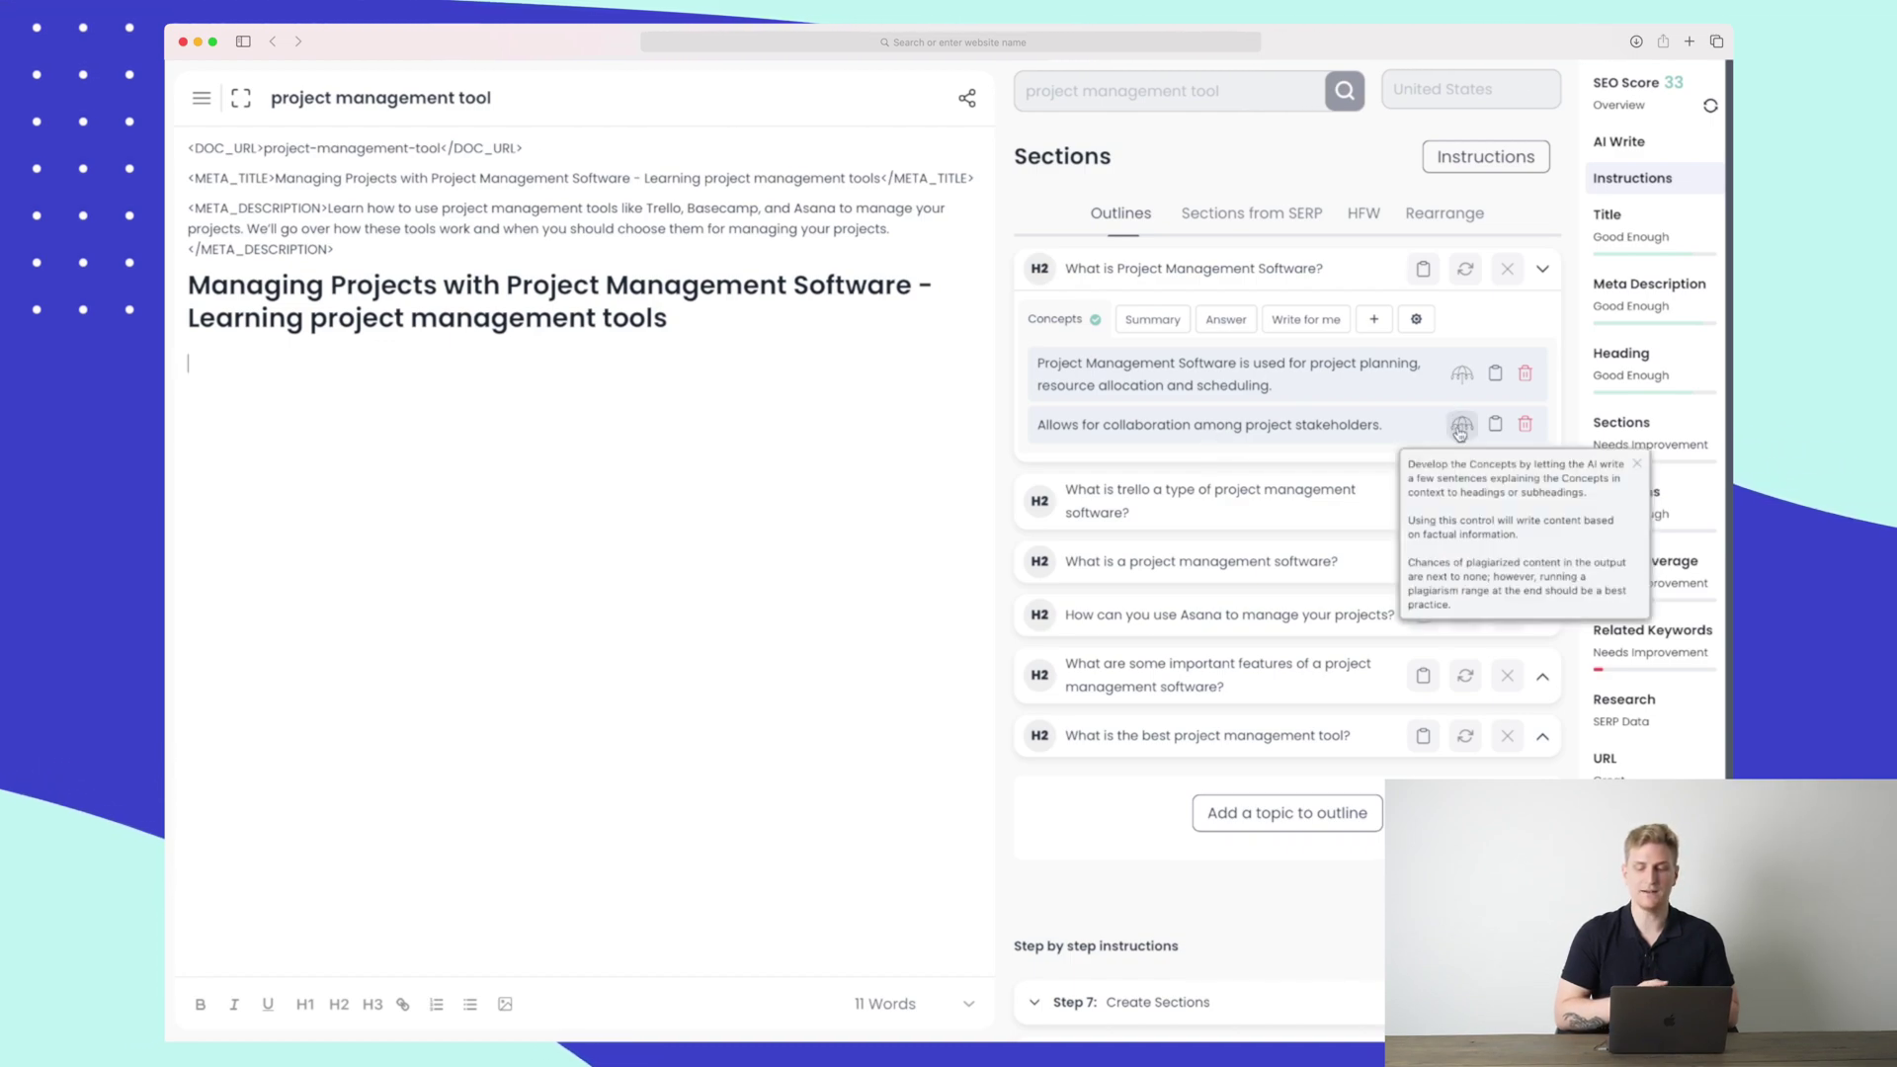
# Develop the stakeholder collaboration concept into two AI-written paragraphs, bringing the document to 154 words
pyautogui.click(1460, 432)
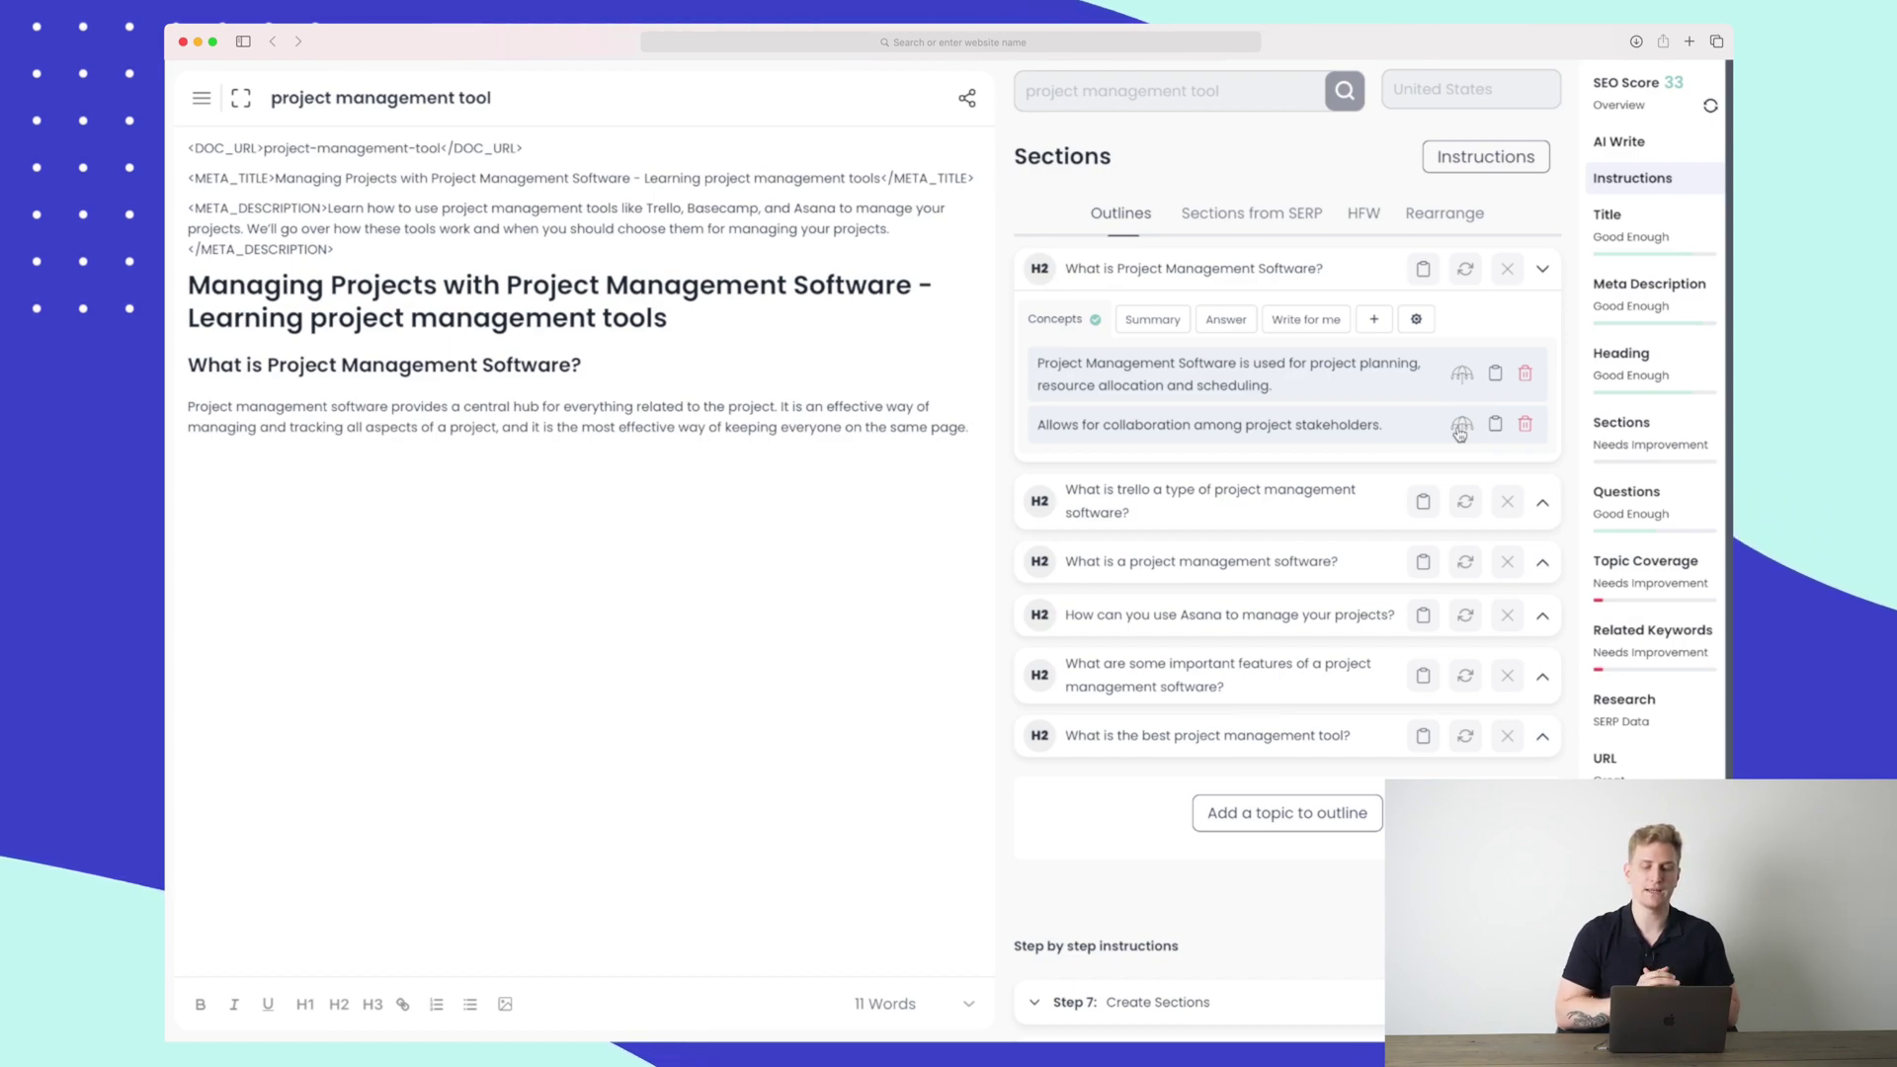
pyautogui.moveTo(1164, 317)
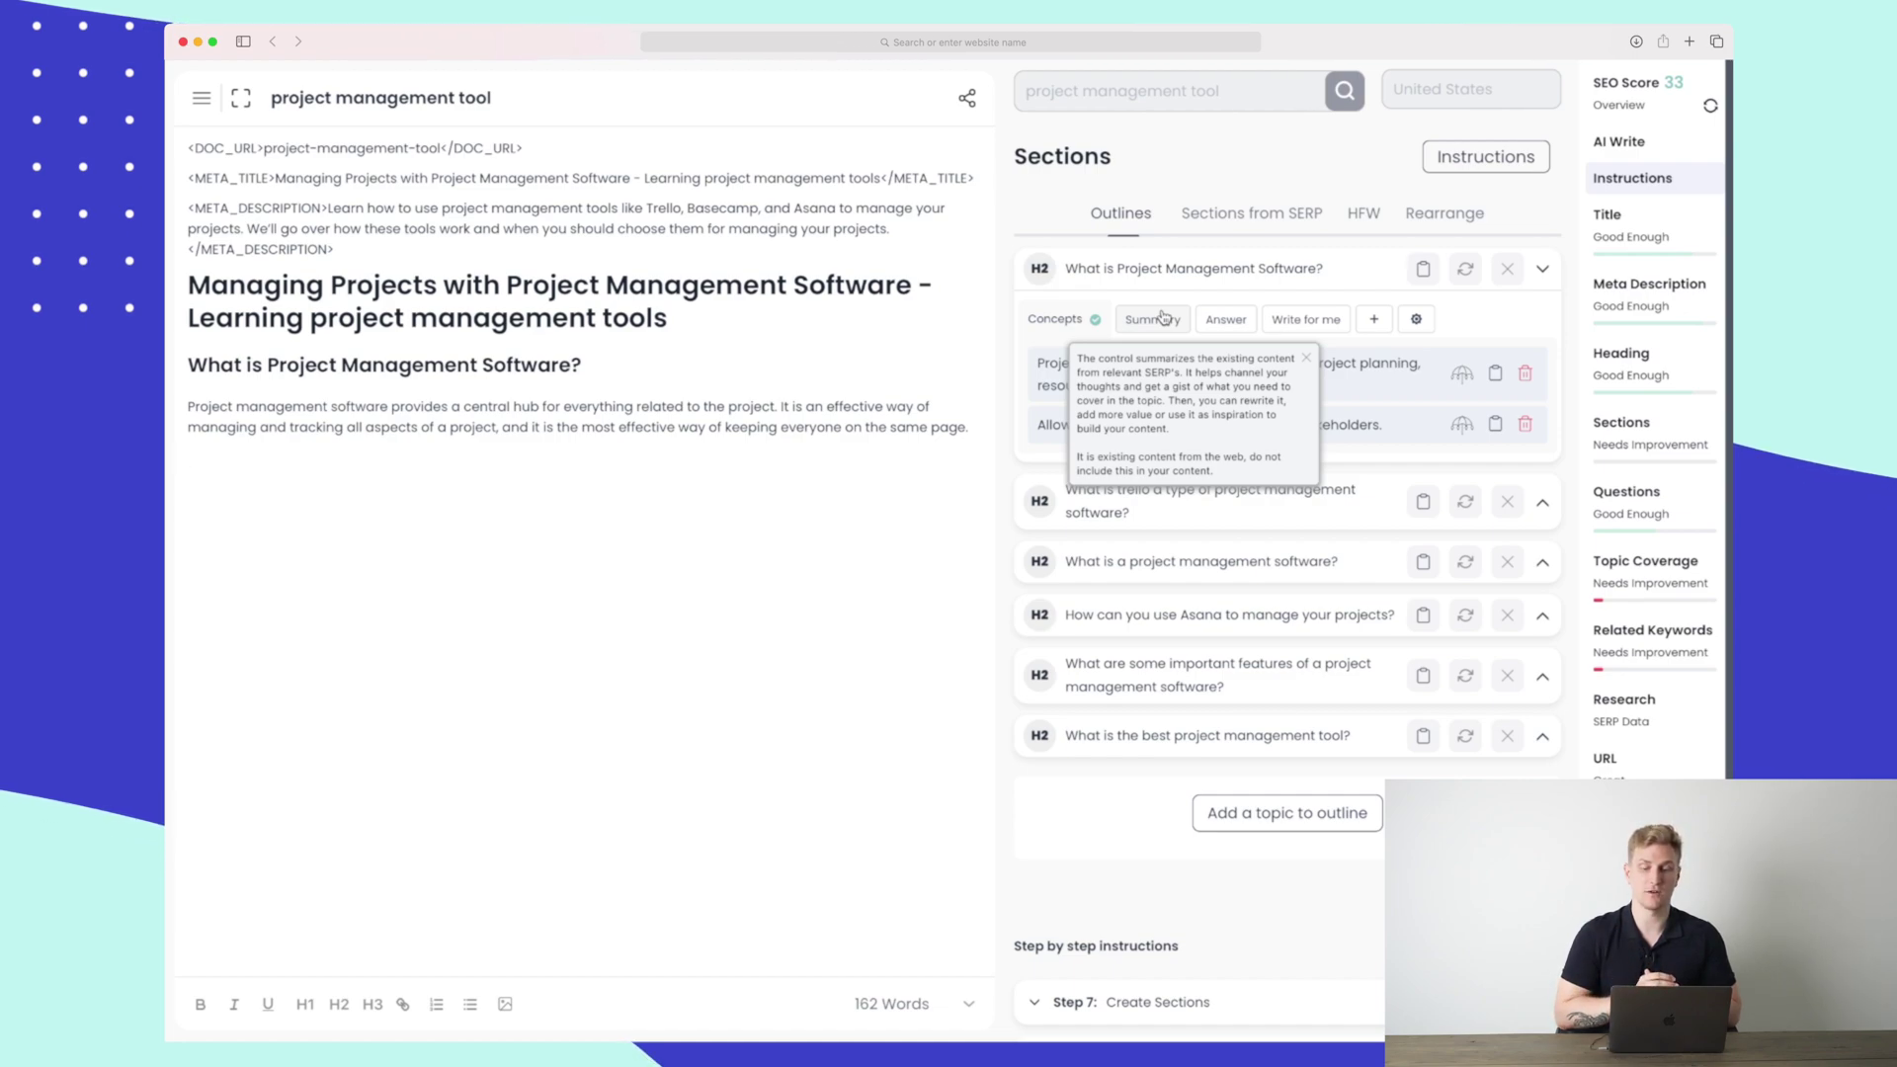
pyautogui.moveTo(1237, 323)
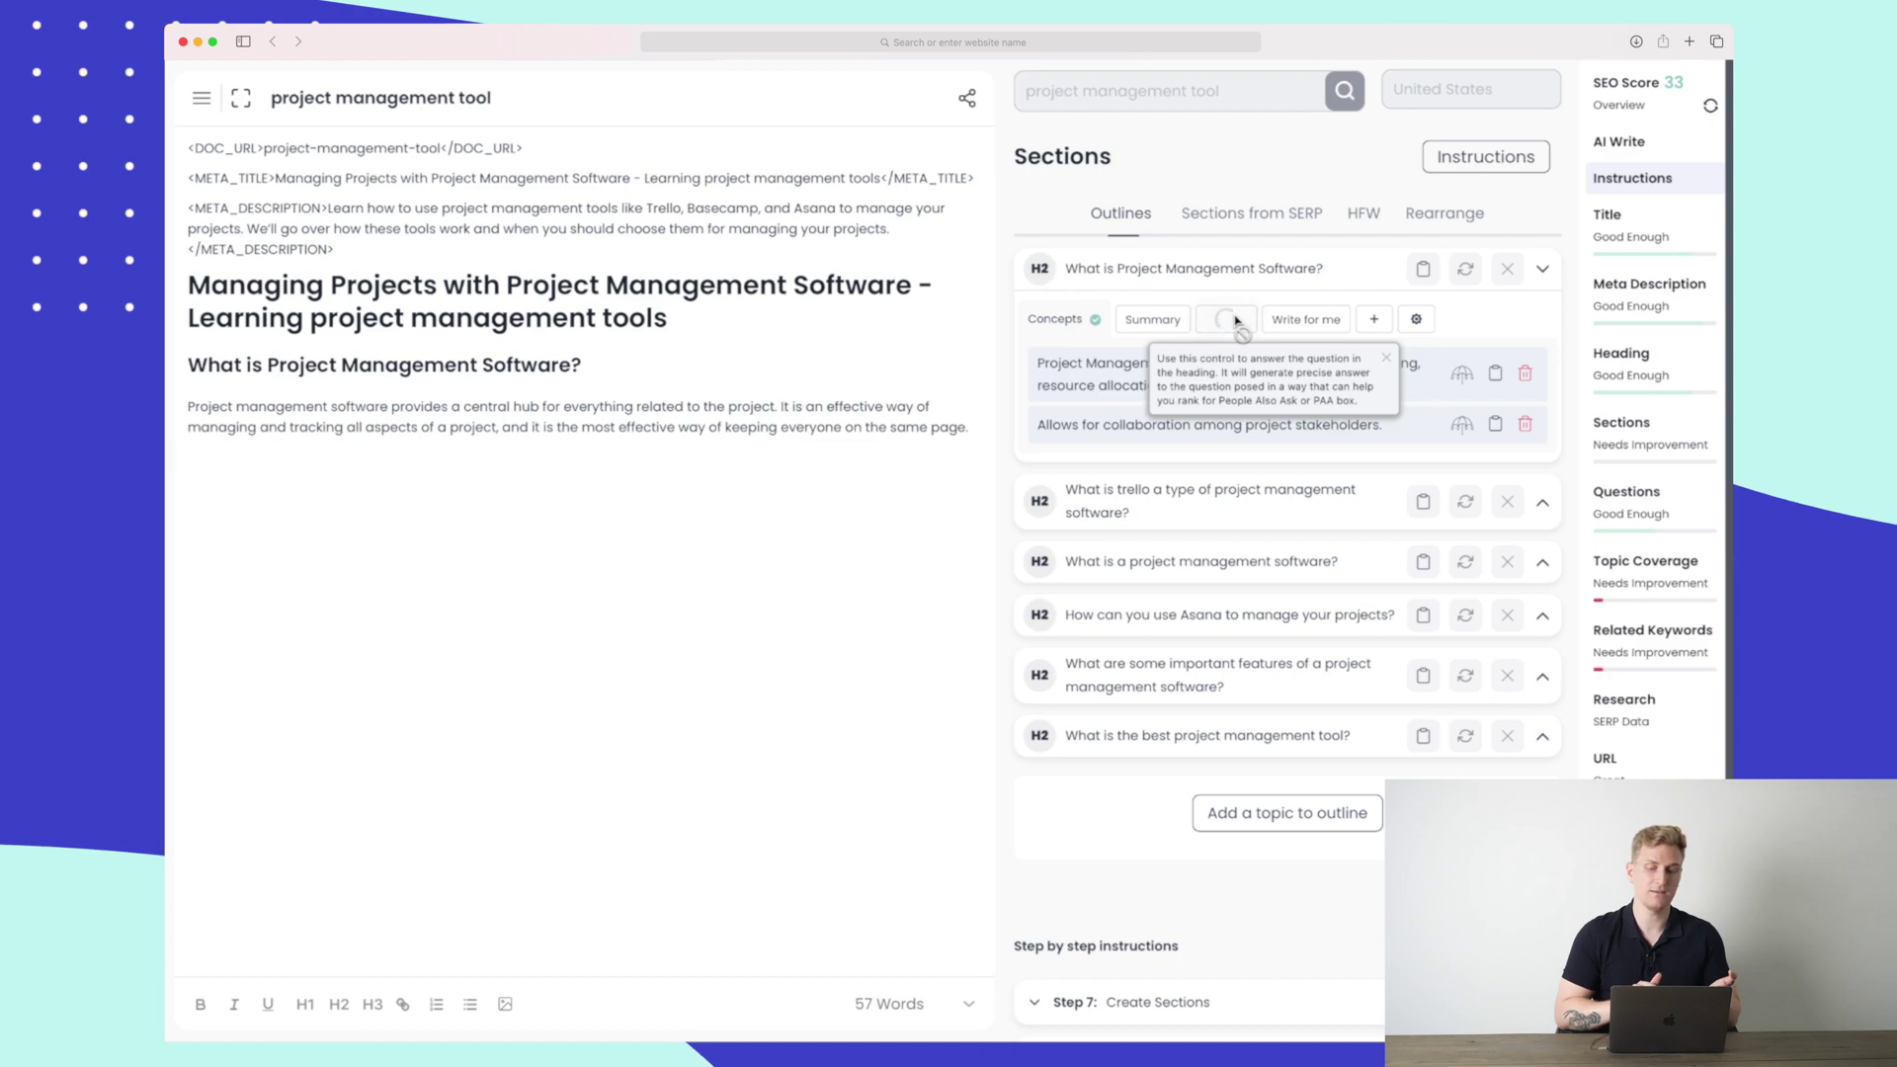
pyautogui.click(1312, 326)
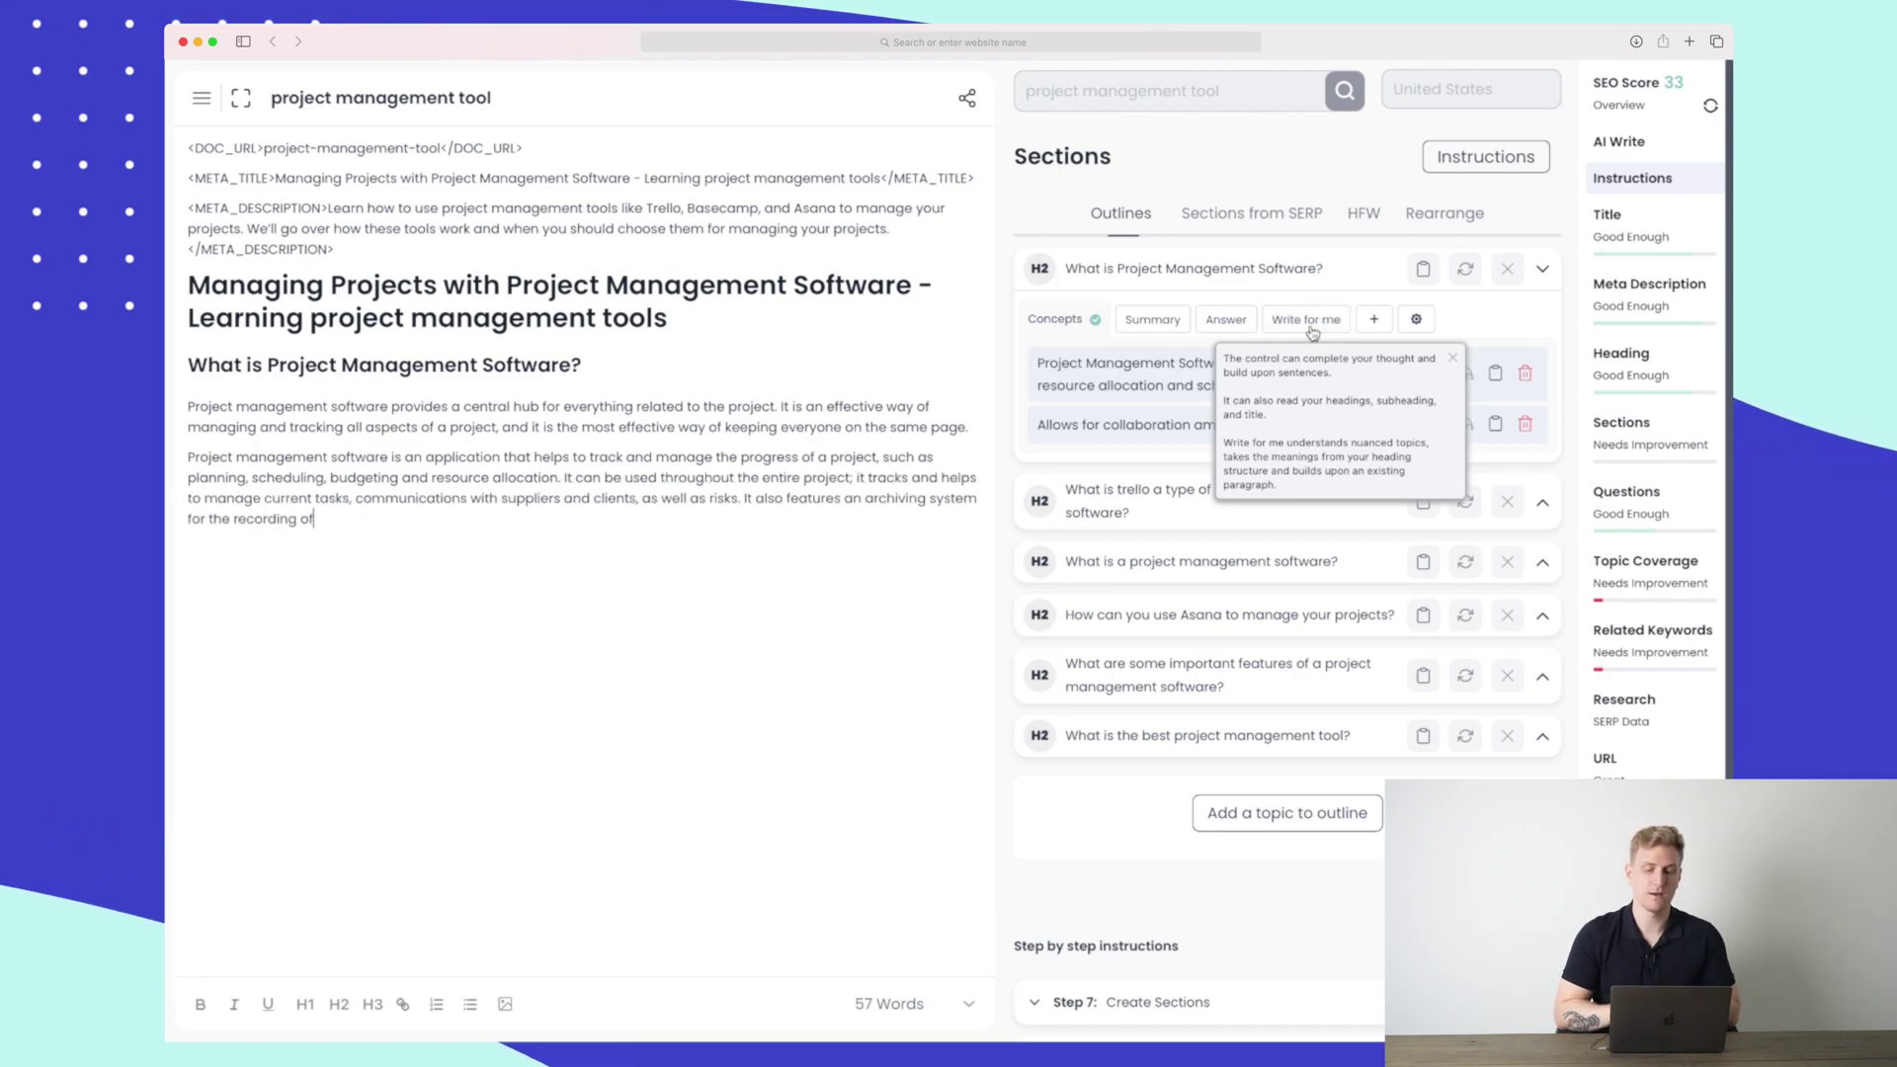
pyautogui.click(1312, 326)
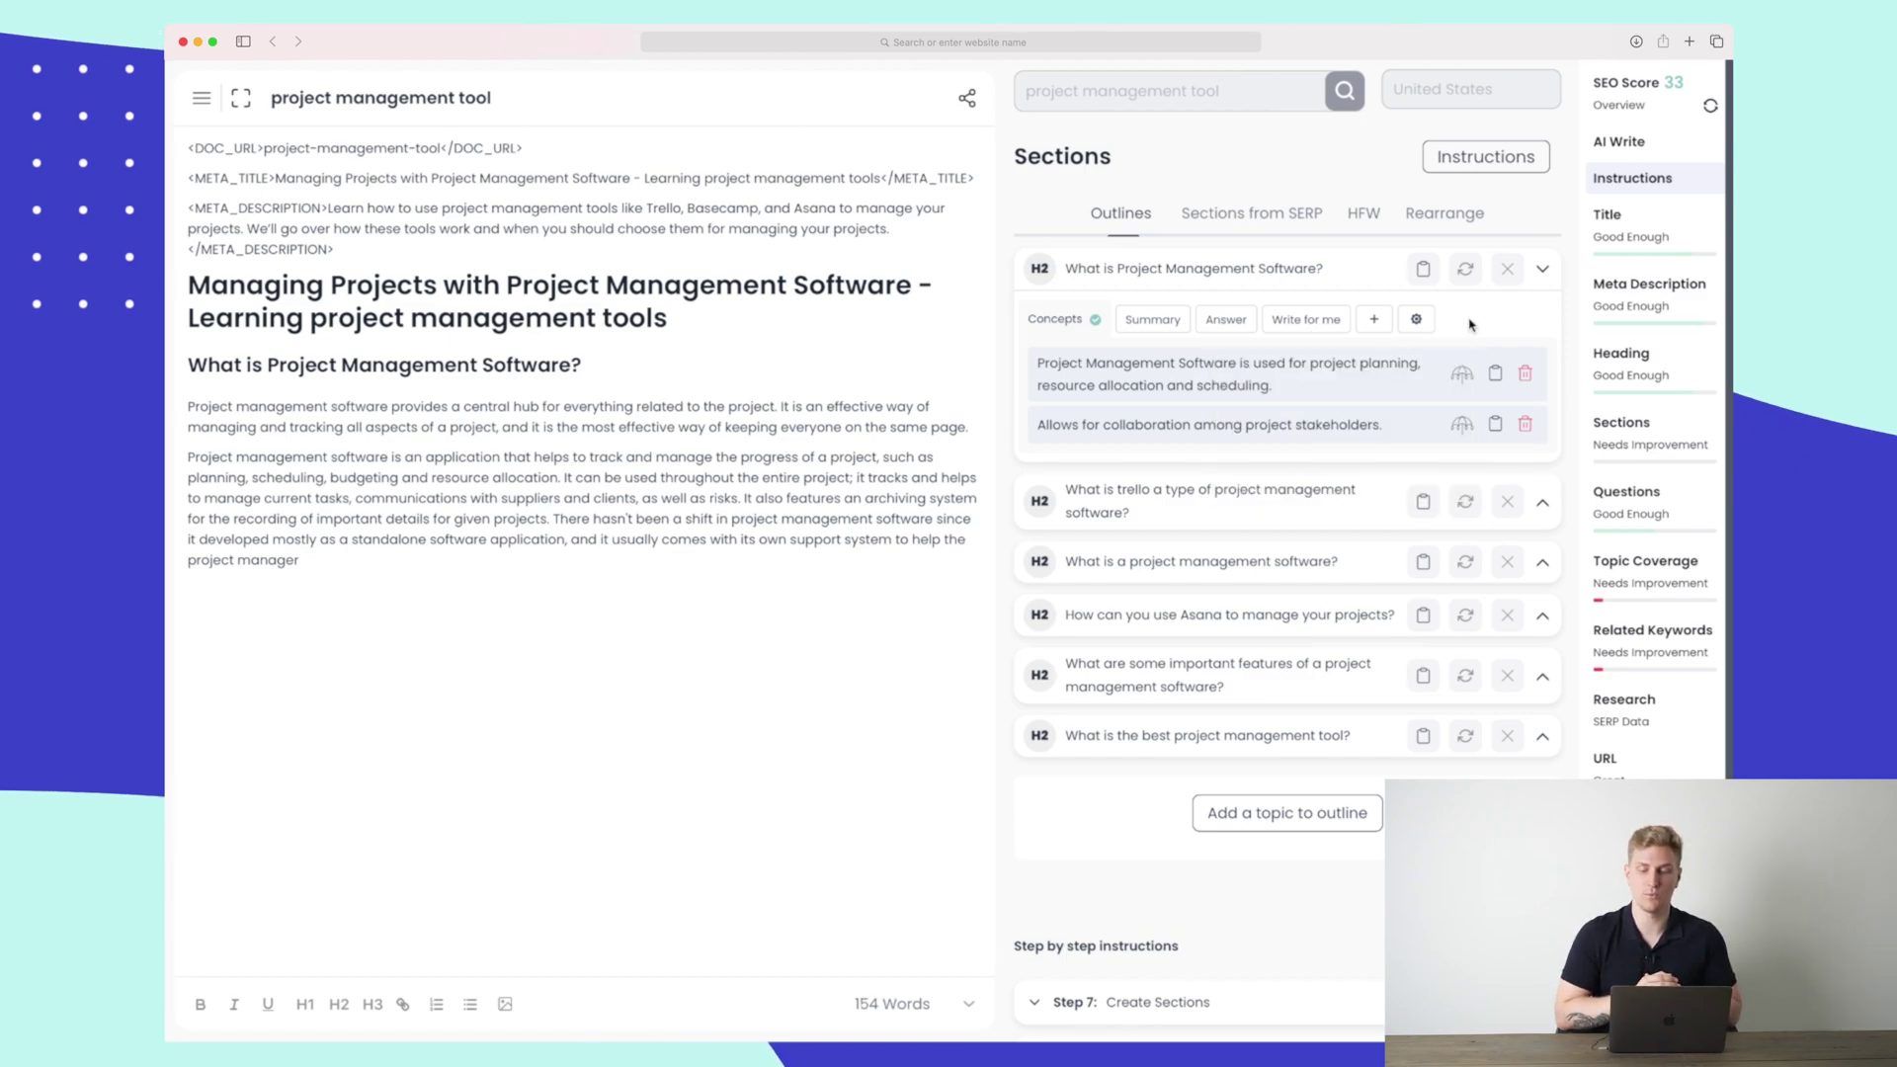
pyautogui.moveTo(1387, 324)
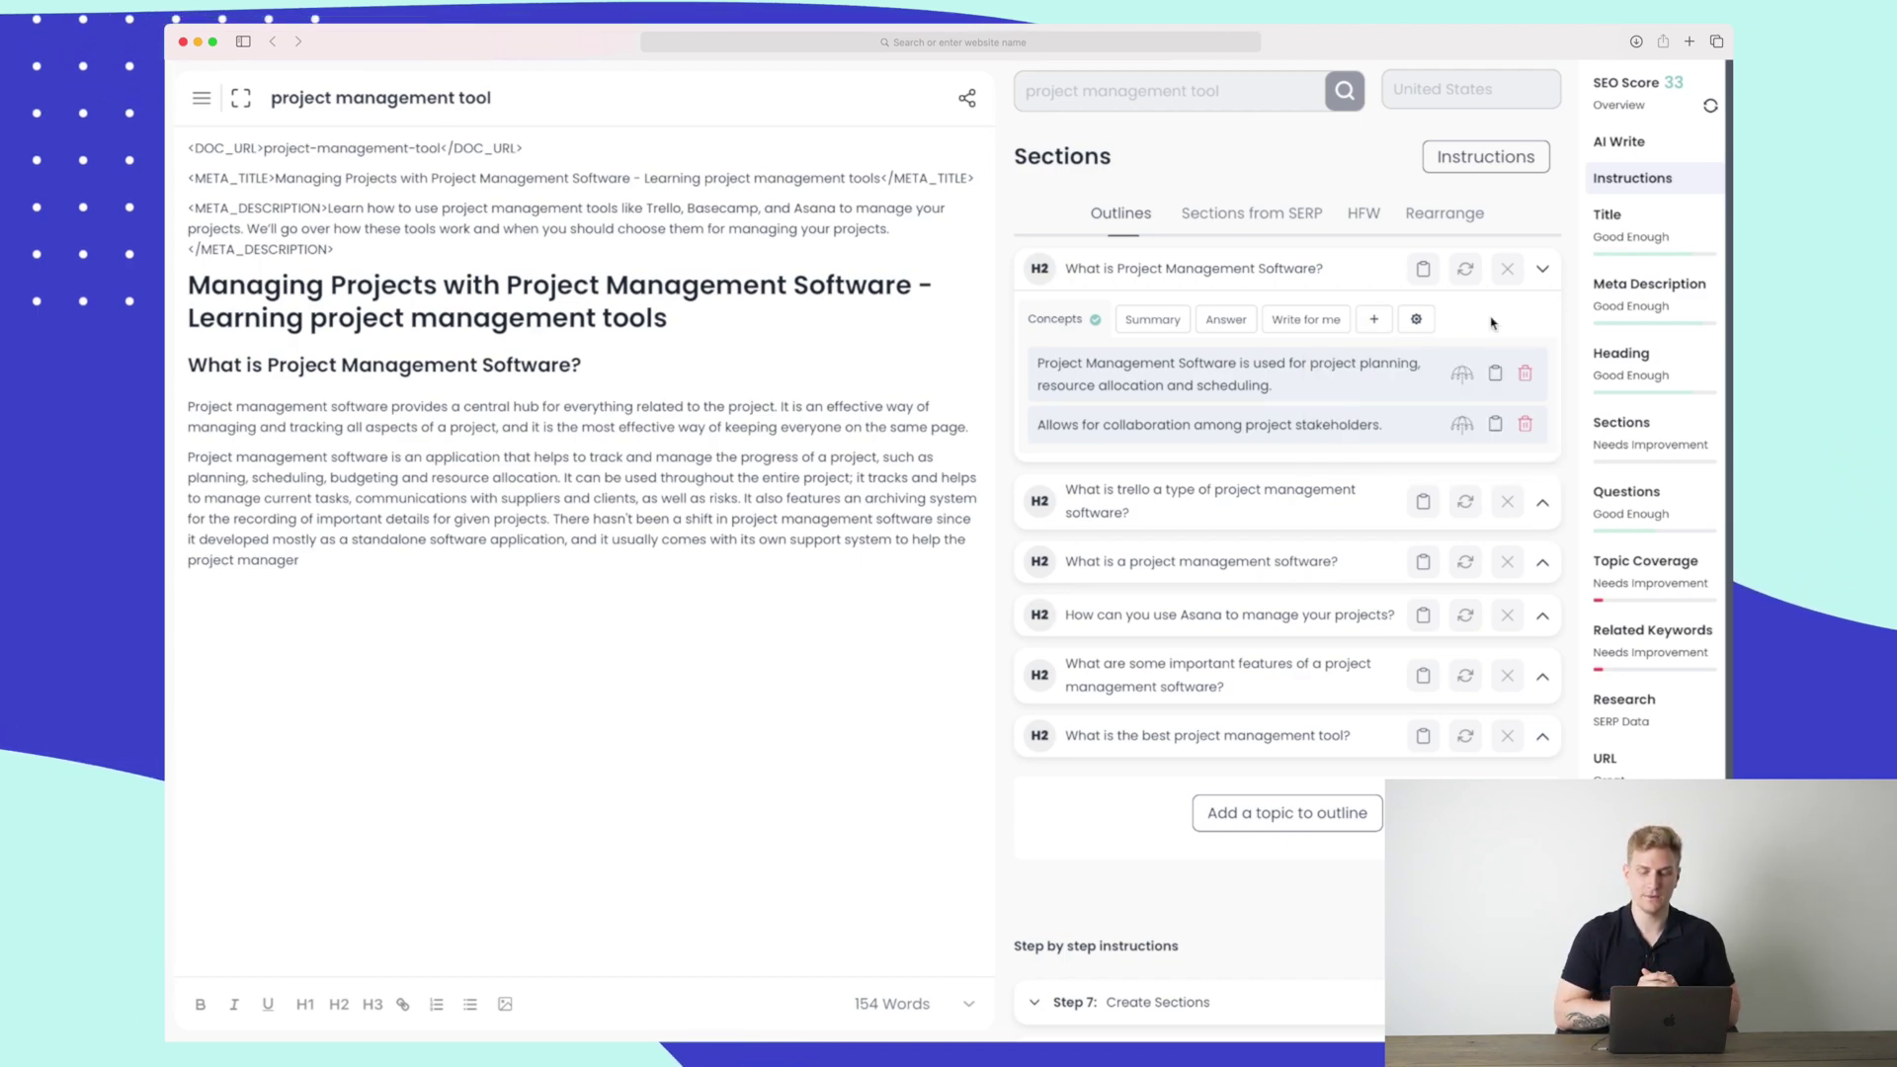
pyautogui.scroll(-2, 1491, 323)
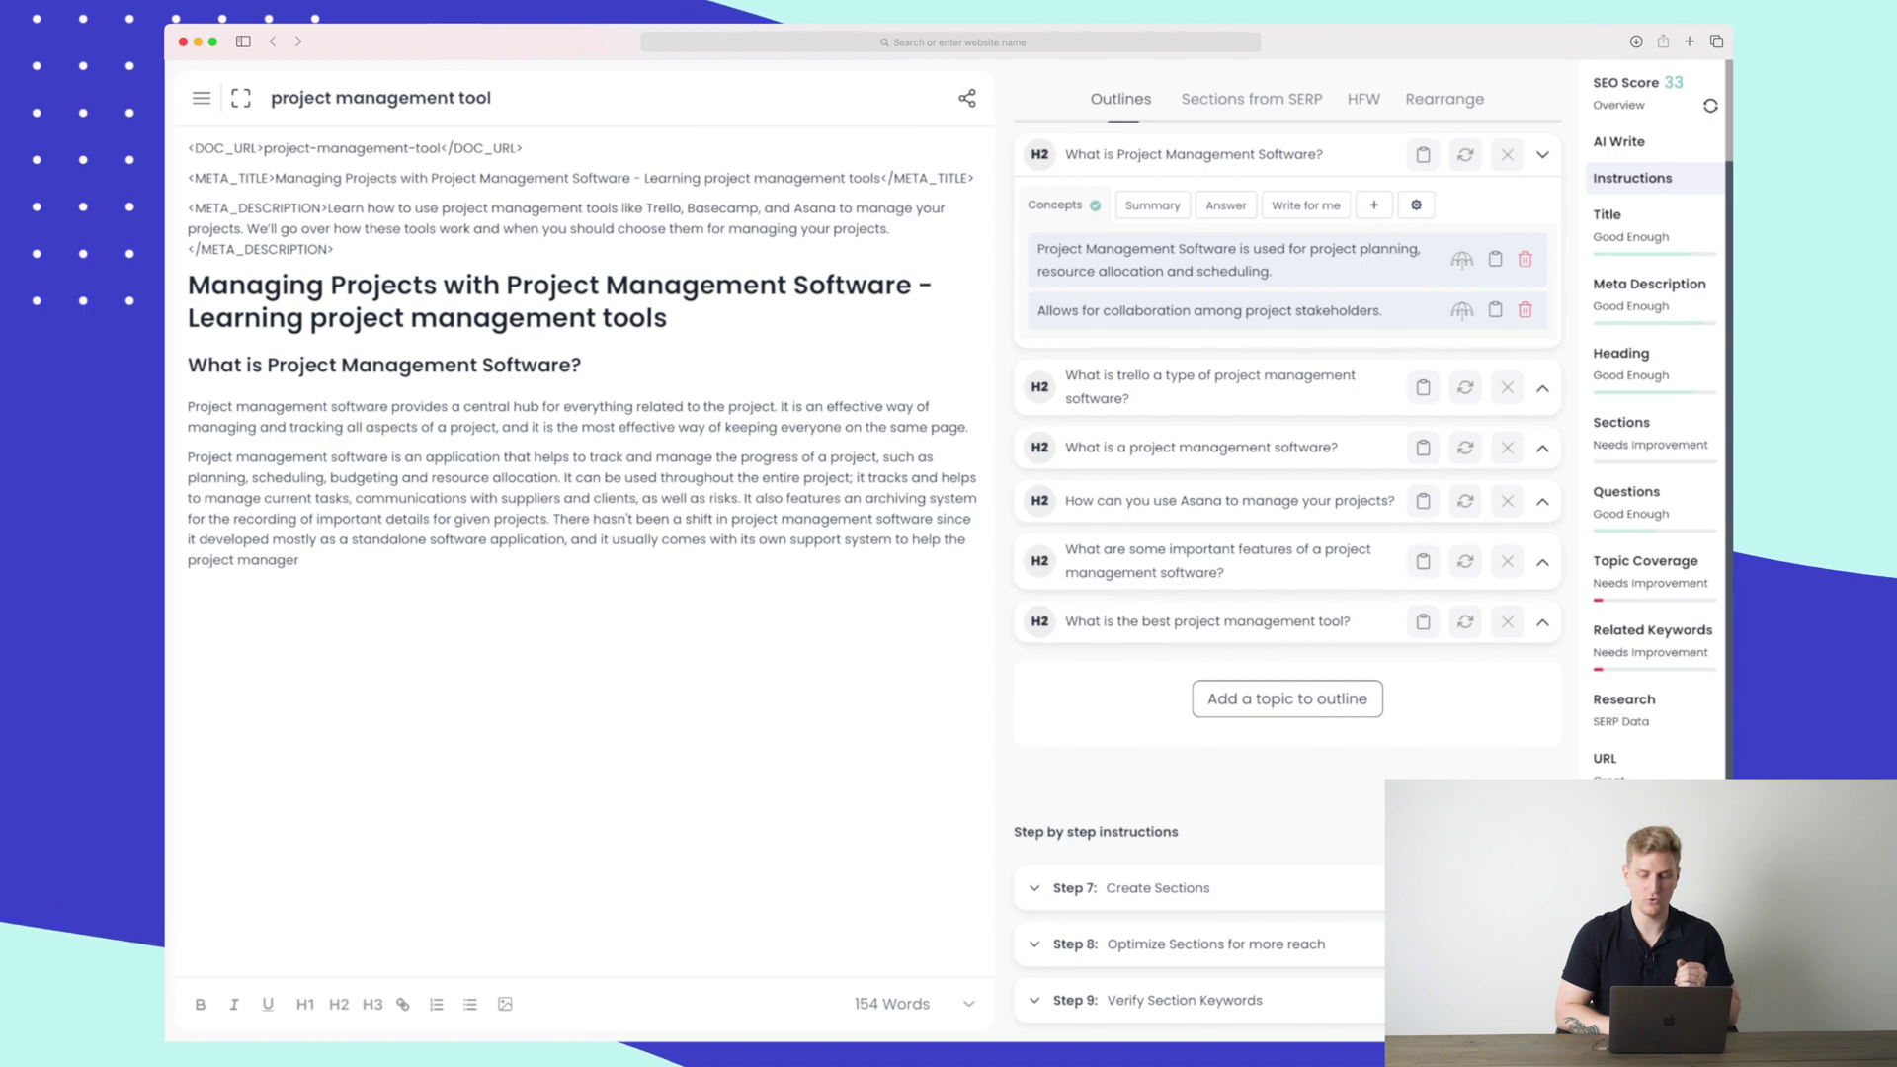
pyautogui.scroll(2, 1277, 225)
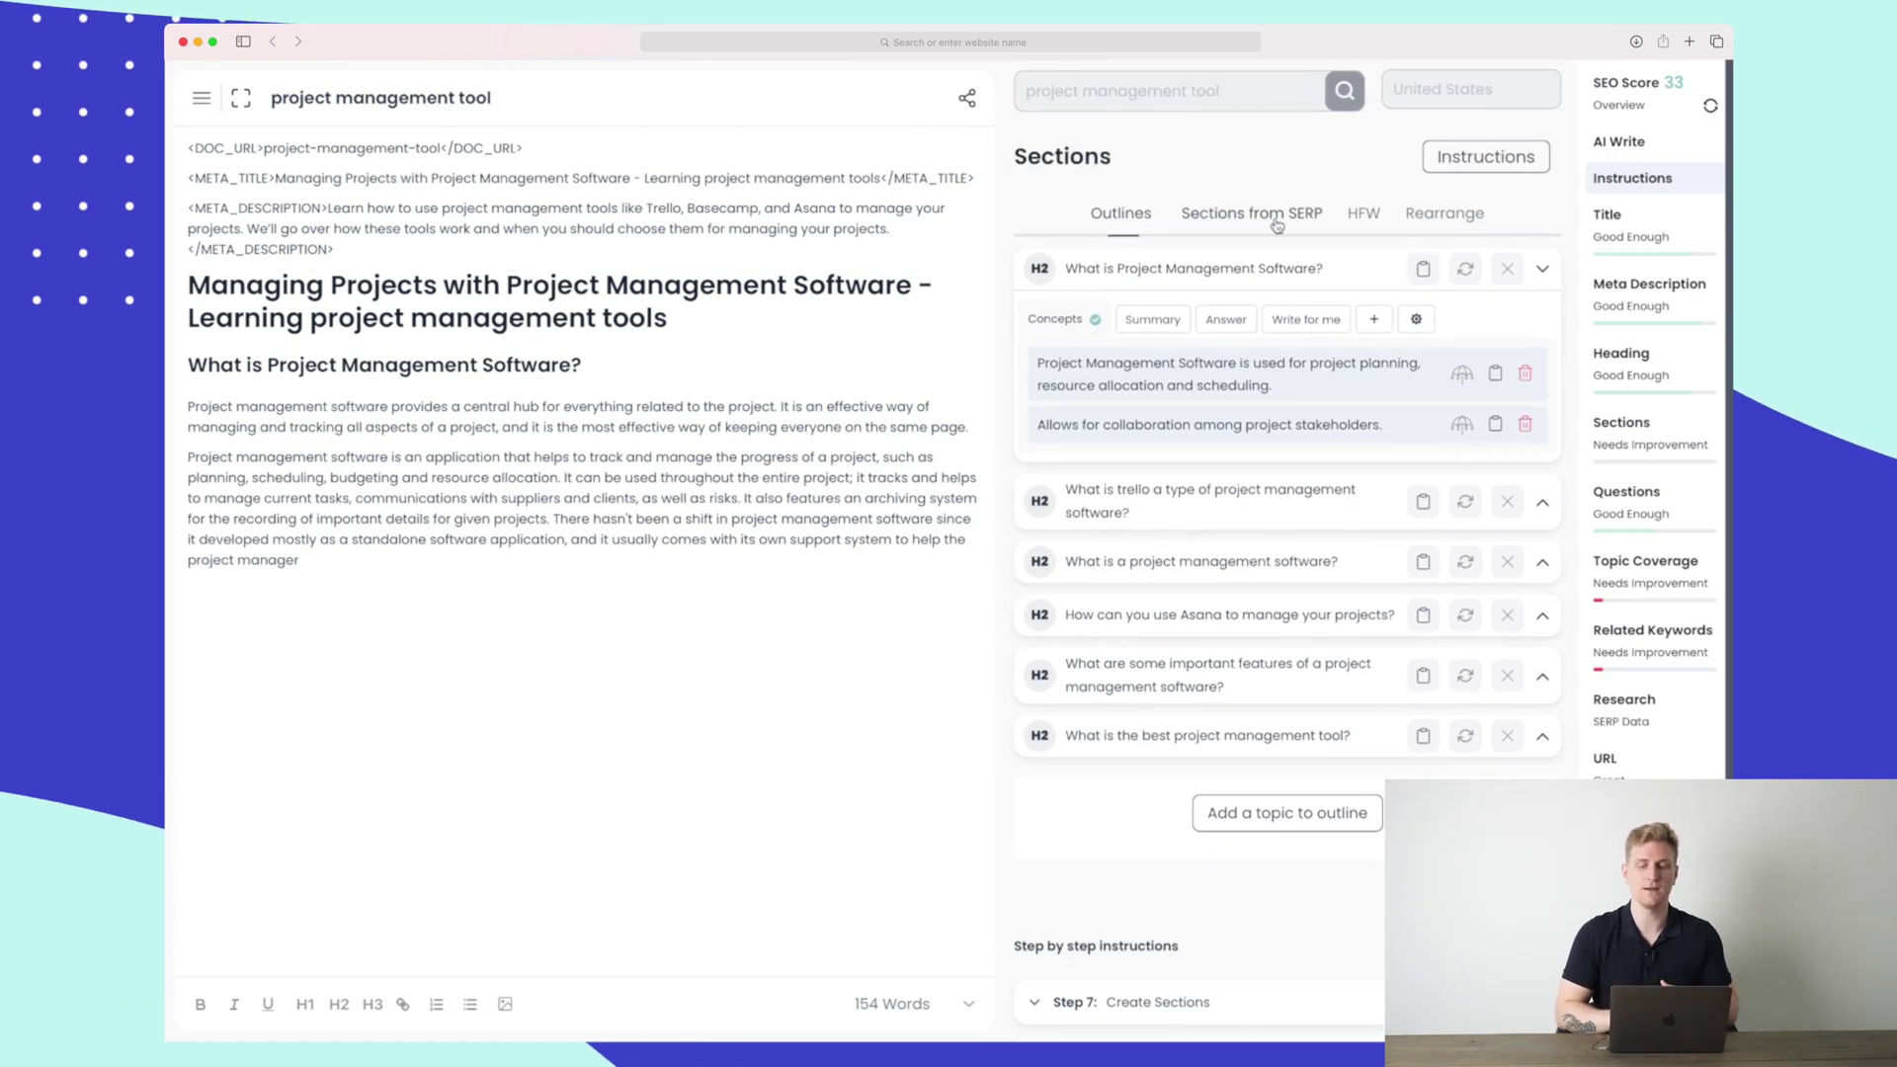
pyautogui.click(1277, 225)
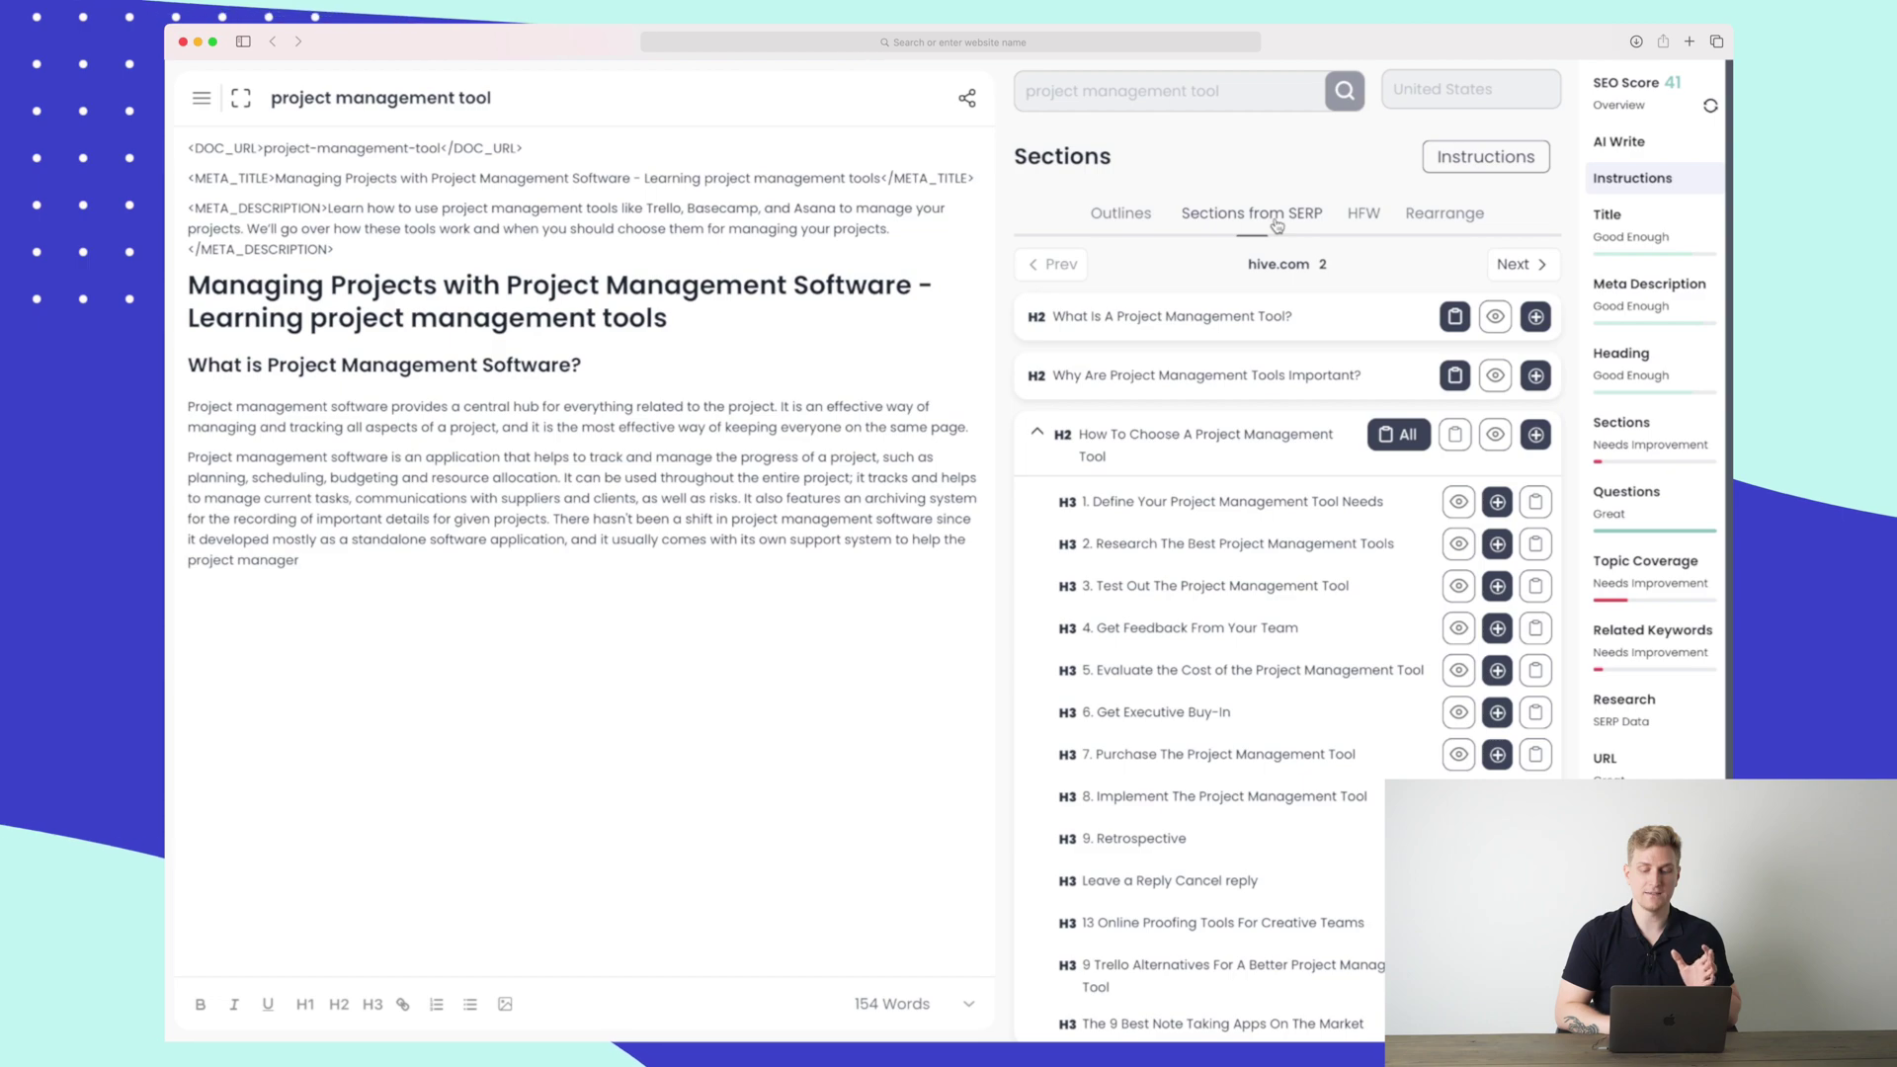
pyautogui.scroll(-4, 1245, 507)
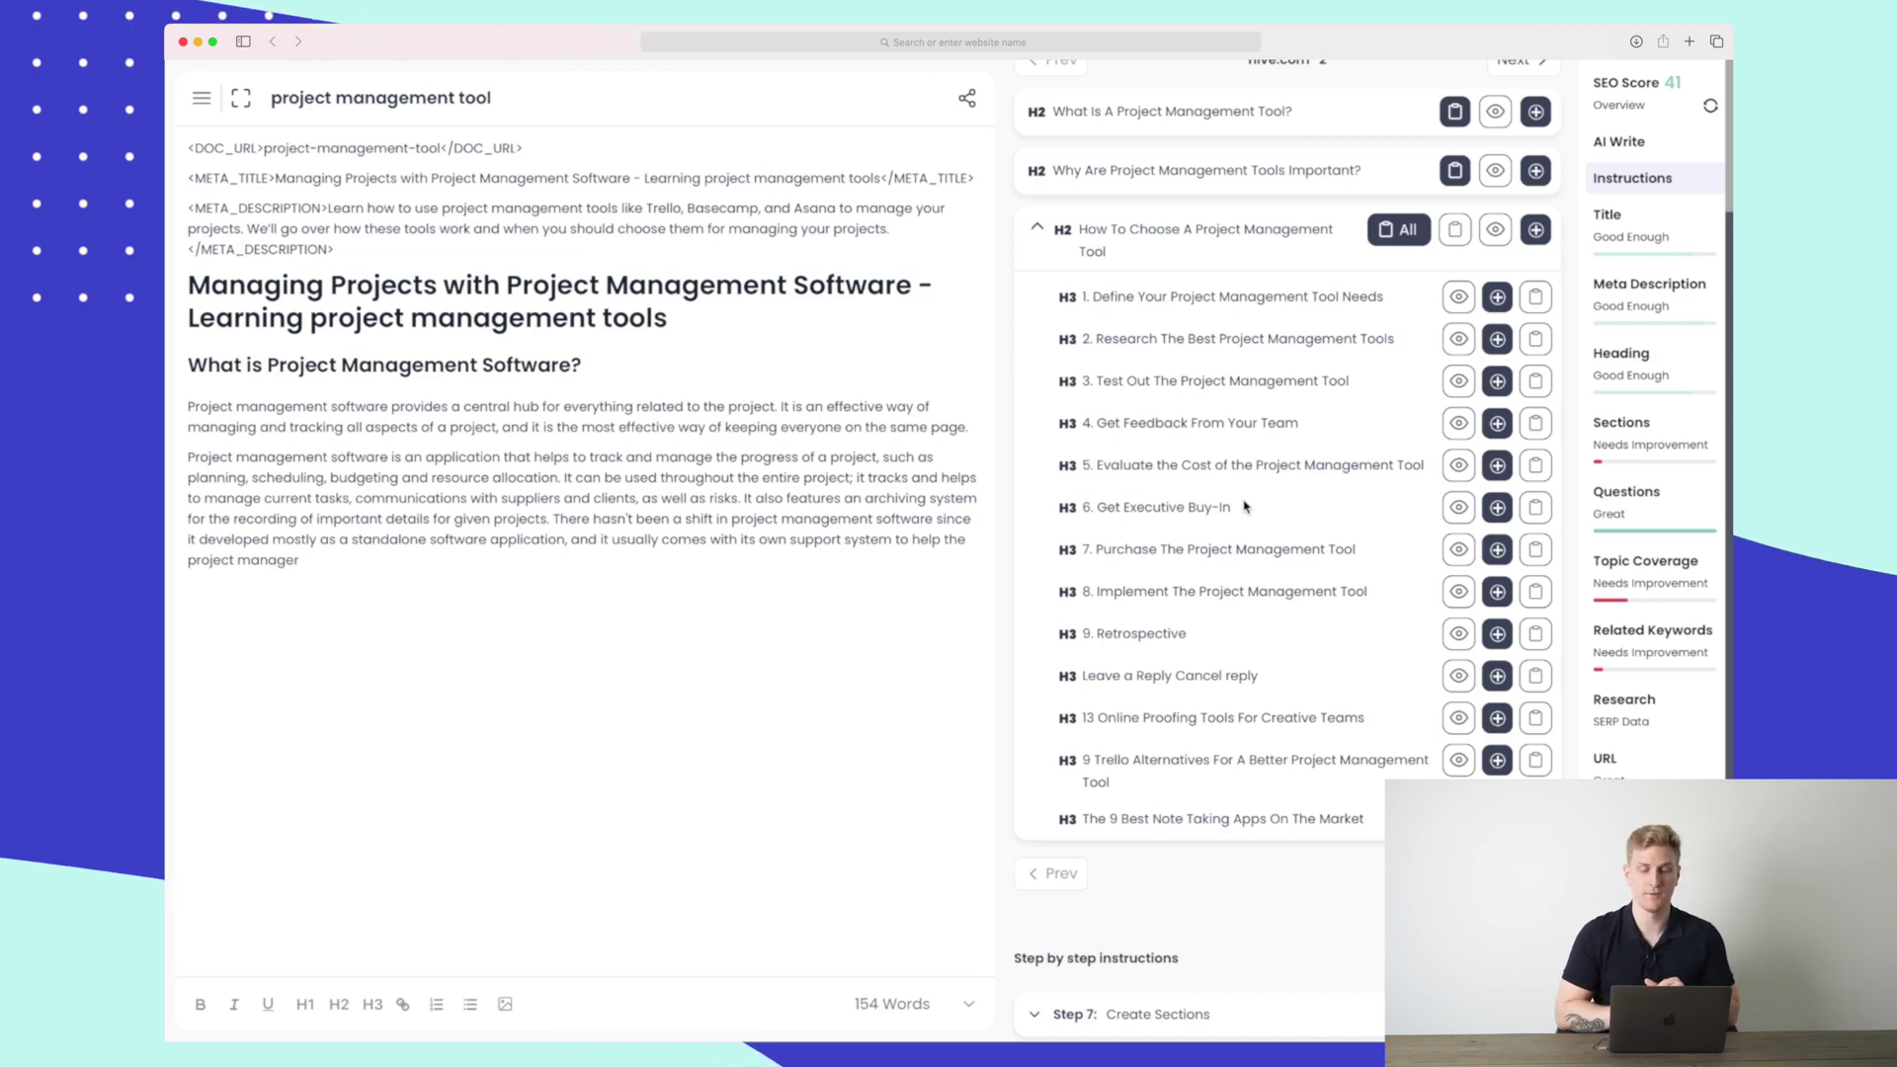
pyautogui.scroll(4, 1245, 507)
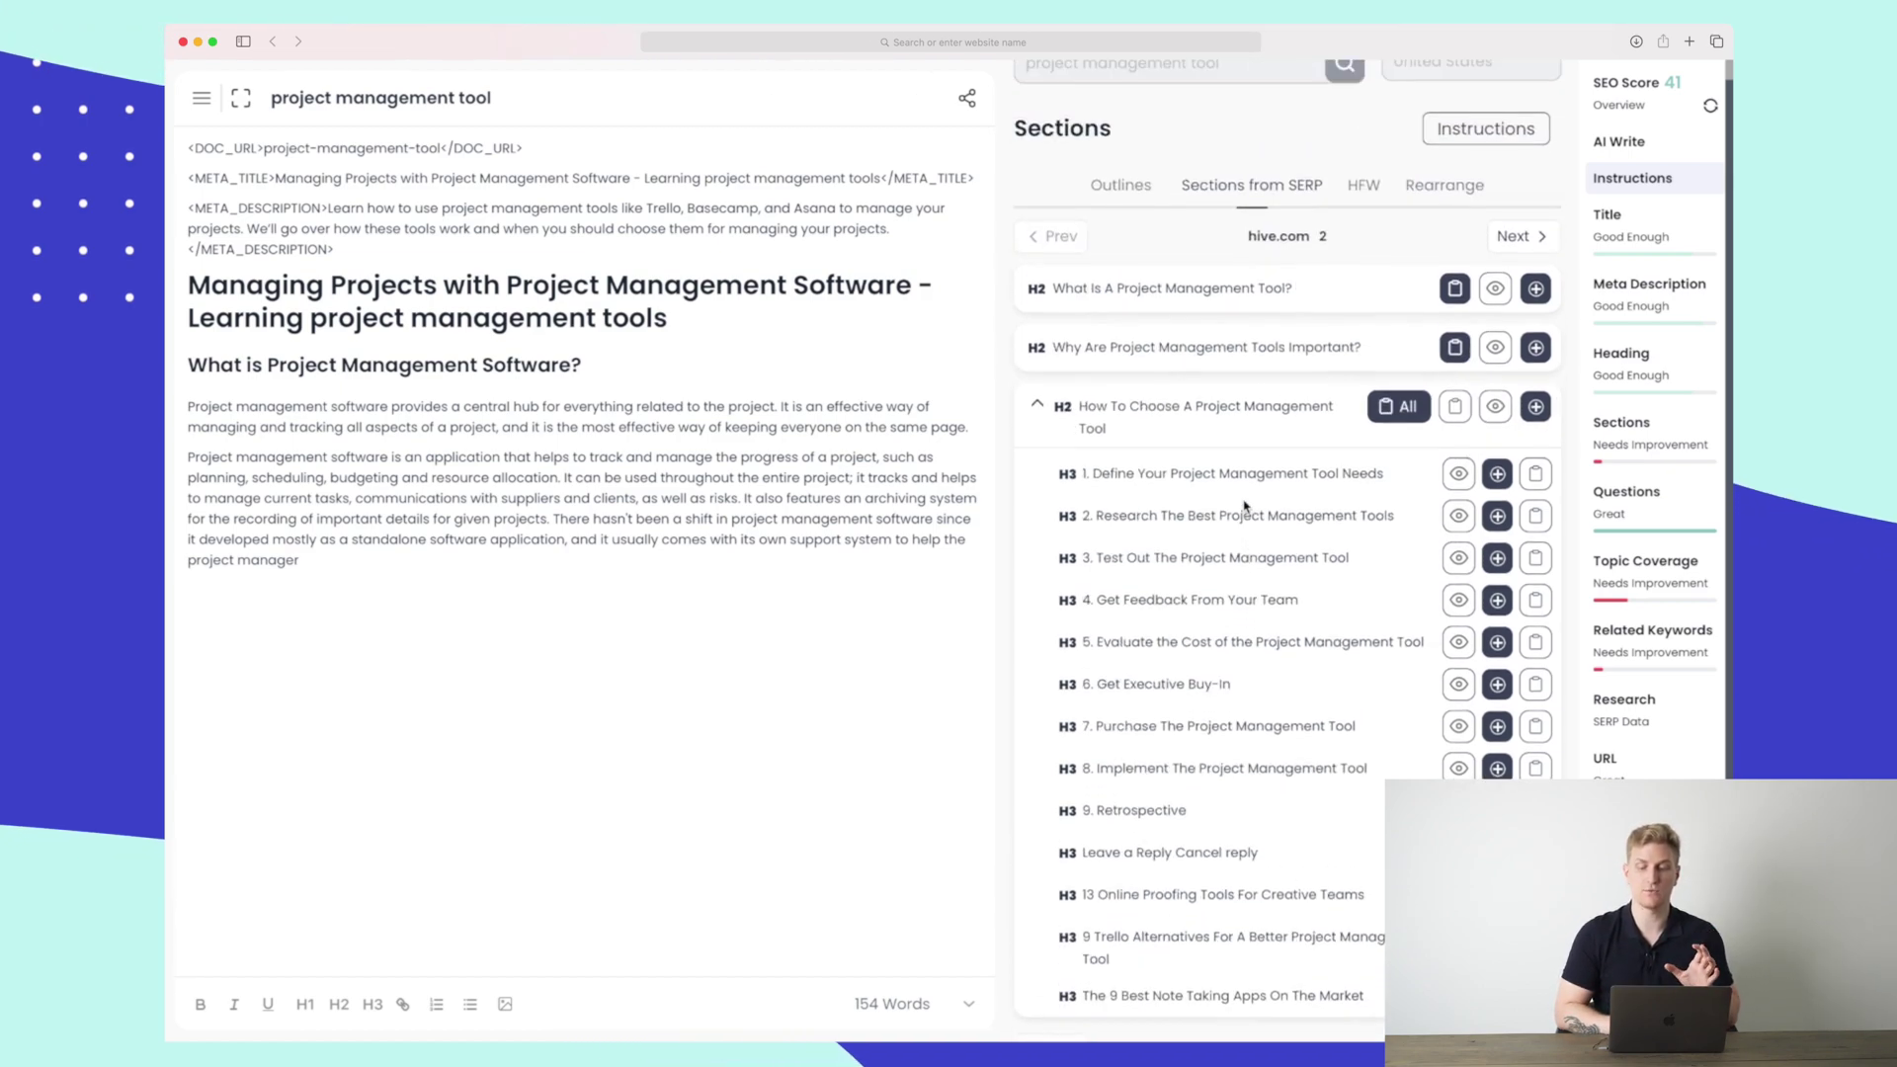
pyautogui.click(1361, 191)
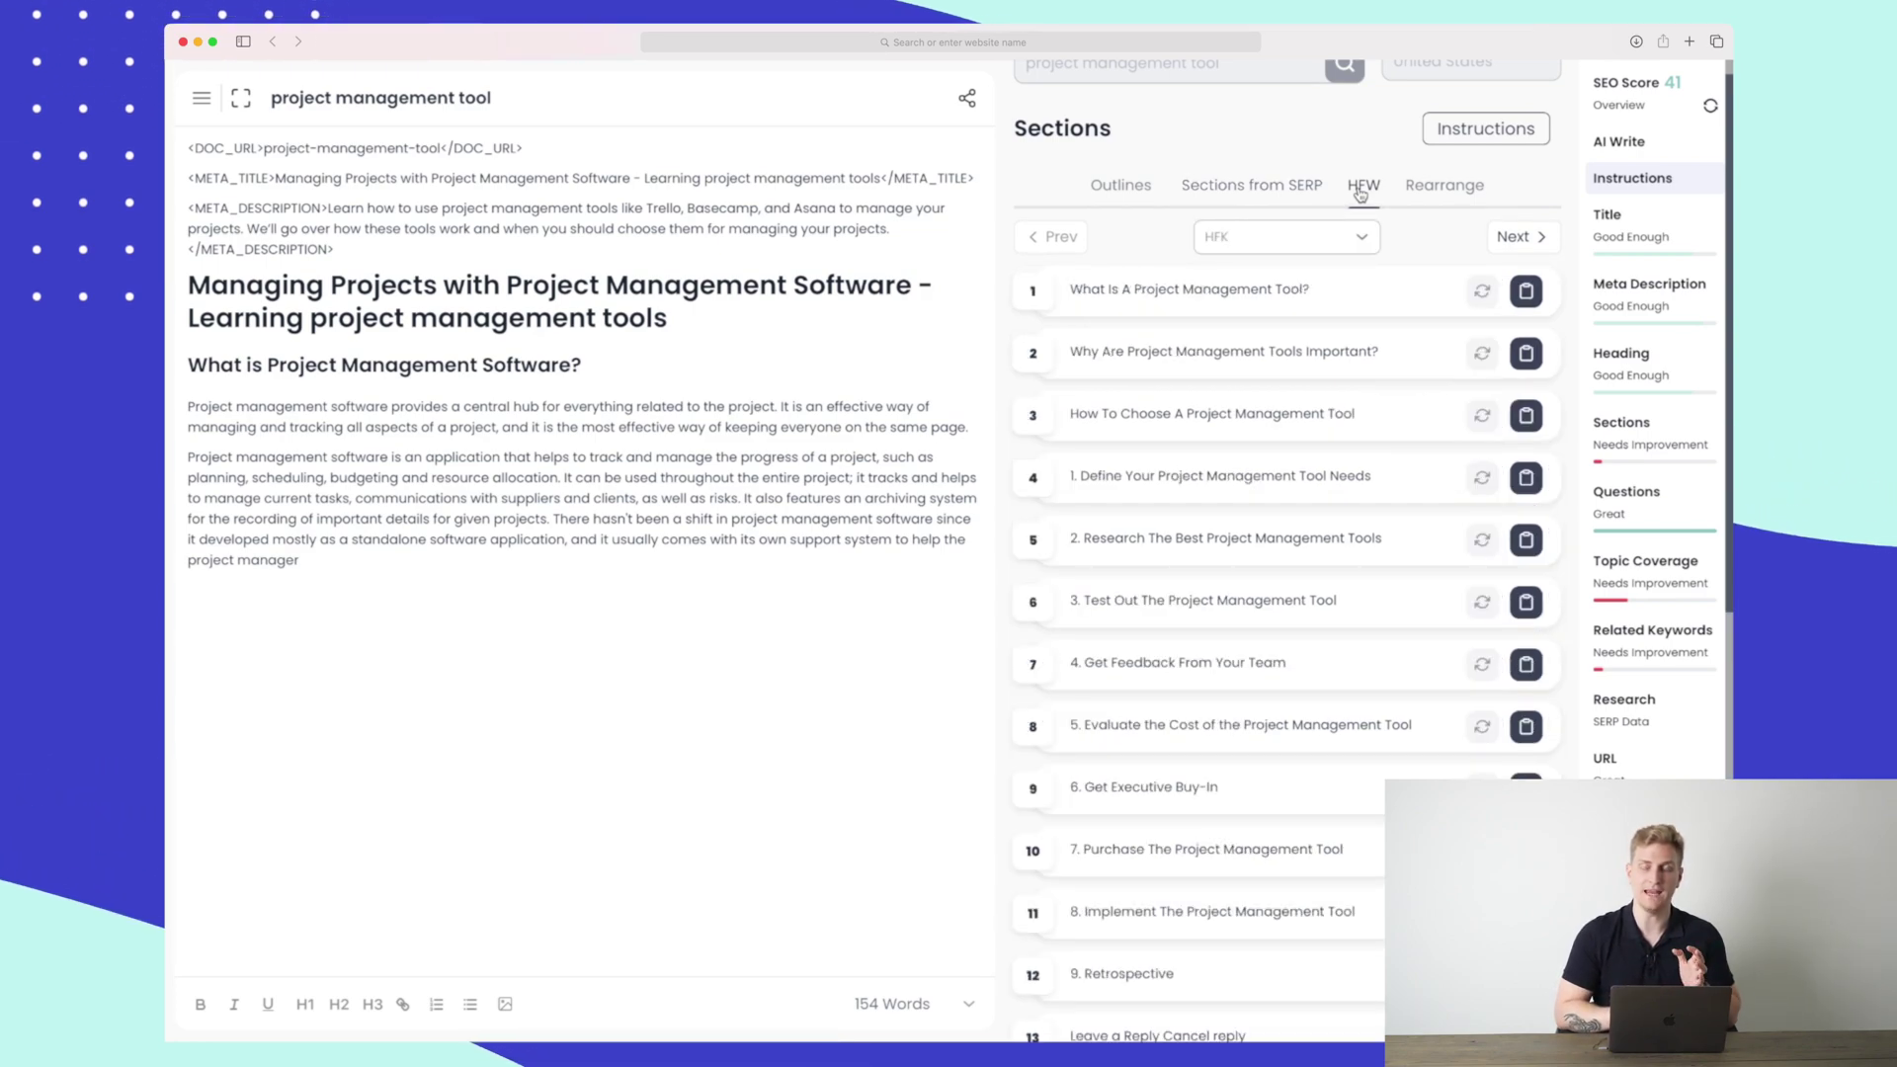
pyautogui.click(1443, 186)
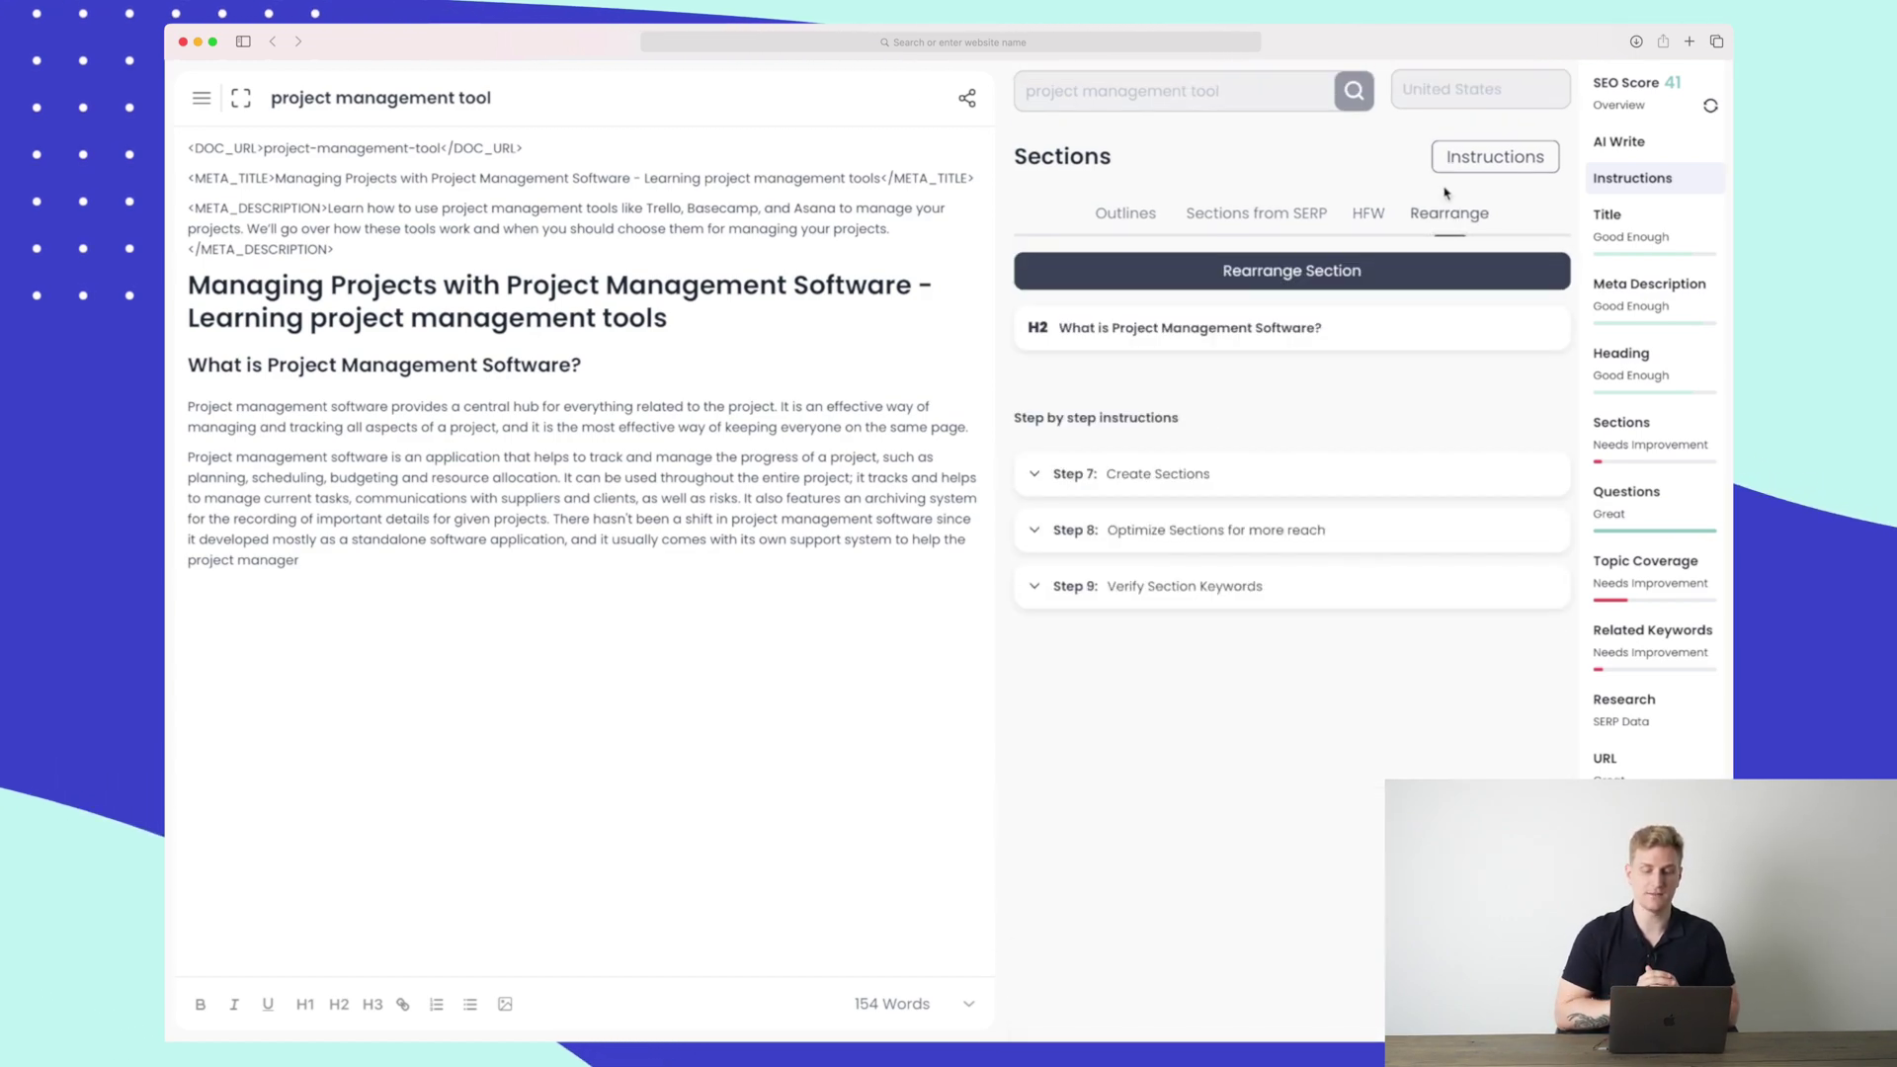
pyautogui.click(1126, 212)
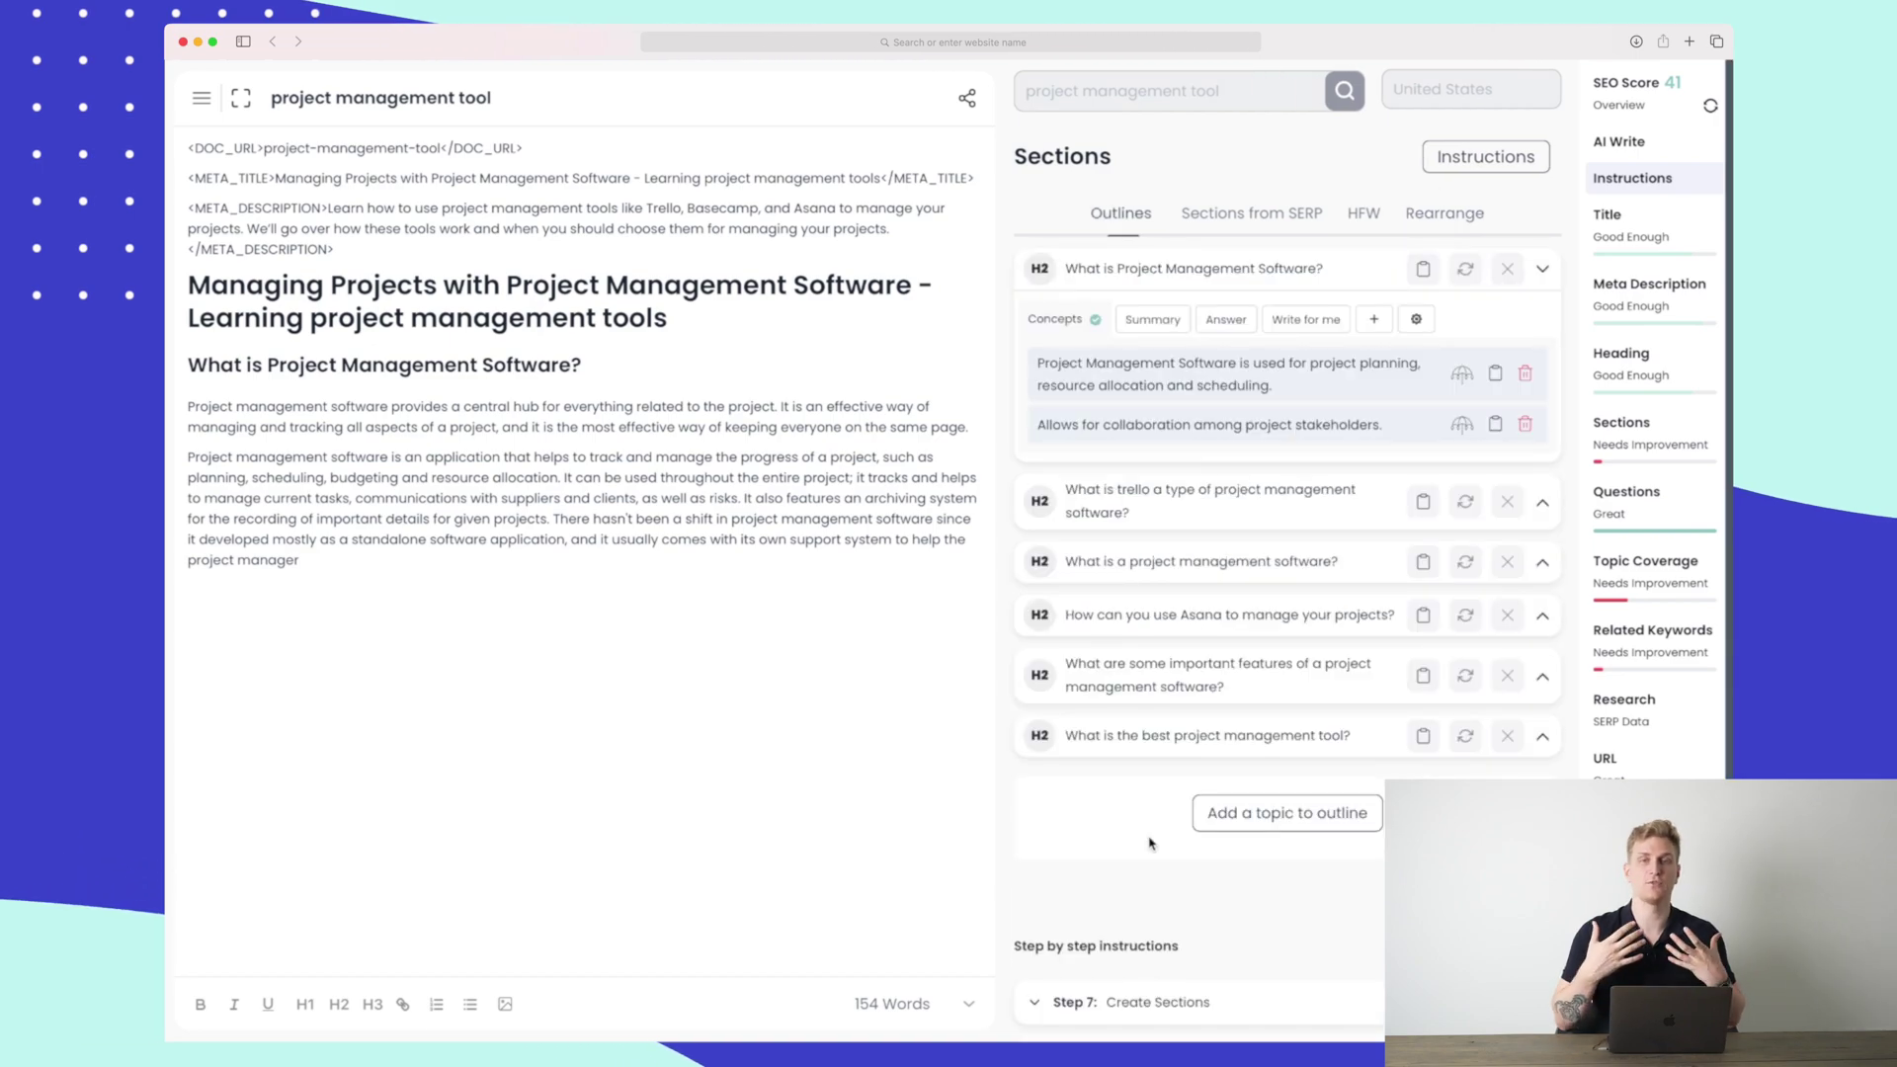
pyautogui.scroll(-3, 1150, 843)
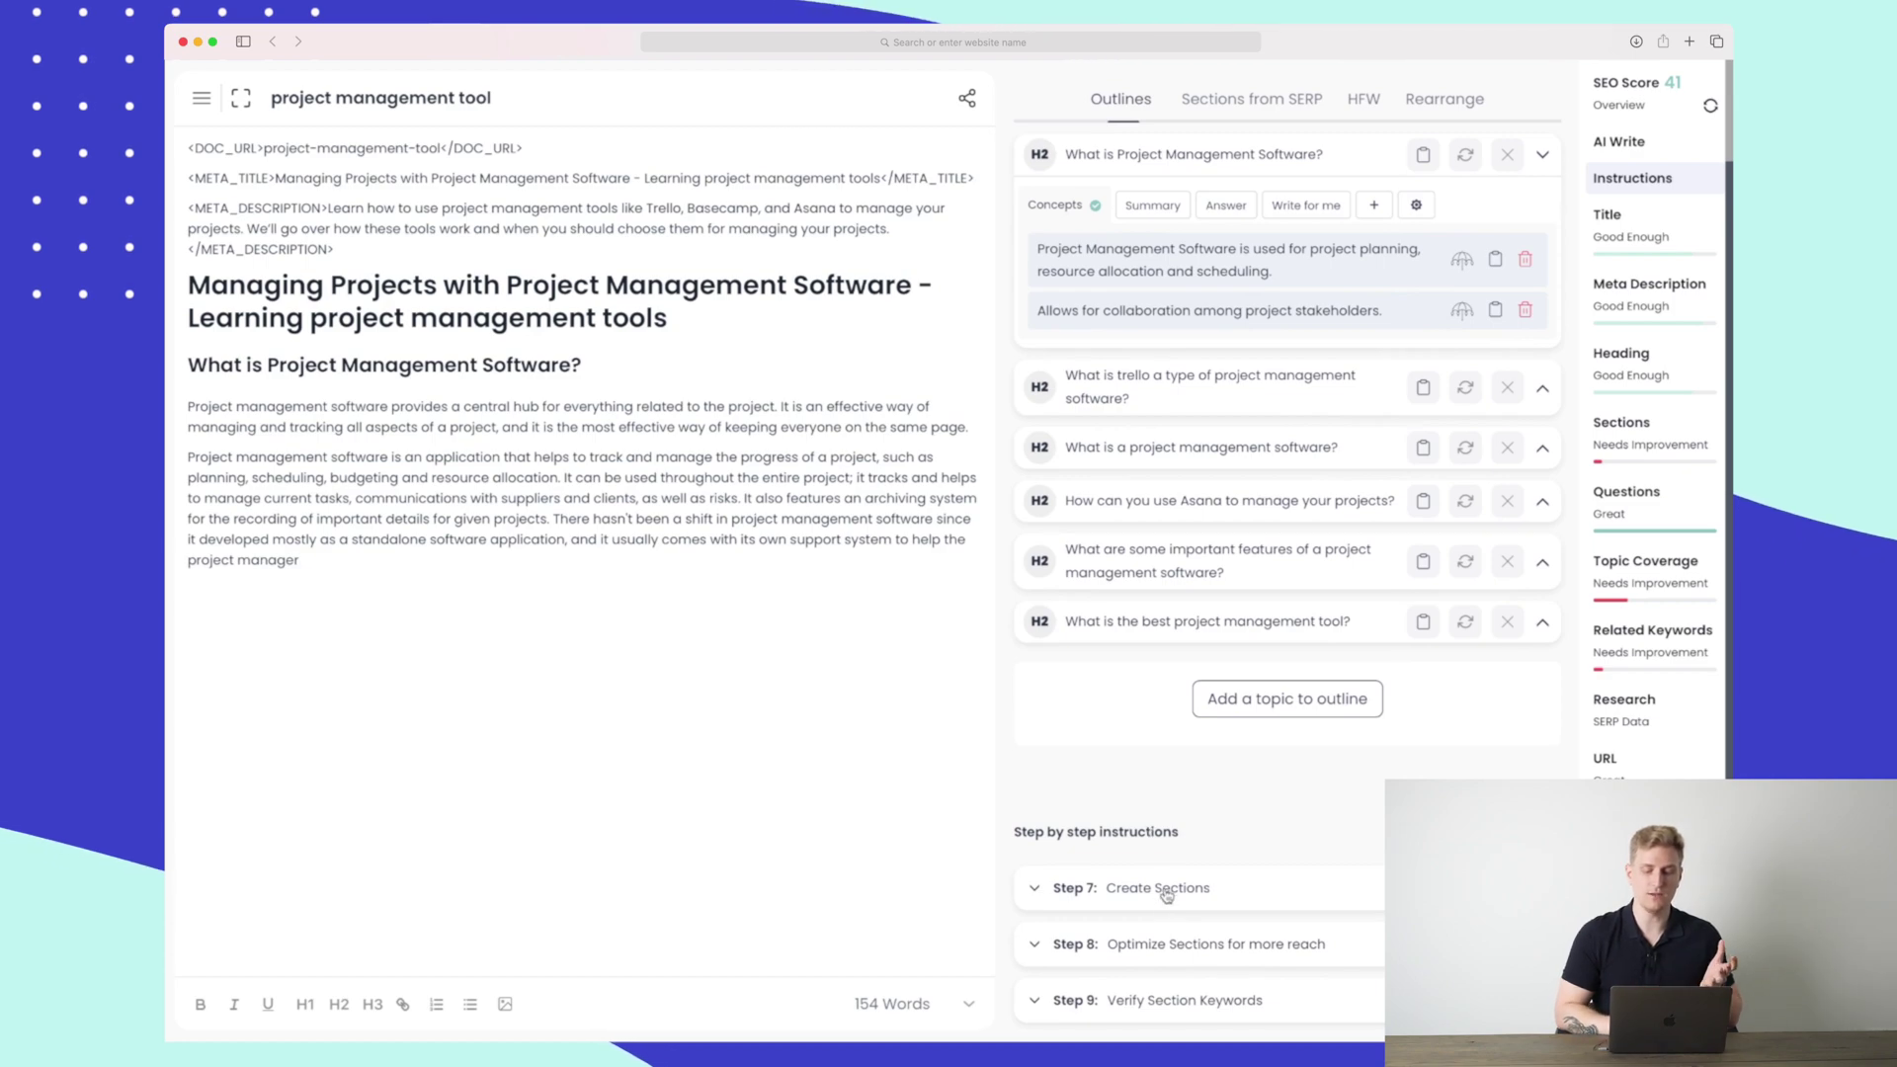
pyautogui.click(1151, 944)
pyautogui.scroll(-10, 1163, 914)
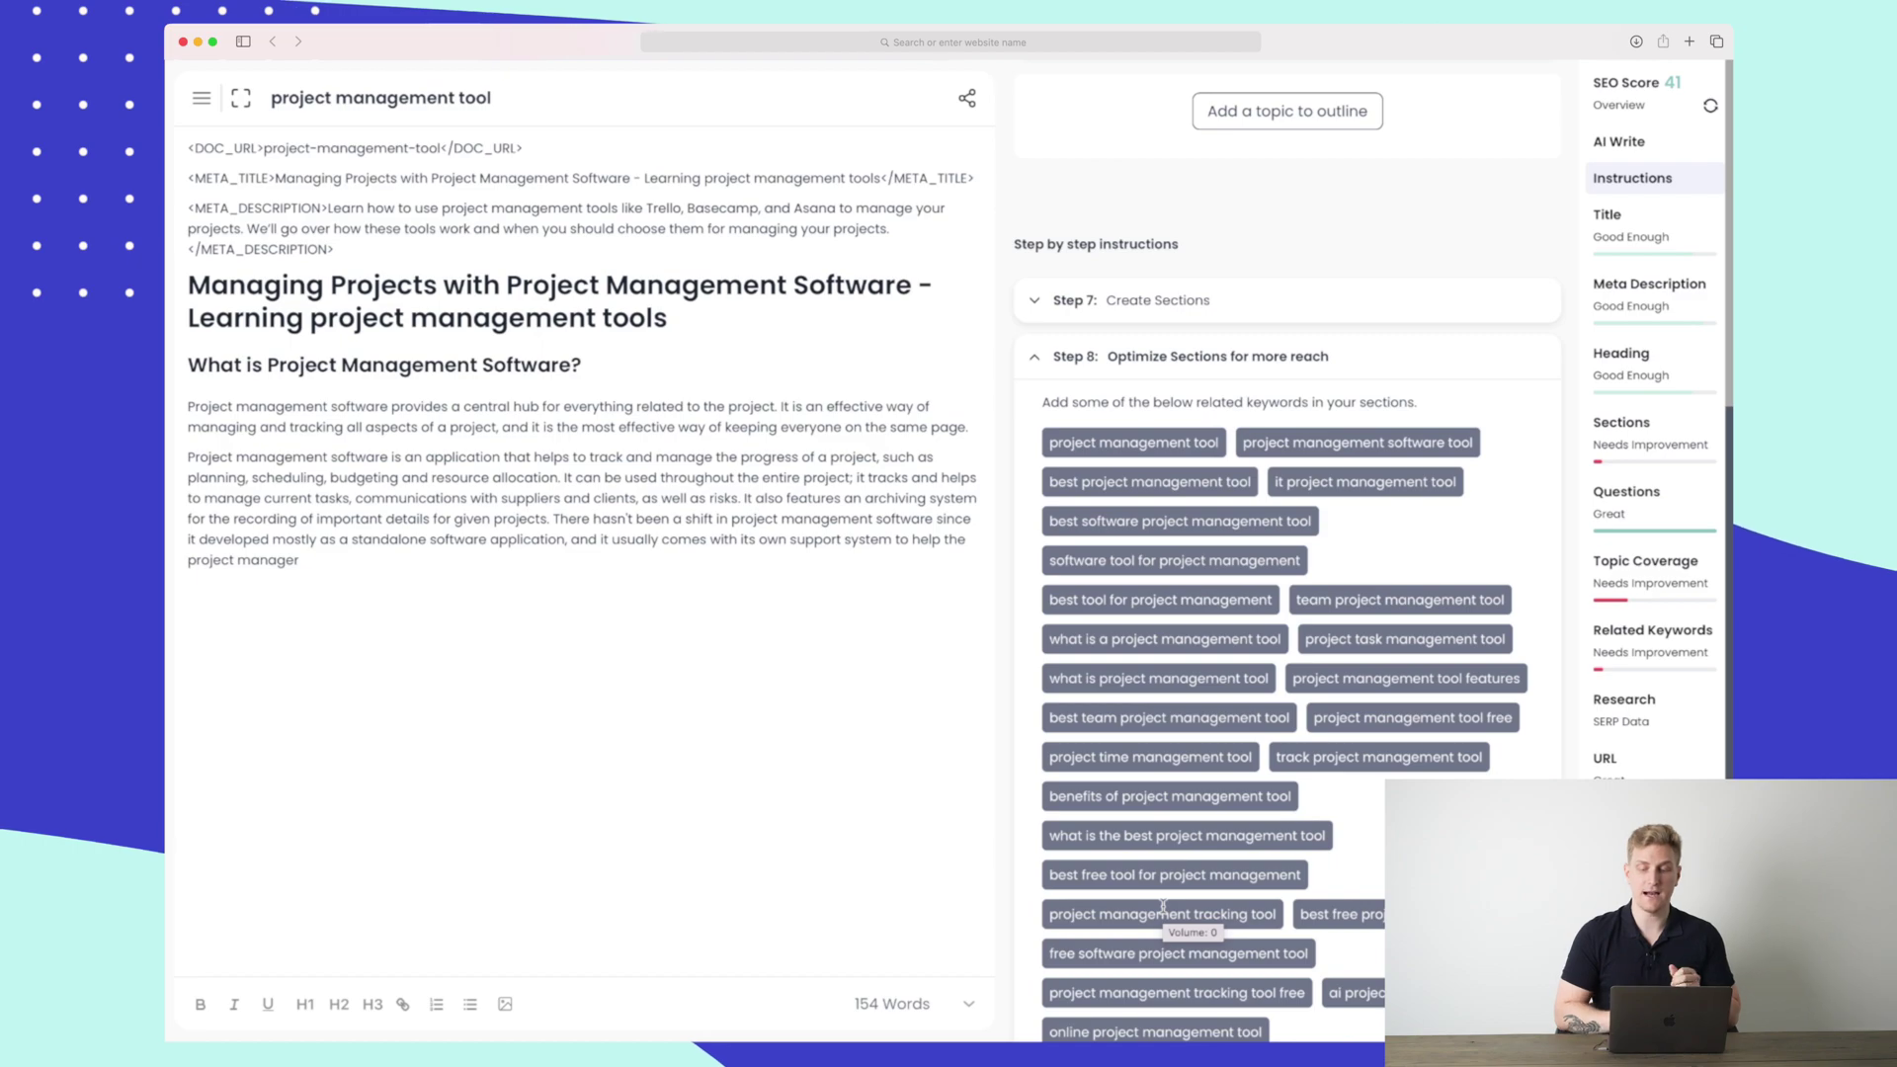
pyautogui.scroll(-5, 1163, 907)
pyautogui.scroll(2, 1186, 890)
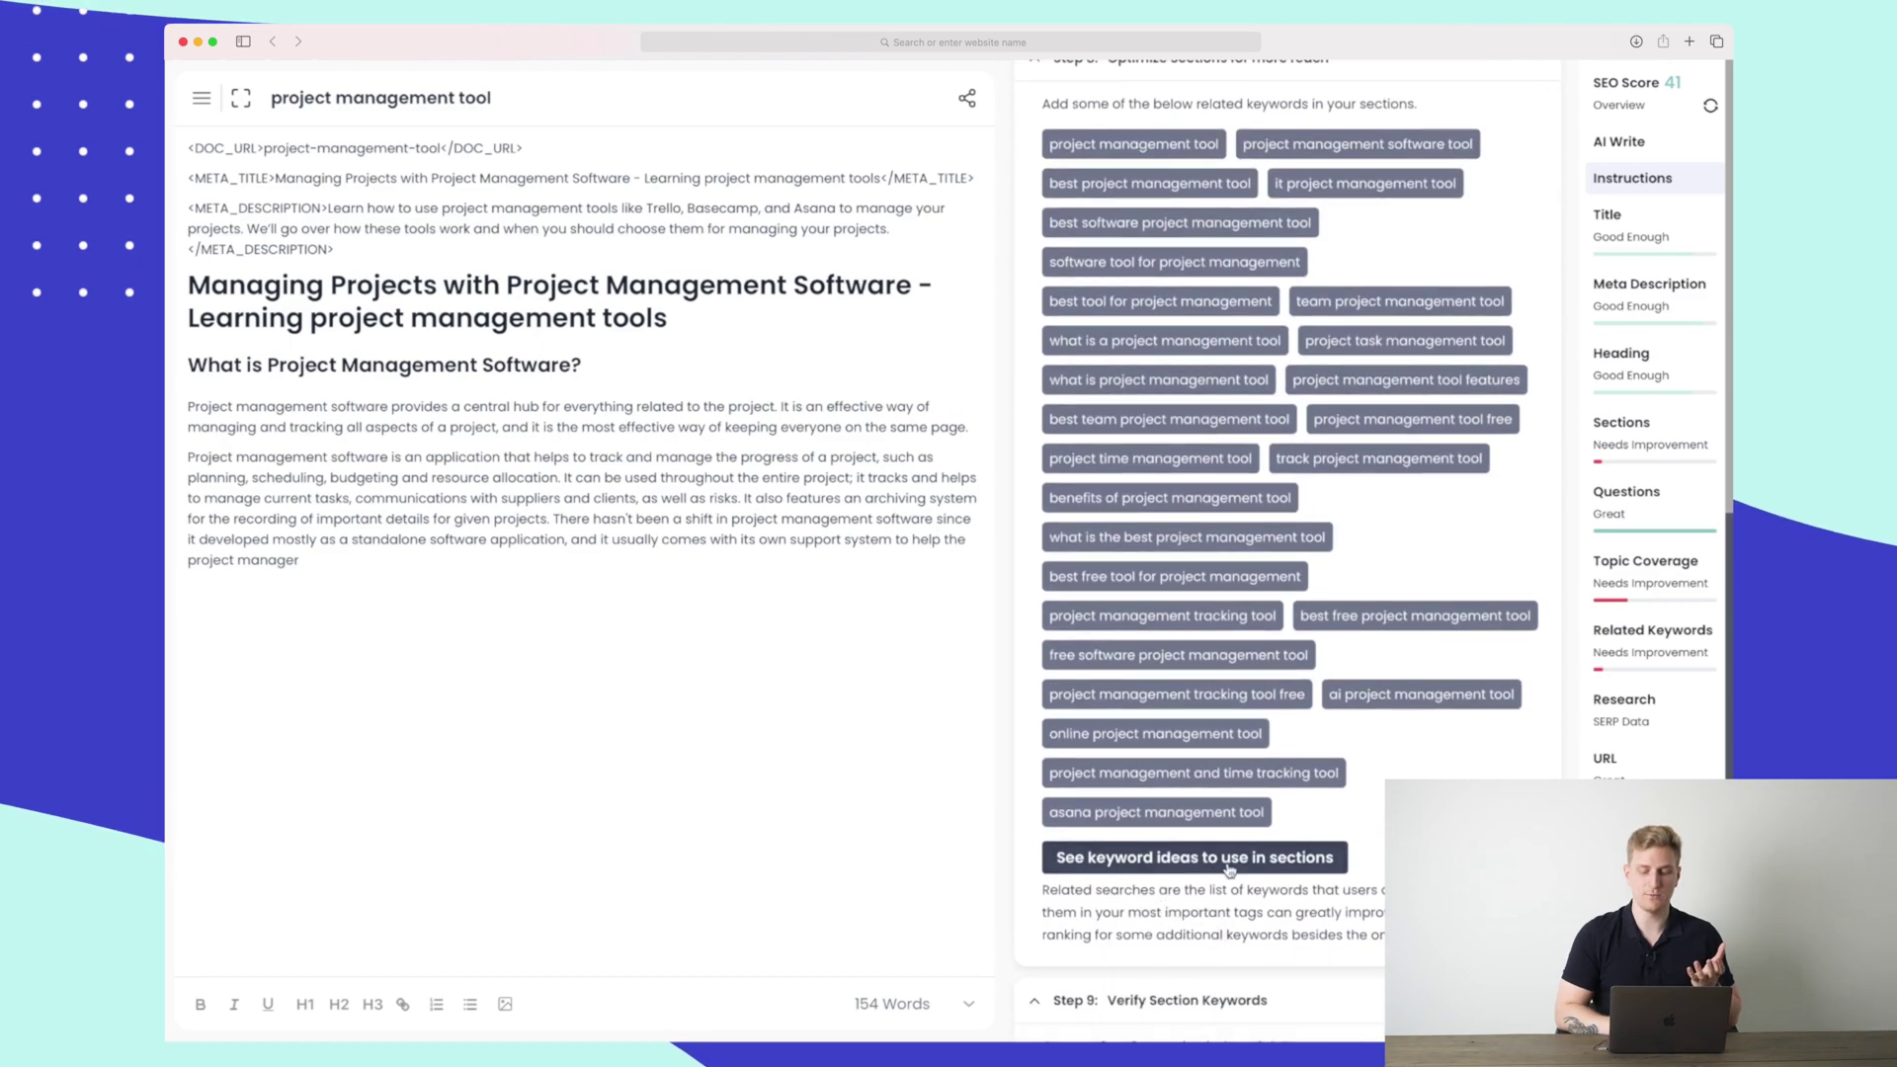
pyautogui.scroll(-5, 1230, 870)
pyautogui.scroll(1, 1229, 870)
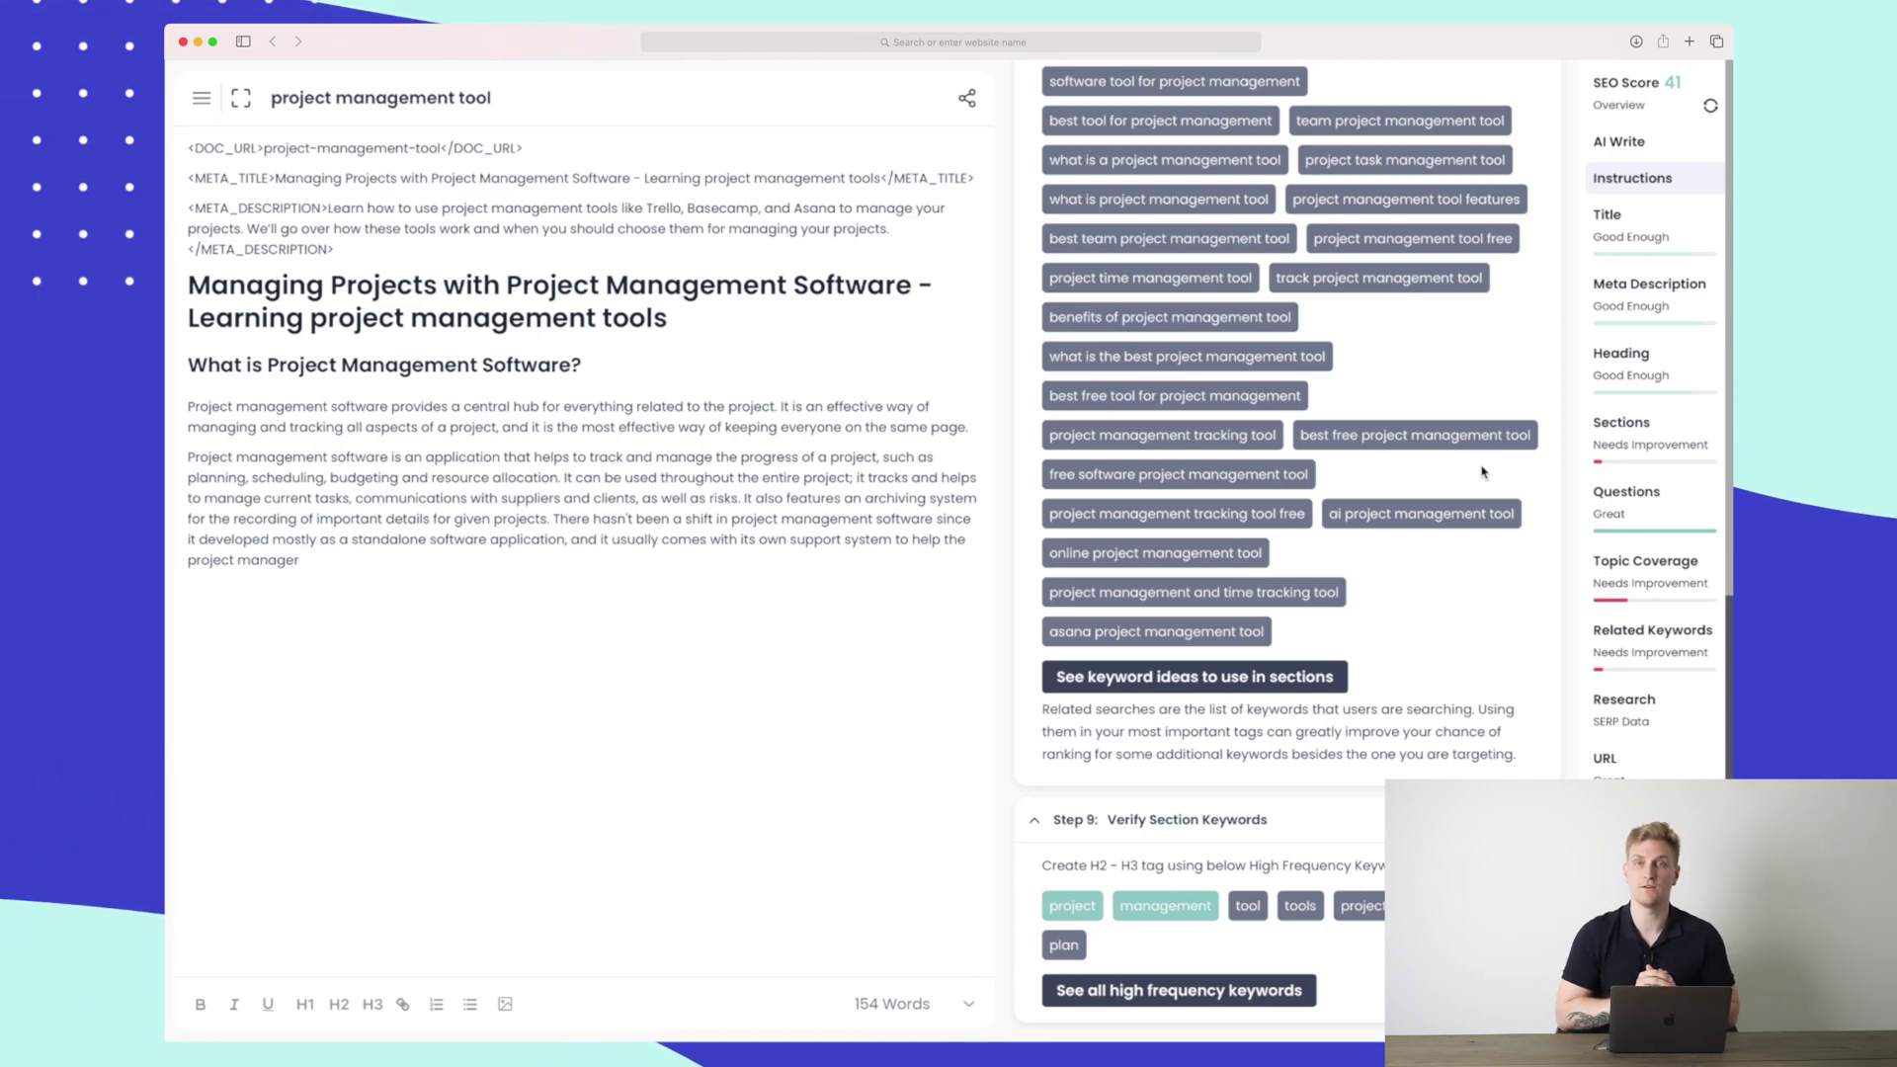
pyautogui.scroll(15, 1483, 471)
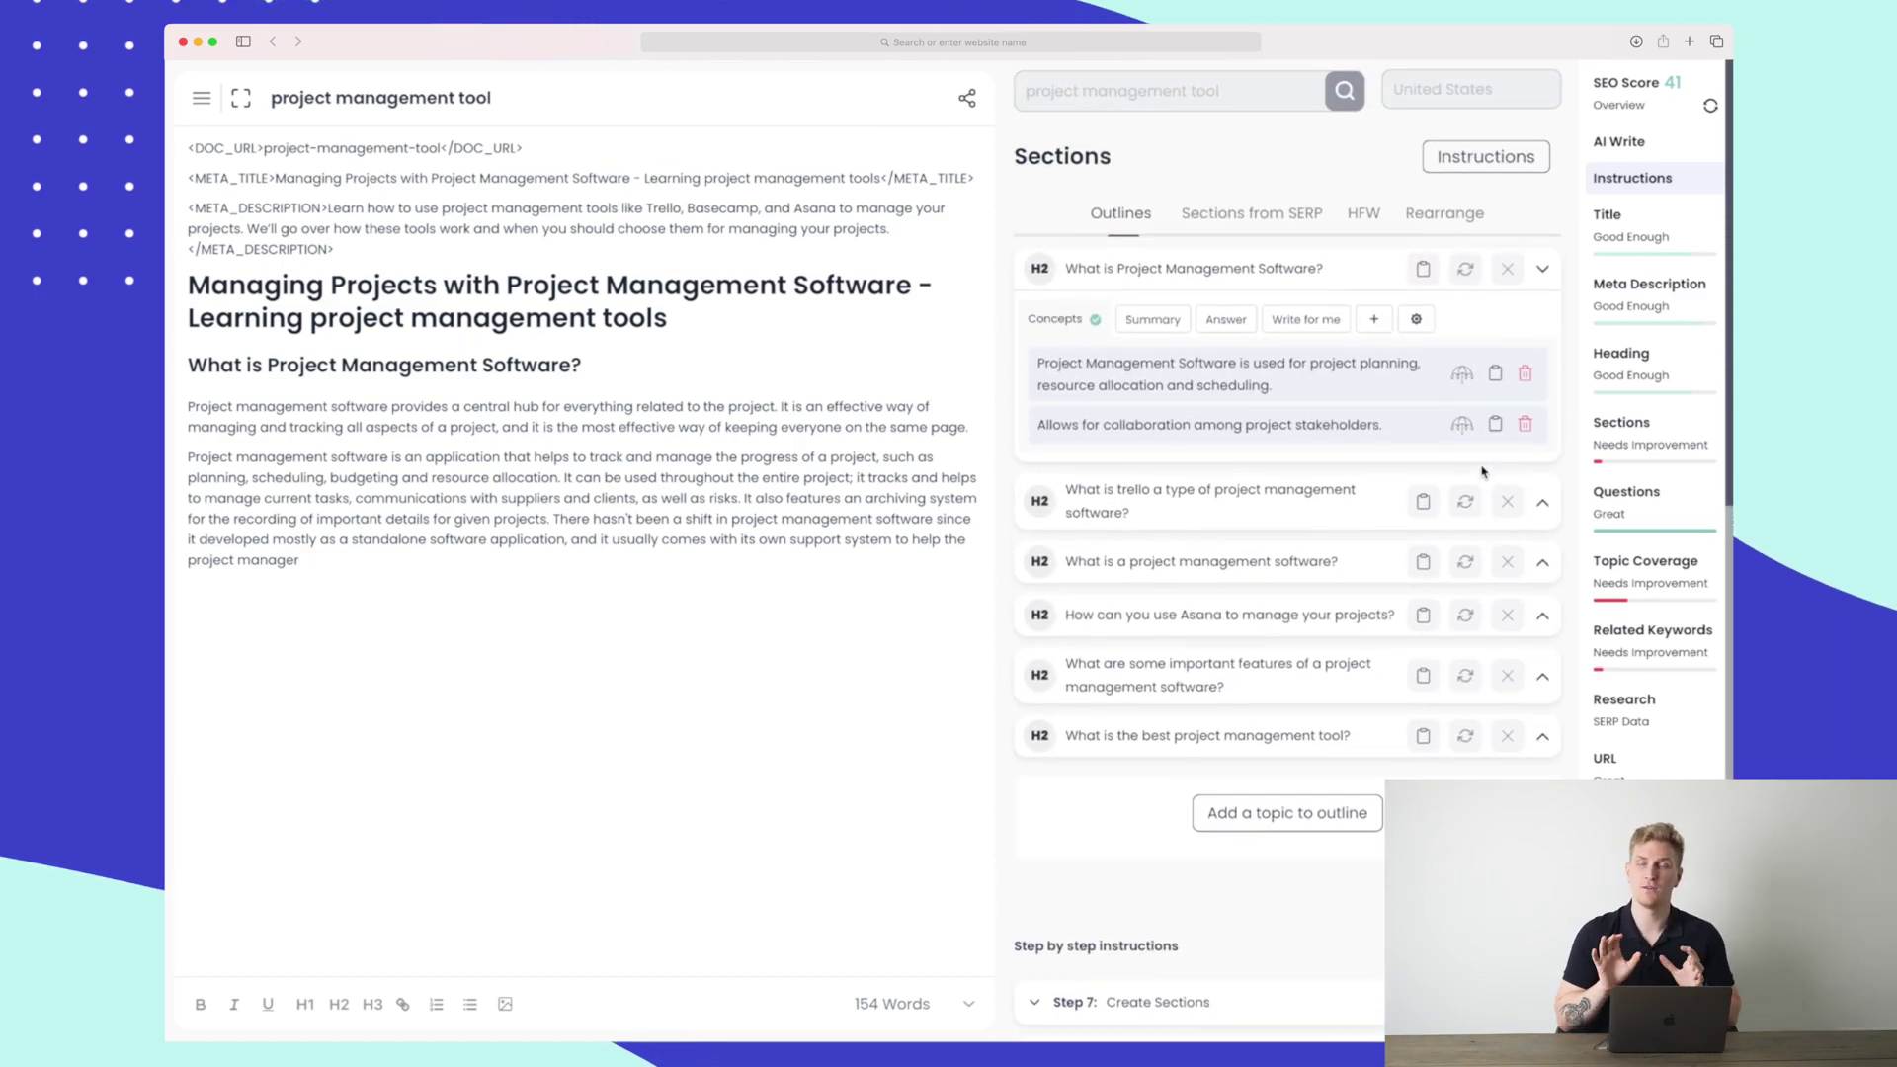
# Bring up the AI Write tools in the right sidebar with Output Length set to Low
pyautogui.click(1619, 141)
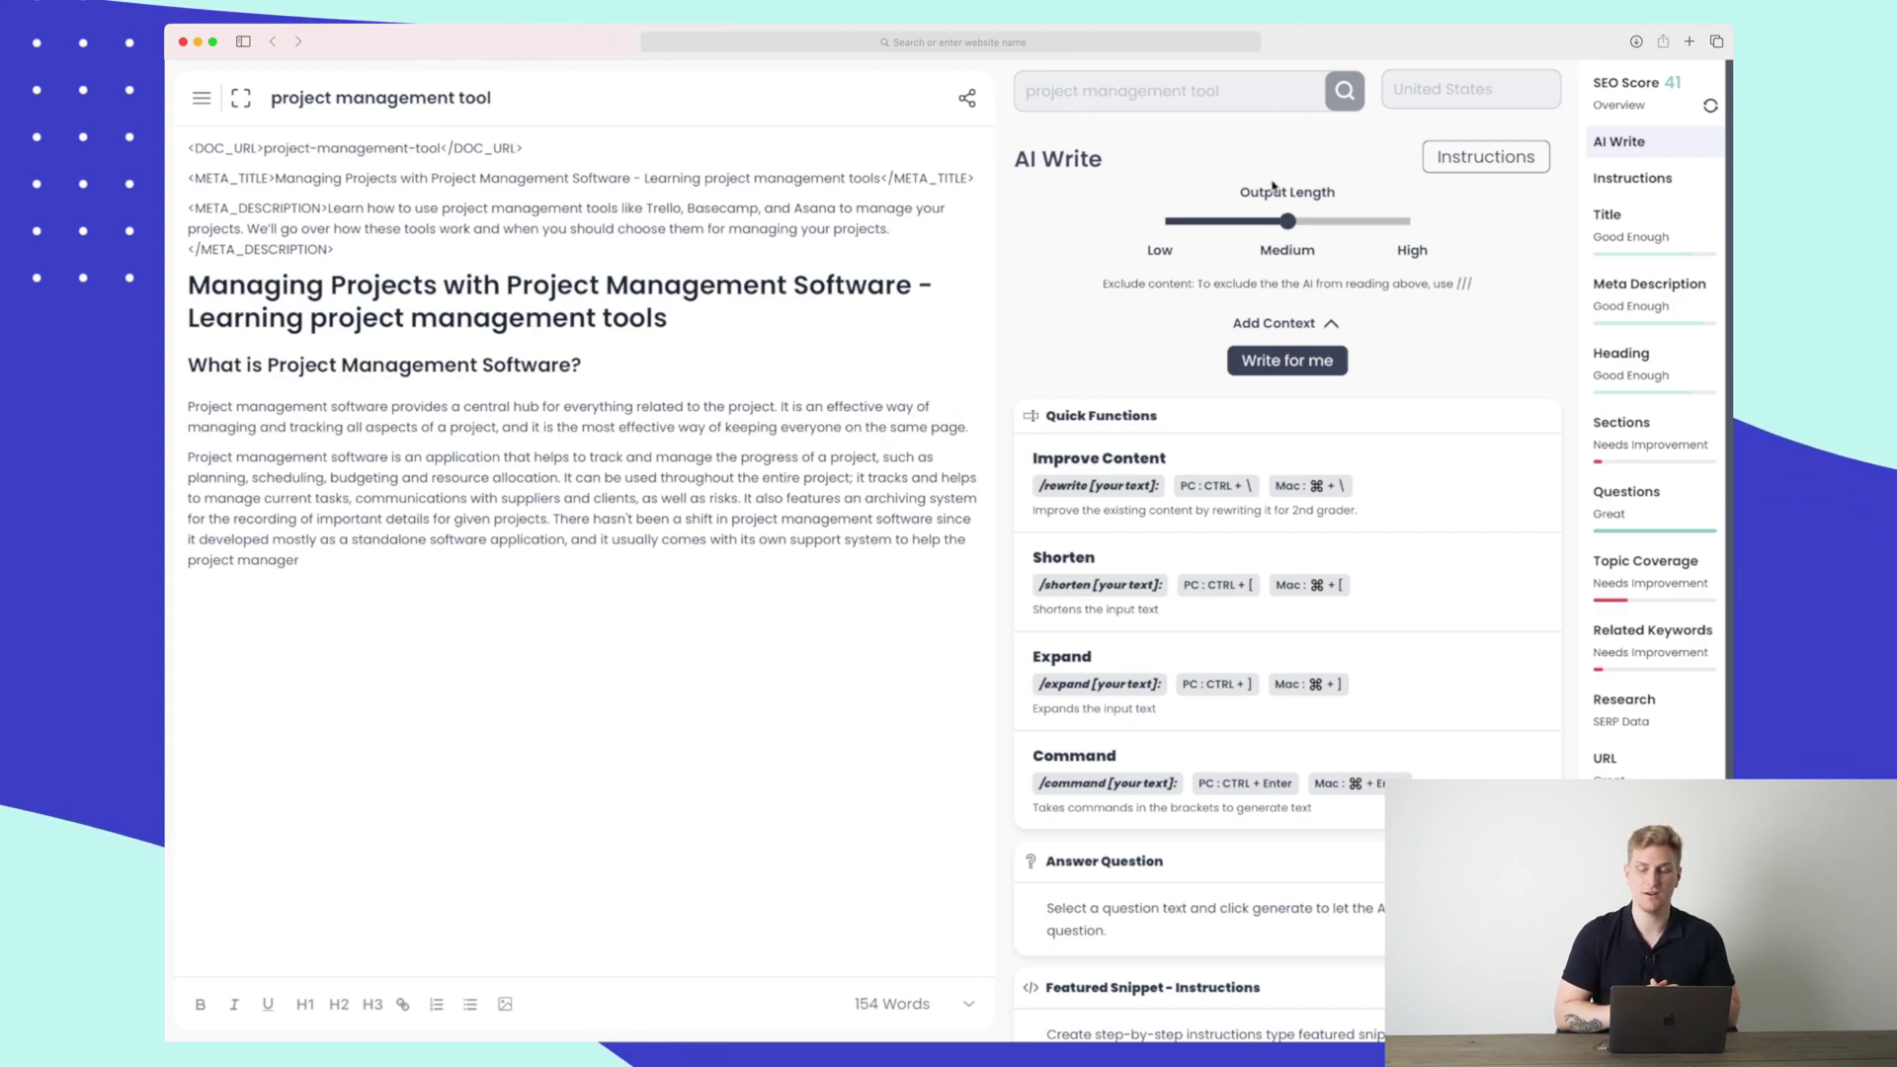
pyautogui.moveTo(1288, 221); pyautogui.dragTo(1408, 222)
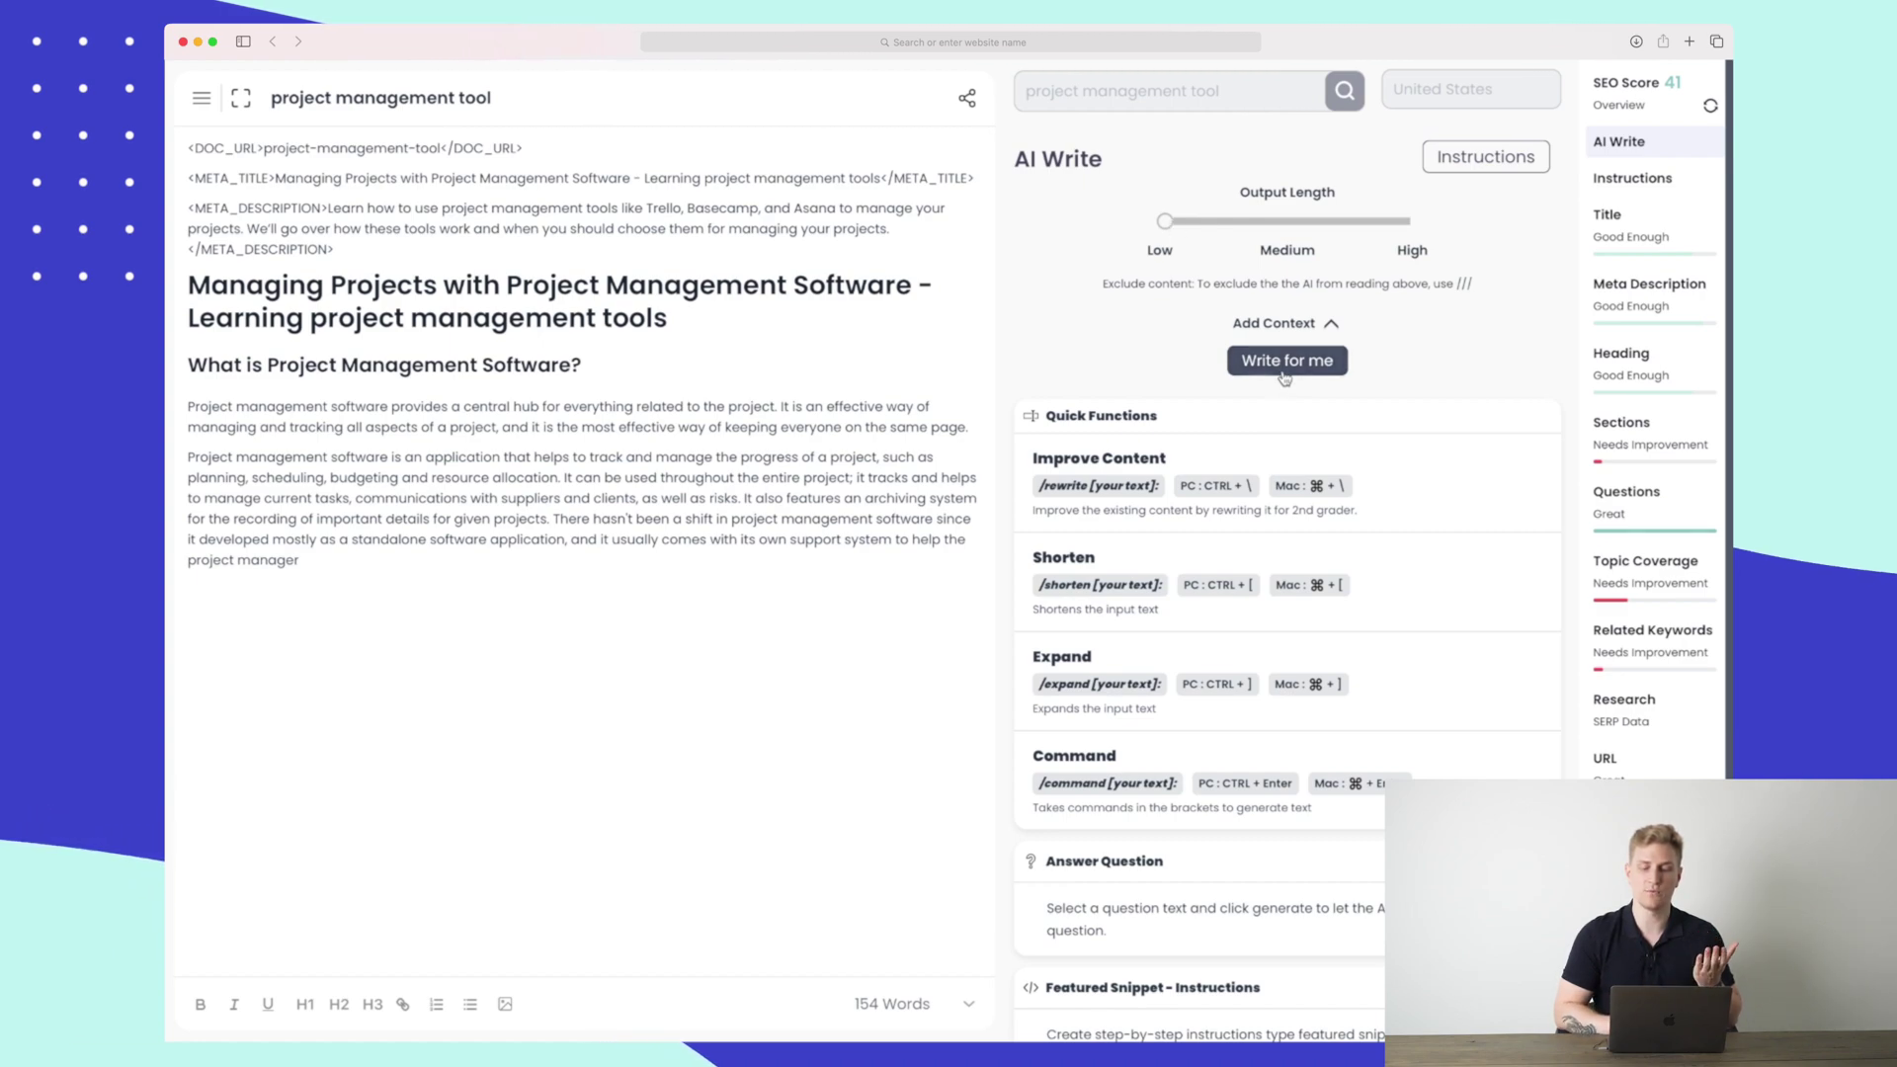
pyautogui.scroll(-2, 1285, 365)
pyautogui.scroll(-1, 1285, 373)
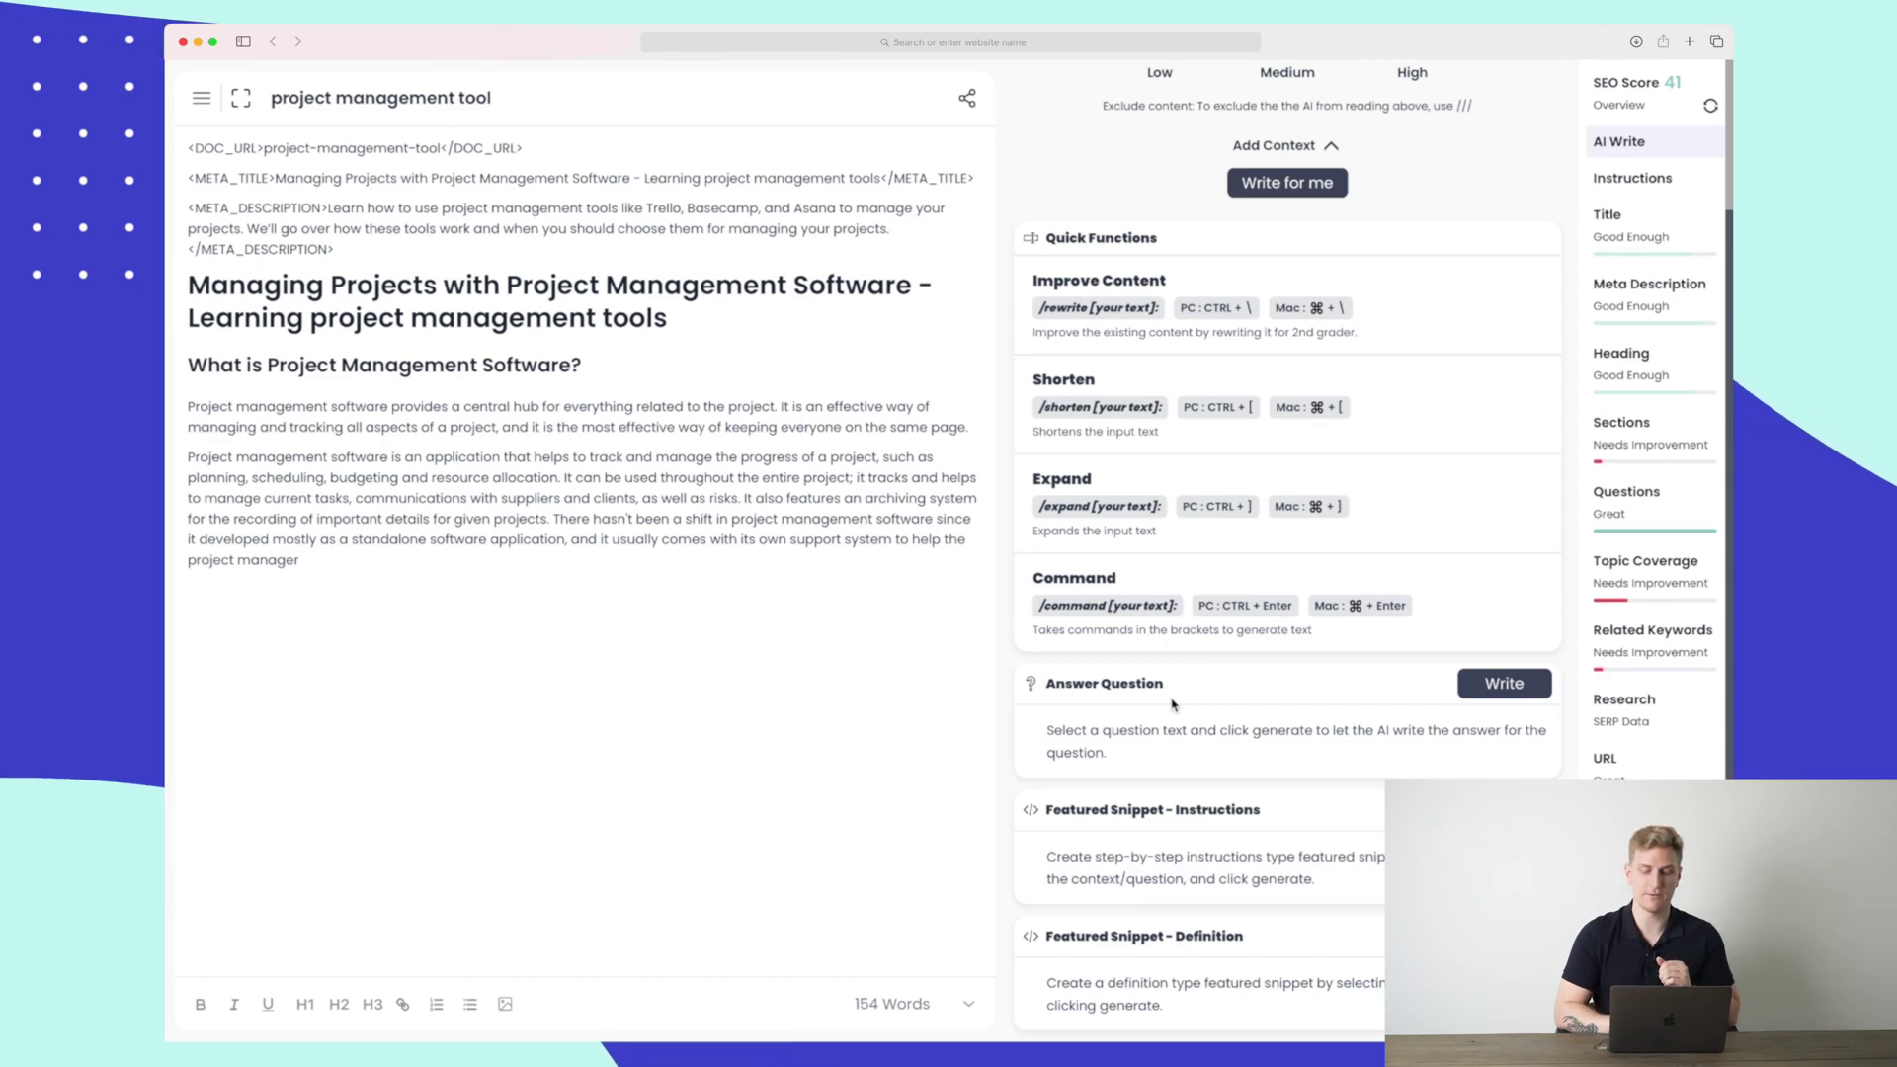
# Have AI Write continue the opening sentence with numbered steps from 'Create a project' onward
pyautogui.moveTo(188, 407); pyautogui.dragTo(777, 406)
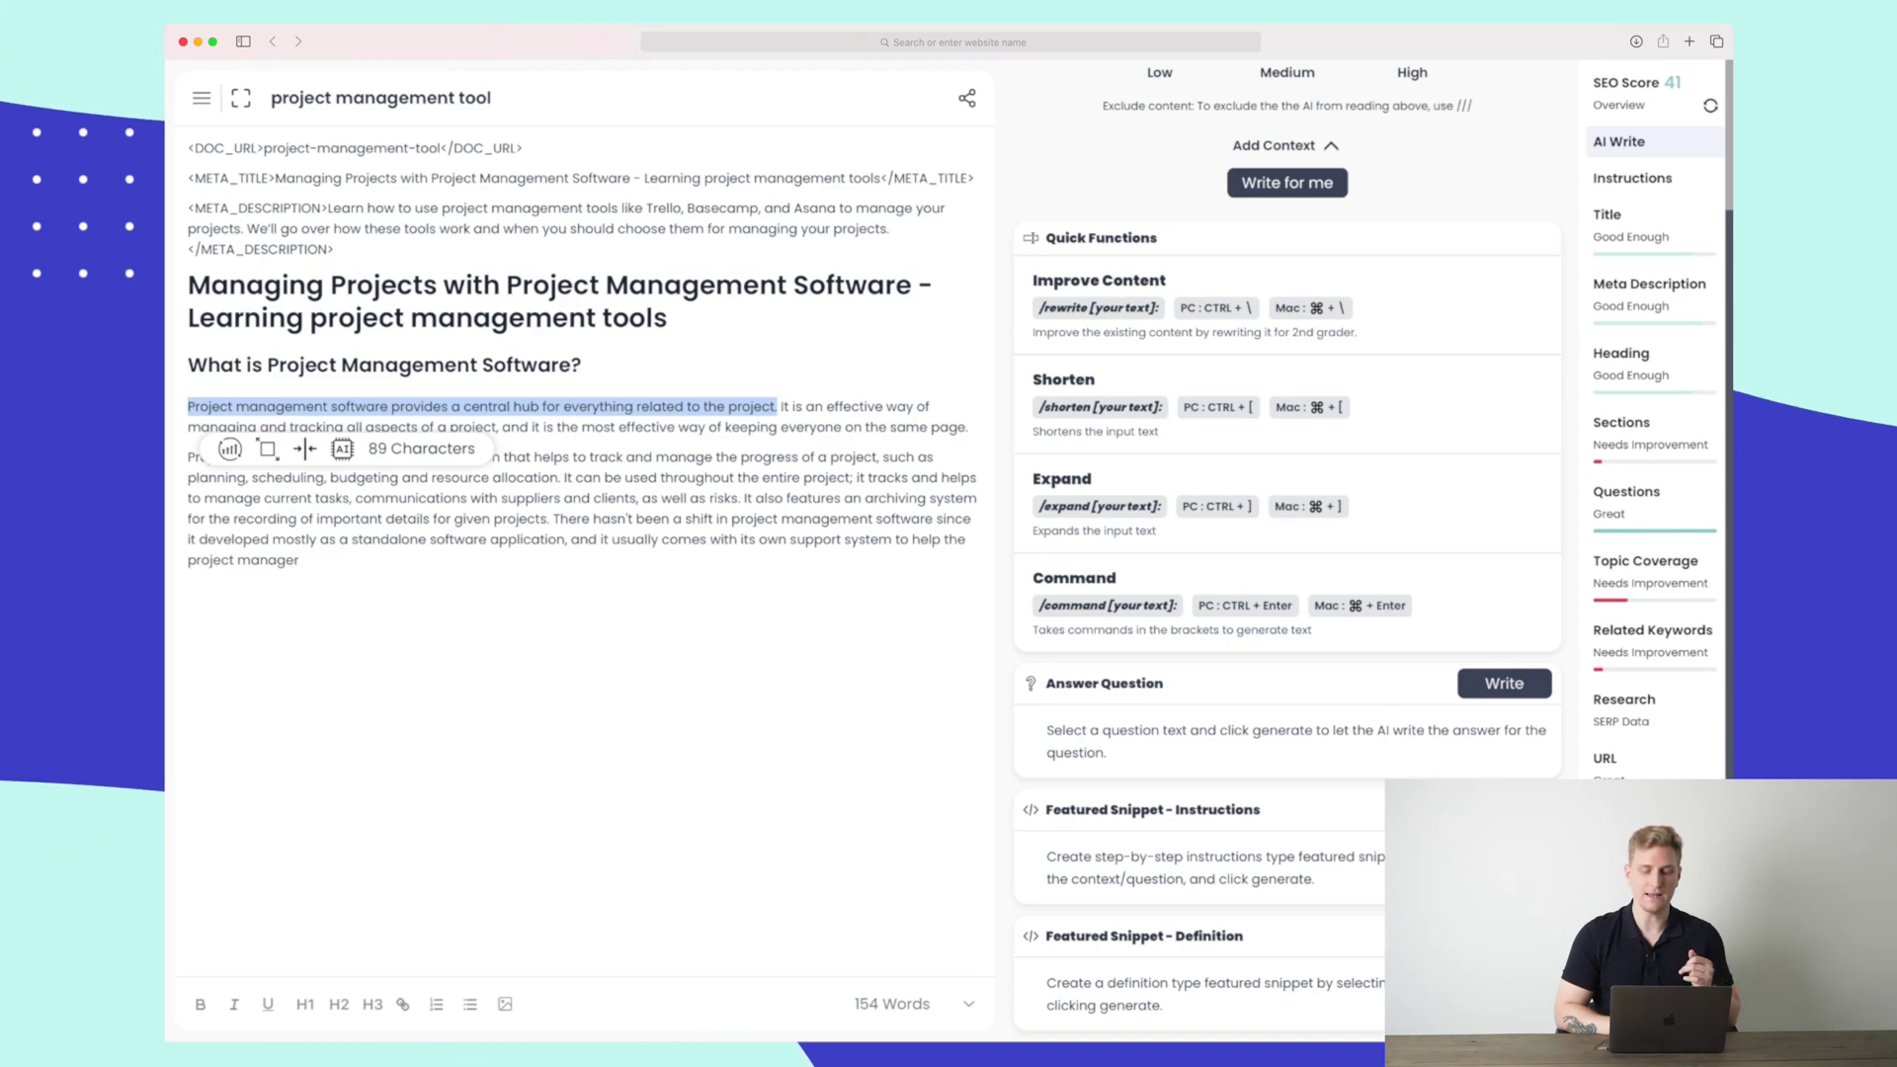
pyautogui.press('super+bracketright')
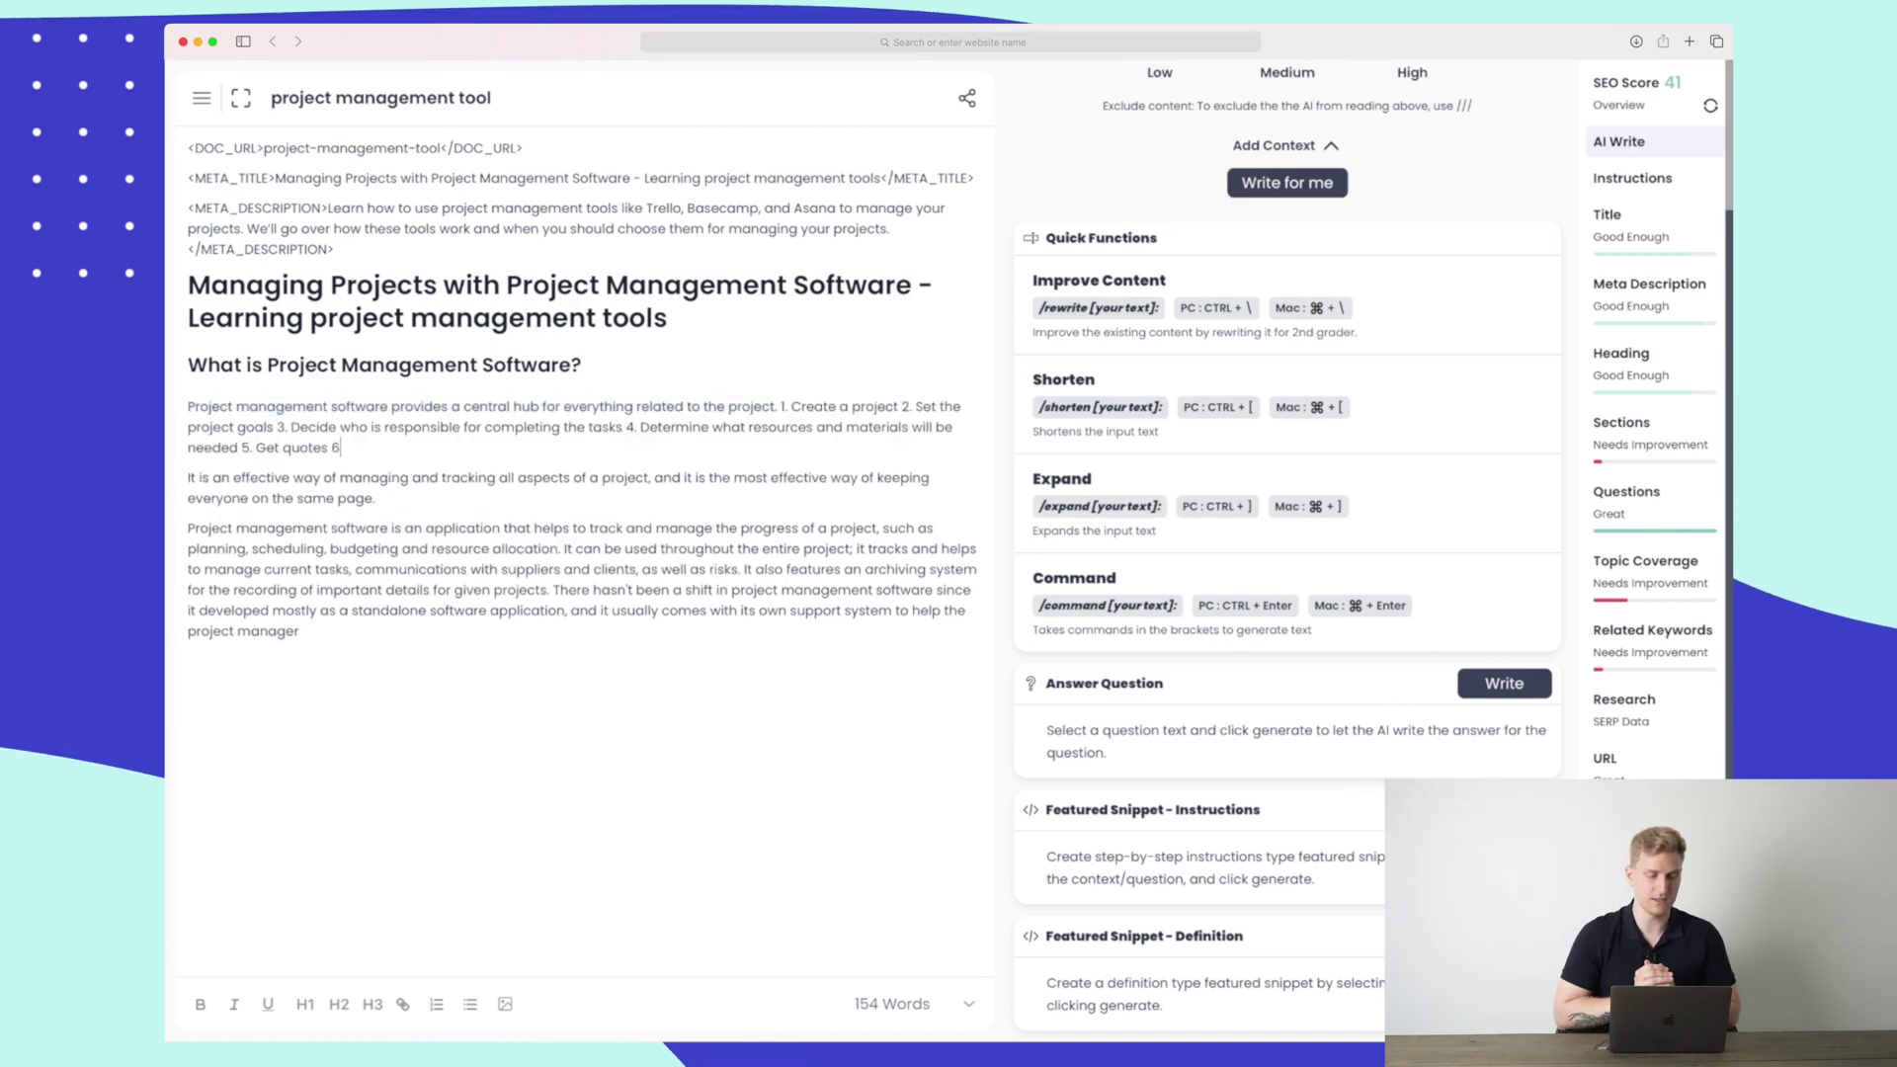